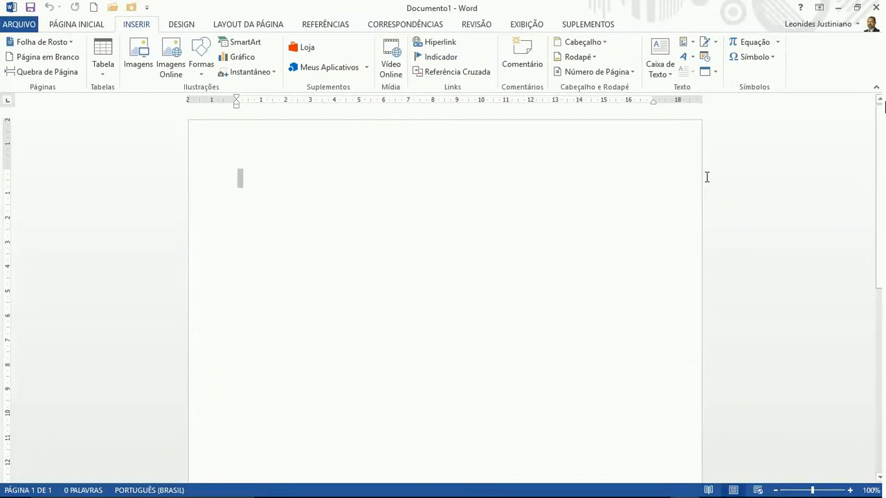
Show the PÁGINA INICIAL commands and put the insertion point on the blank page
{"action": "left_click", "coordinate": [76, 25]}
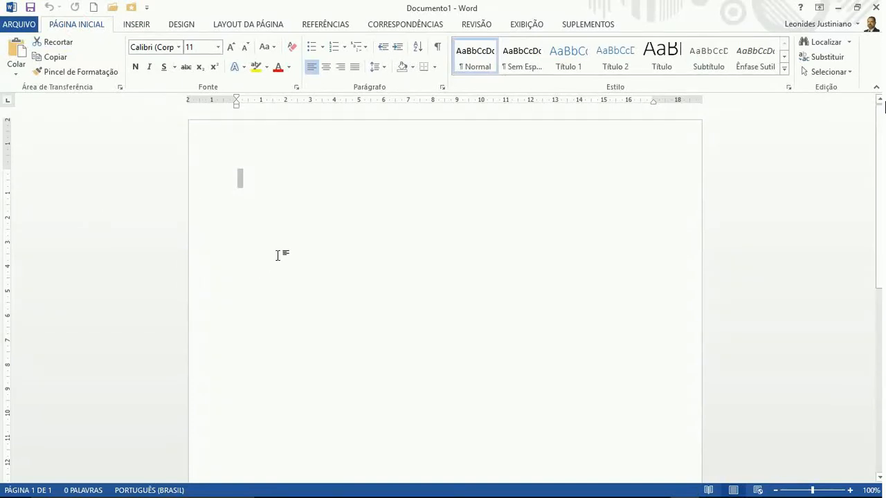
{"action": "left_click", "coordinate": [281, 182]}
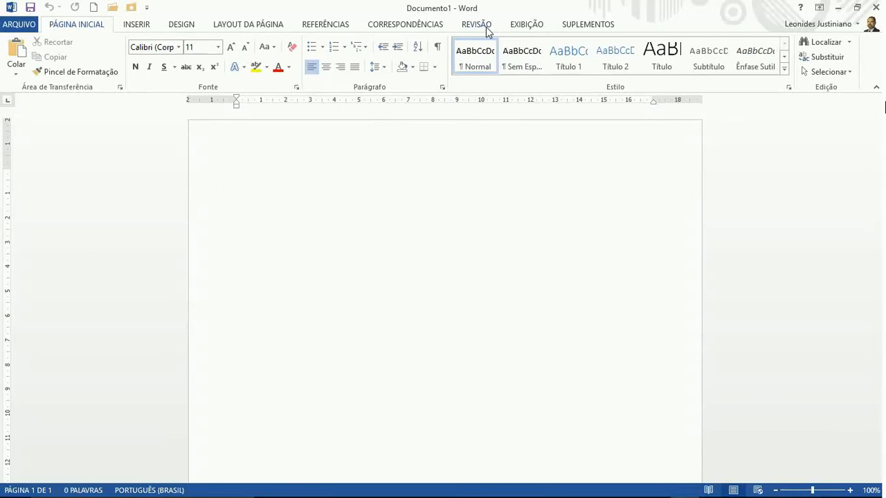
Preview the whole page with Uma Página, return zoom to 100%, then show LAYOUT DA PÁGINA
{"action": "left_click", "coordinate": [524, 25]}
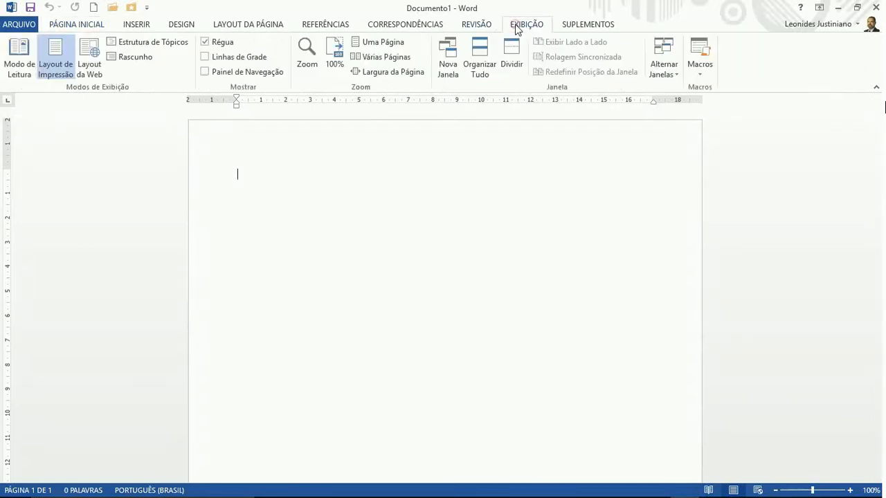
{"action": "left_click", "coordinate": [371, 42]}
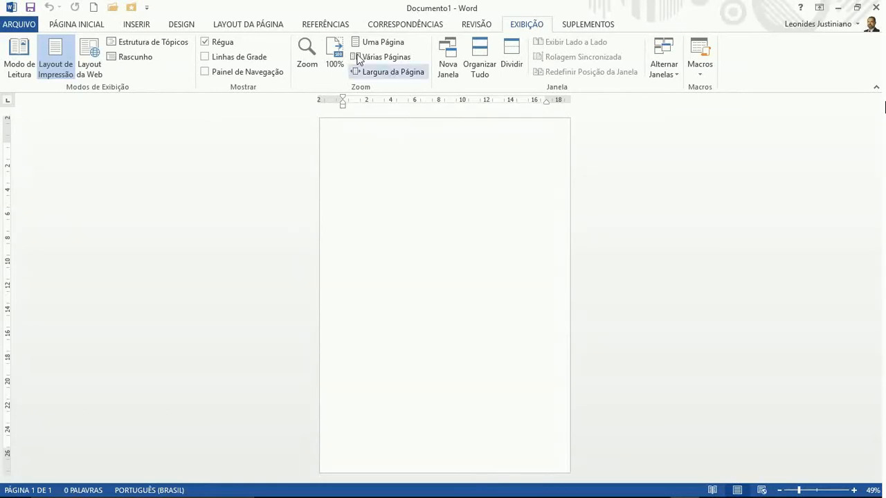
{"action": "left_click", "coordinate": [332, 56]}
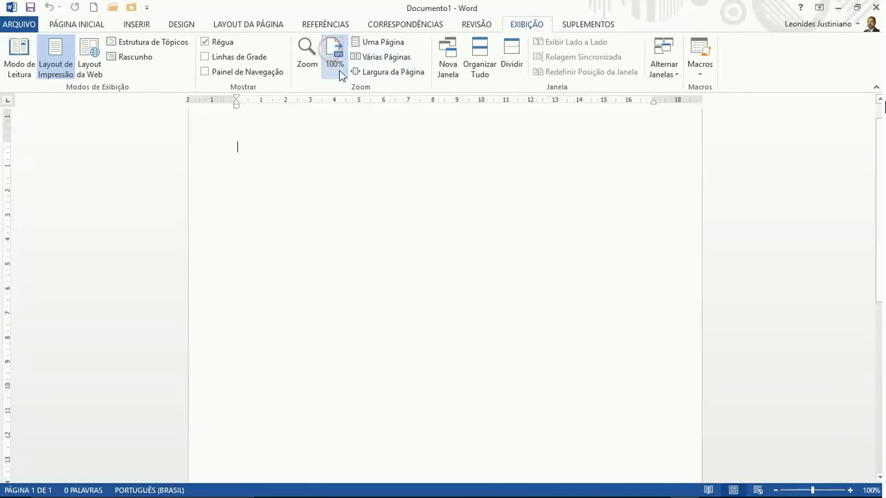
{"action": "scroll", "coordinate": [405, 291], "scroll_direction": "up", "scroll_amount": 1}
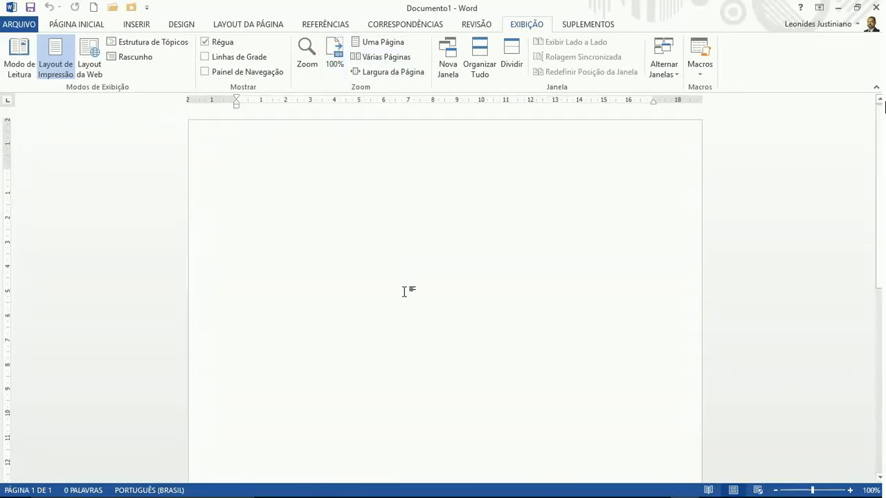
{"action": "left_click", "coordinate": [242, 26]}
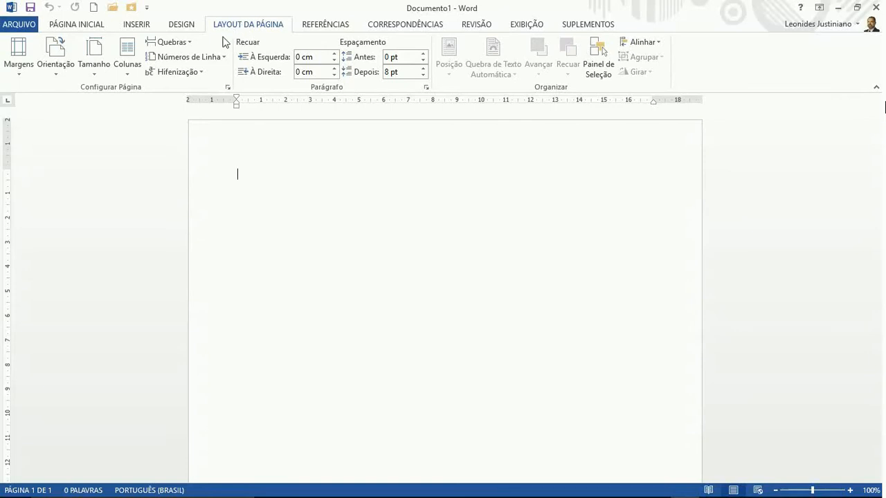
Show the Margens presets: Normal, Estreita, Moderada, Larga and the 3 cm/2 cm setting
{"action": "left_click", "coordinate": [19, 63]}
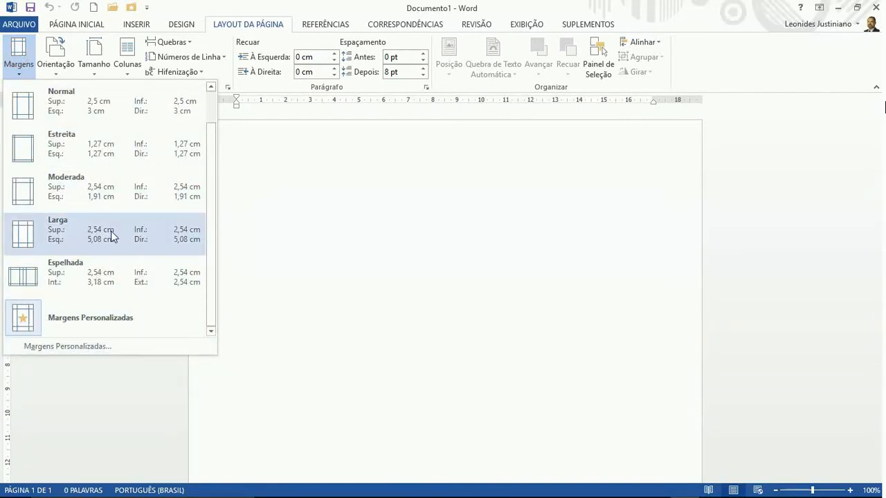
{"action": "scroll", "coordinate": [111, 234], "scroll_direction": "up", "scroll_amount": 1}
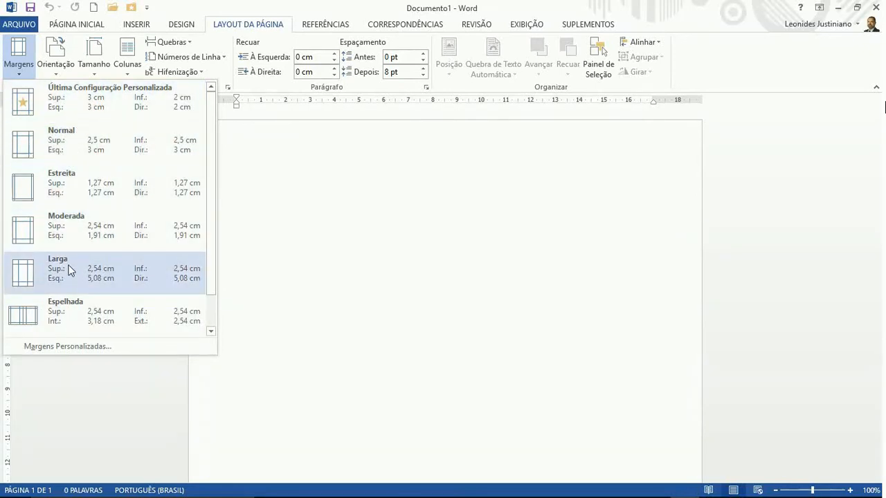
Set custom margins of 3 cm Superior and Esquerda, keeping bottom and right at 2 cm
{"action": "left_click", "coordinate": [69, 347]}
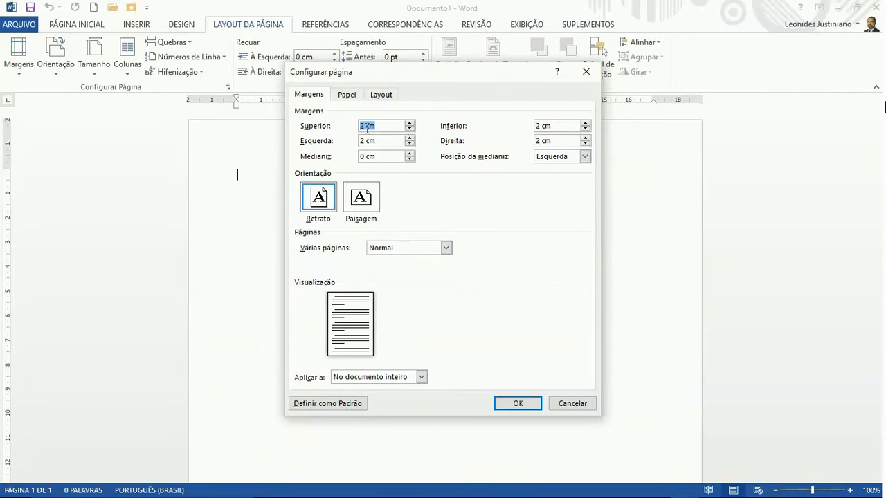
{"action": "type", "text": "3"}
{"action": "left_click", "coordinate": [360, 141]}
{"action": "double_click", "coordinate": [361, 140]}
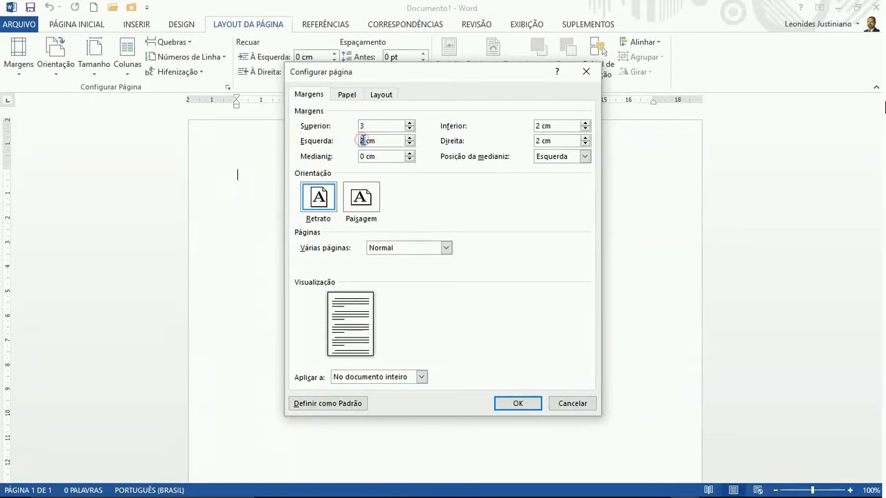
{"action": "type", "text": "3"}
{"action": "left_click", "coordinate": [530, 404]}
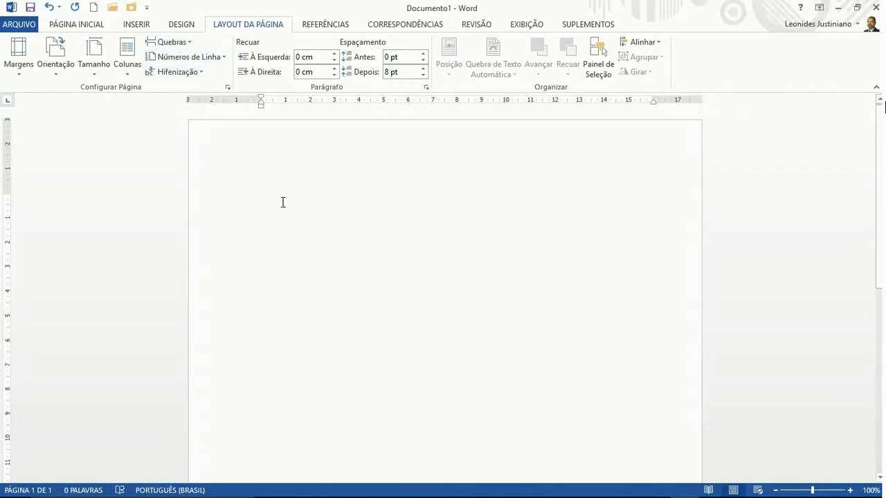
Return to PÁGINA INICIAL, leaving the Abrir backstage to get back to the blank document
{"action": "left_click", "coordinate": [65, 25]}
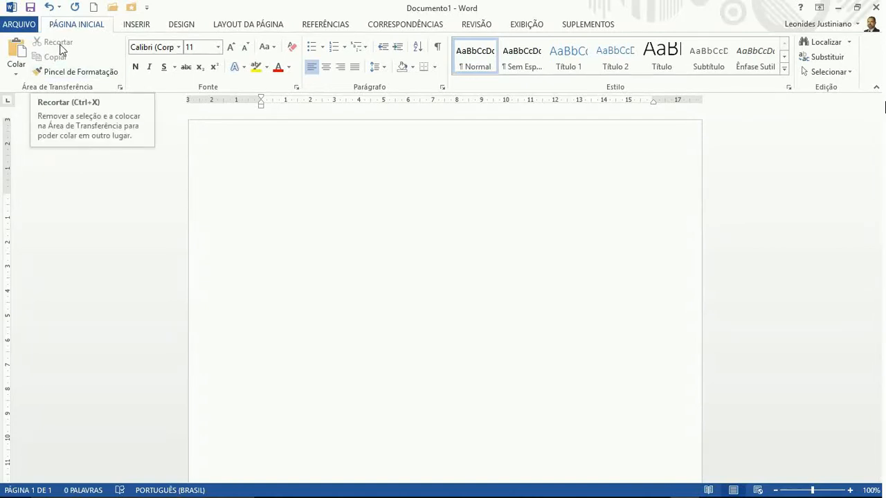
{"action": "key", "text": "ctrl+o"}
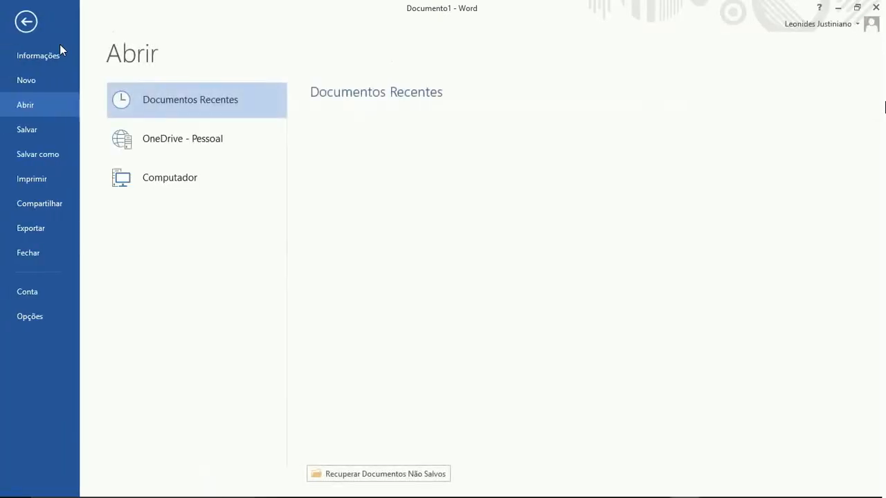
{"action": "left_click", "coordinate": [26, 22]}
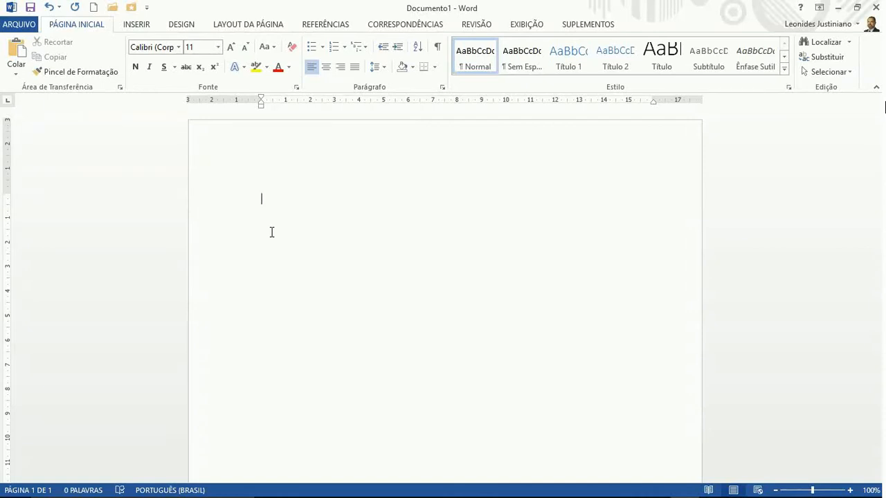
Select the whole document and apply Justificar alignment
{"action": "key", "text": "ctrl+a"}
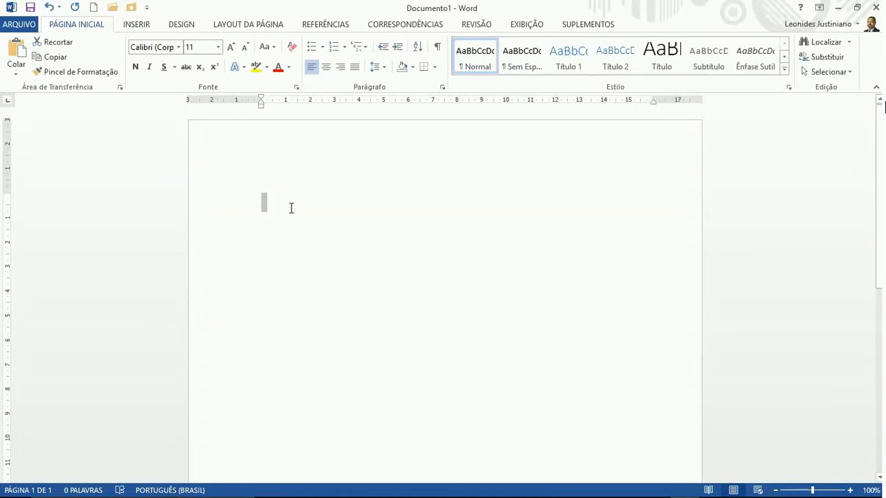
{"action": "left_click", "coordinate": [355, 69]}
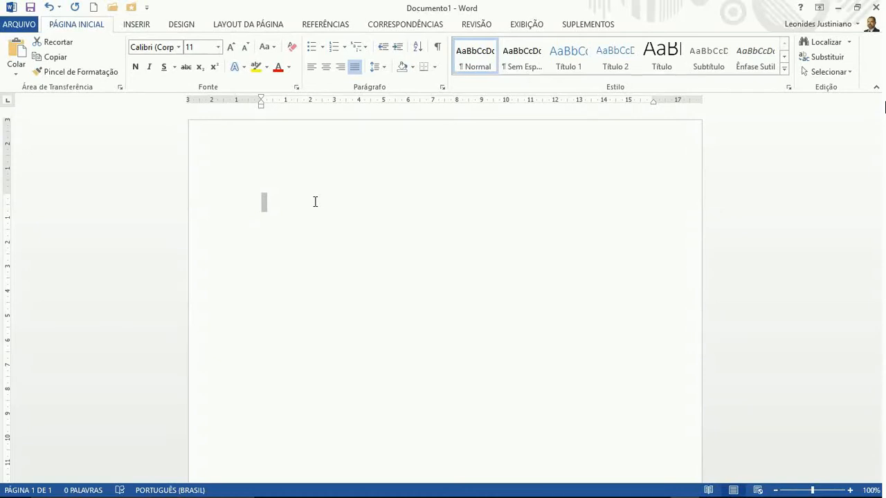
Save the document in the Documentos folder as 'Formatação-teste'
{"action": "left_click", "coordinate": [13, 26]}
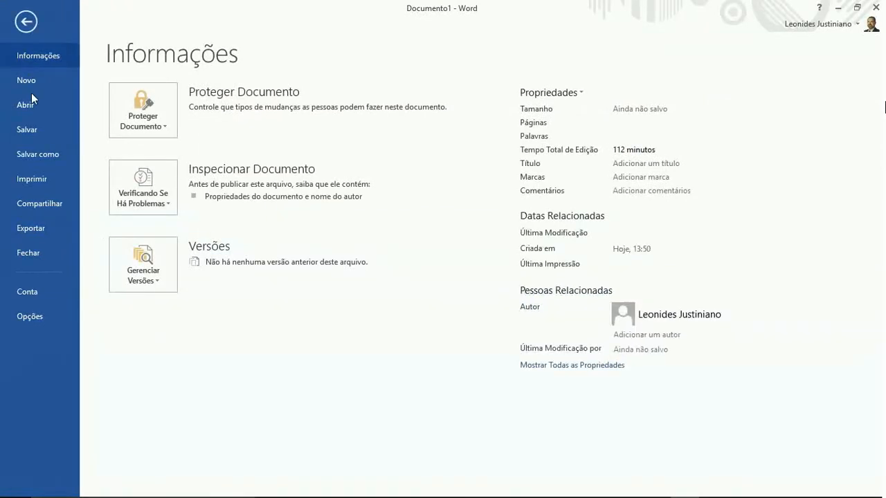
{"action": "left_click", "coordinate": [33, 155]}
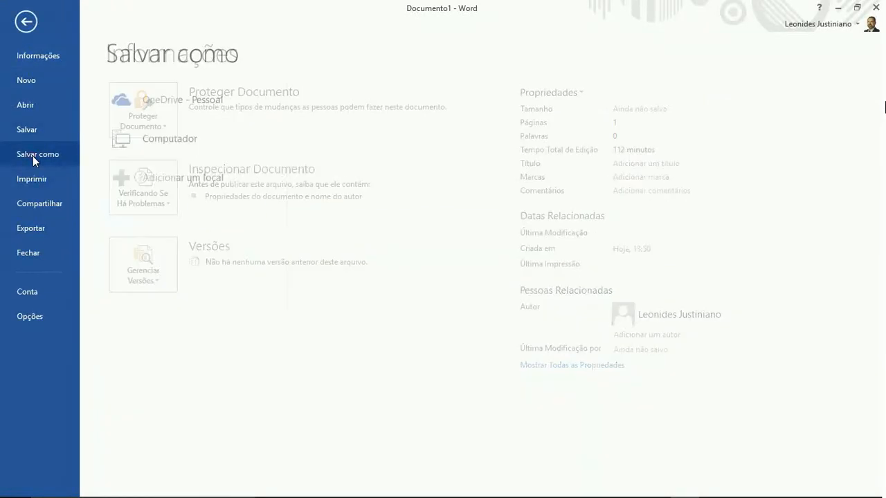
{"action": "left_click", "coordinate": [164, 145]}
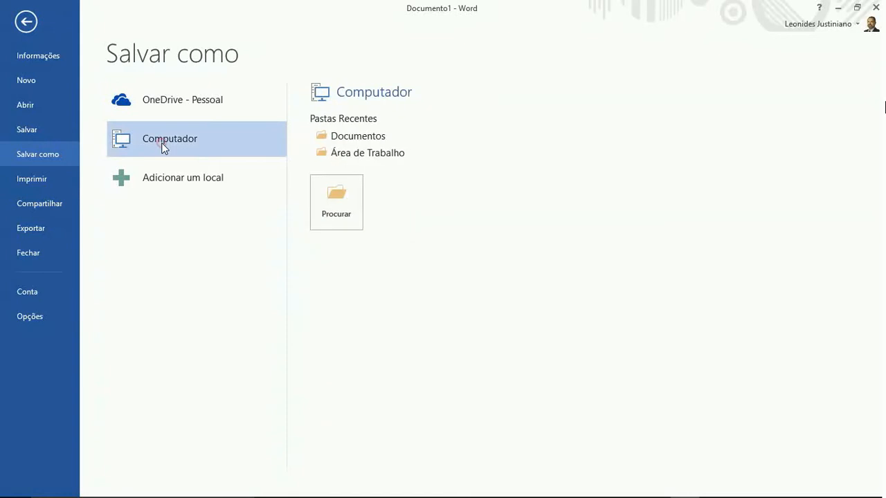
{"action": "left_click", "coordinate": [350, 136]}
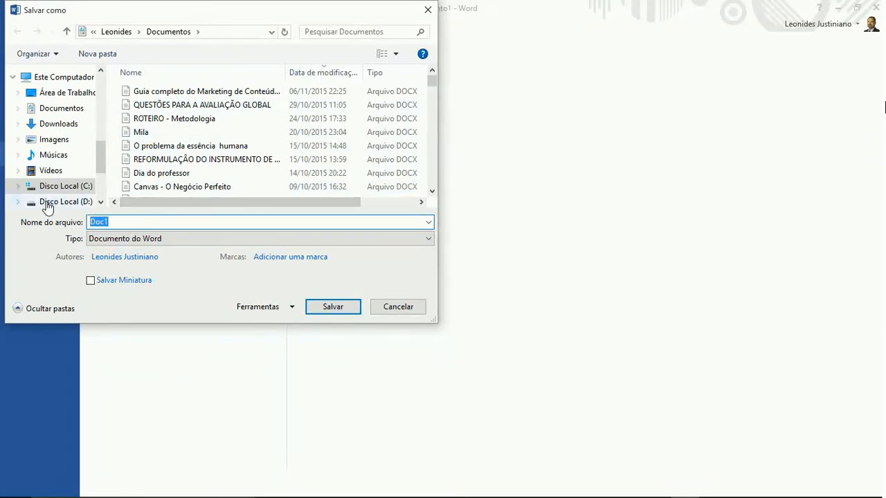
{"action": "left_click", "coordinate": [56, 108]}
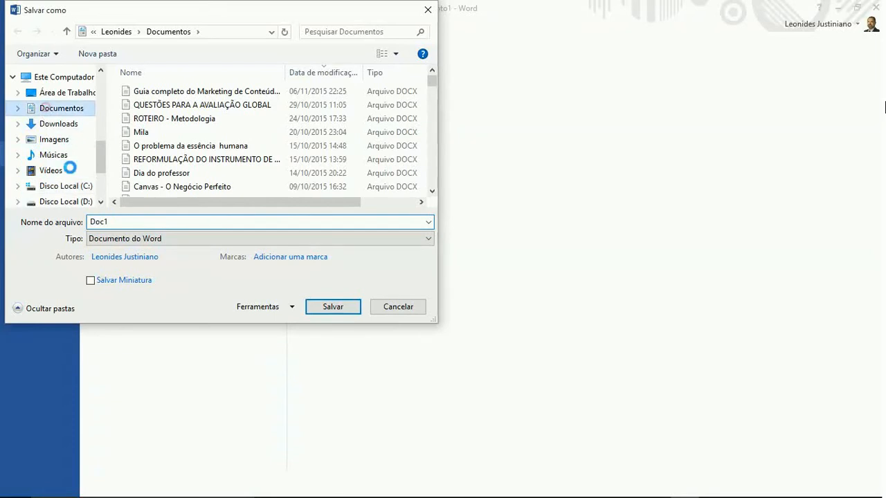
{"action": "double_click", "coordinate": [113, 222]}
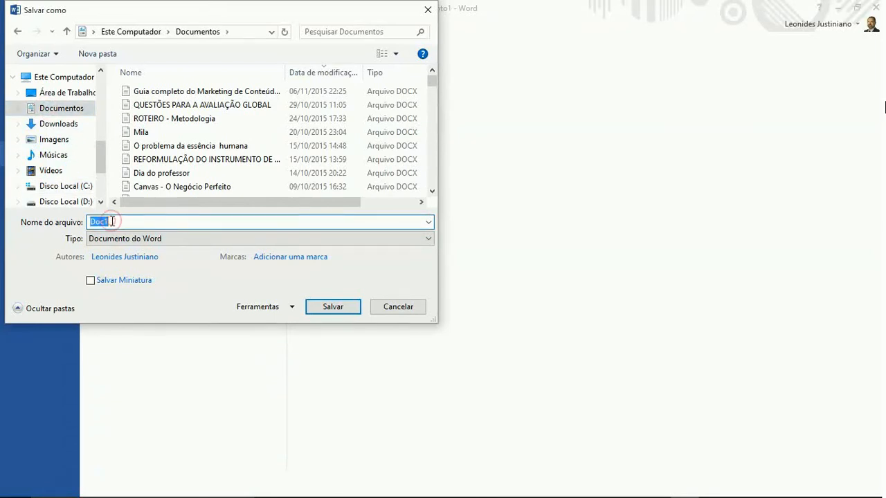
{"action": "type", "text": "Formação-"}
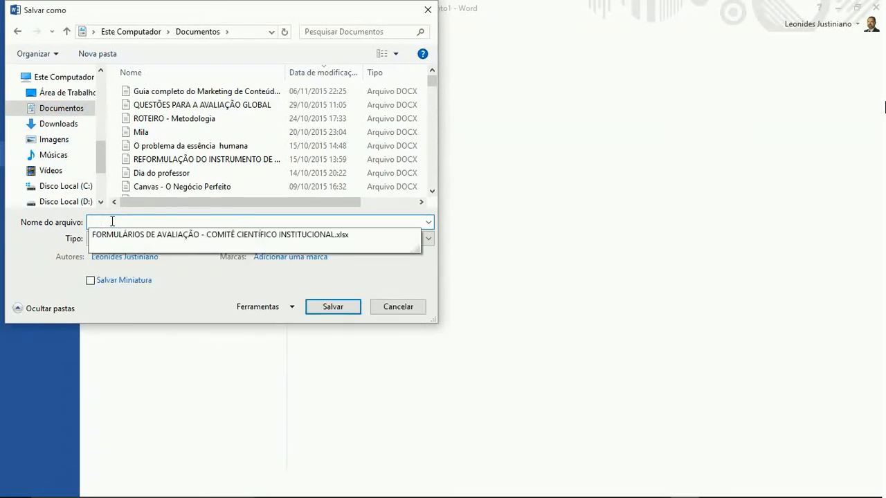
{"action": "type", "text": "teste"}
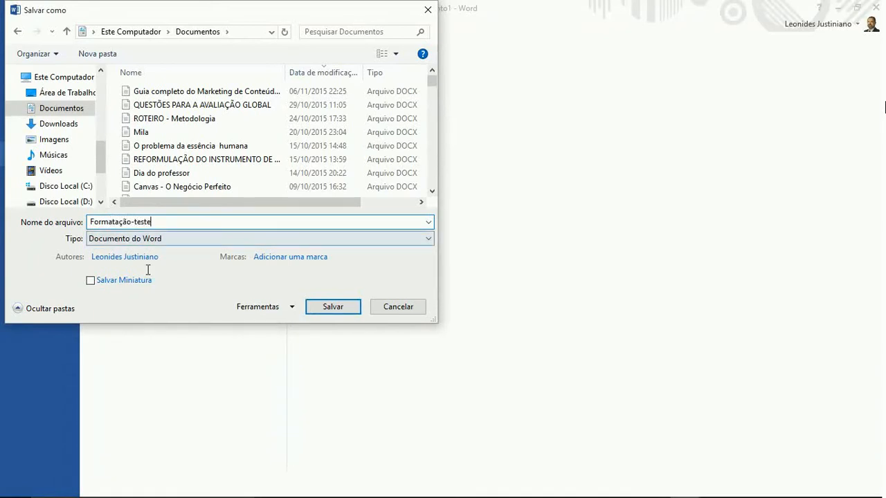
{"action": "left_click", "coordinate": [314, 311]}
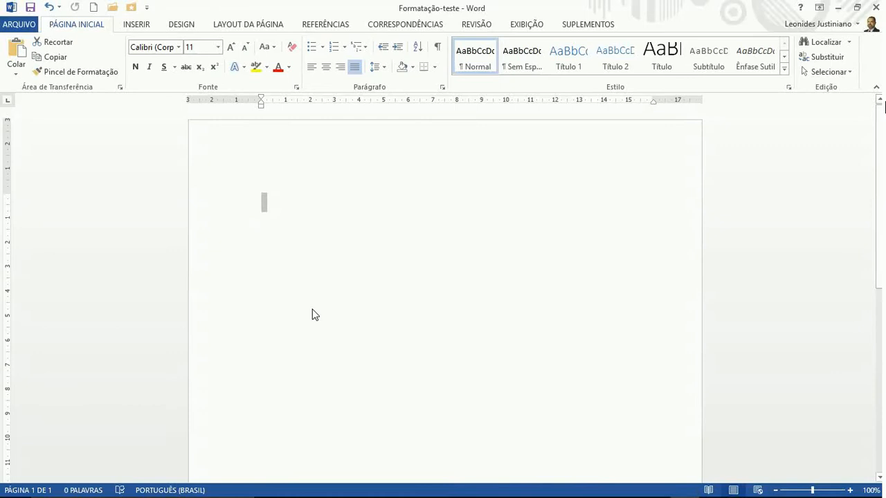
Add a blank line on the page, turn on paragraph marks (¶), and select all empty paragraphs
{"action": "left_click", "coordinate": [284, 200]}
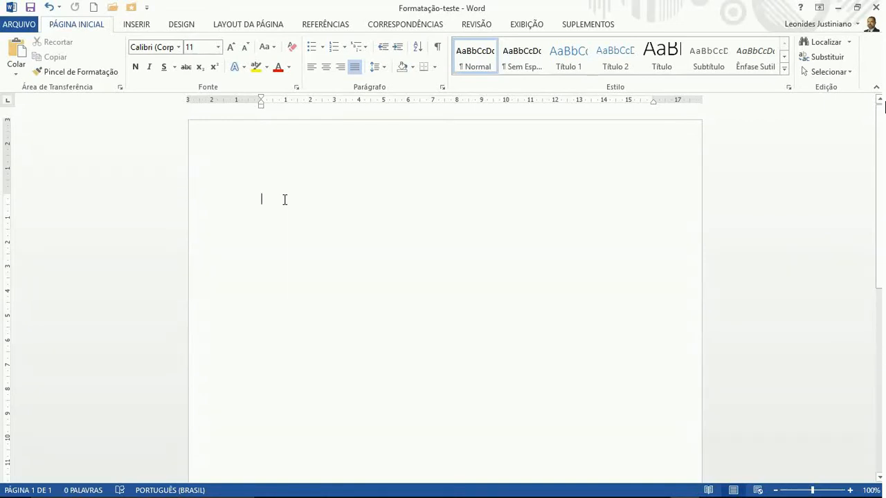
{"action": "key", "text": "Return"}
{"action": "key", "text": "Return"}
{"action": "key", "text": "Return"}
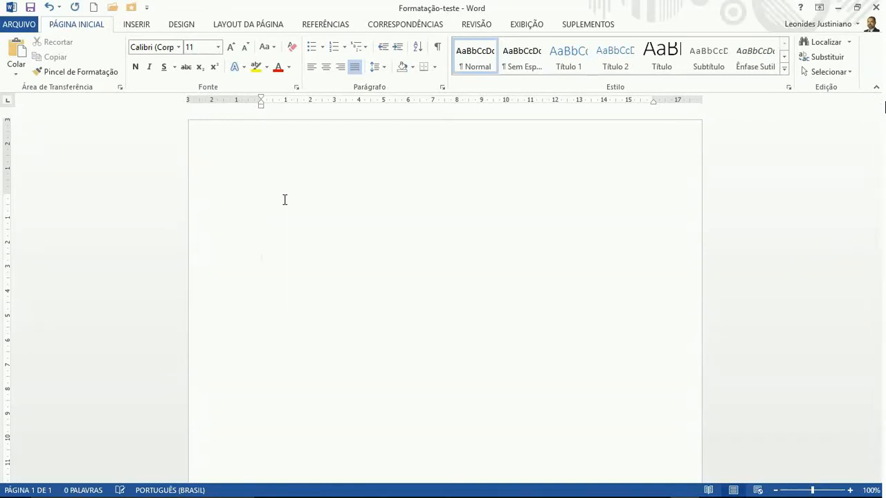
{"action": "key", "text": "BackSpace"}
{"action": "key", "text": "BackSpace"}
{"action": "key", "text": "BackSpace"}
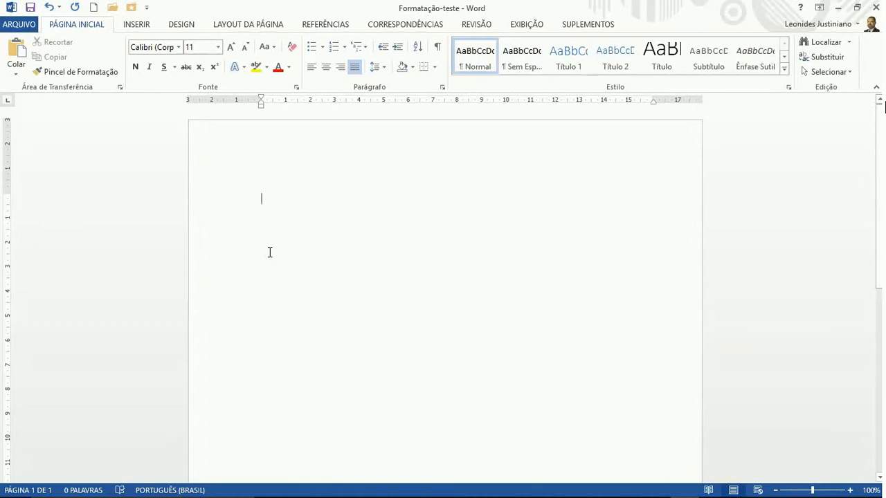
{"action": "left_click", "coordinate": [438, 47]}
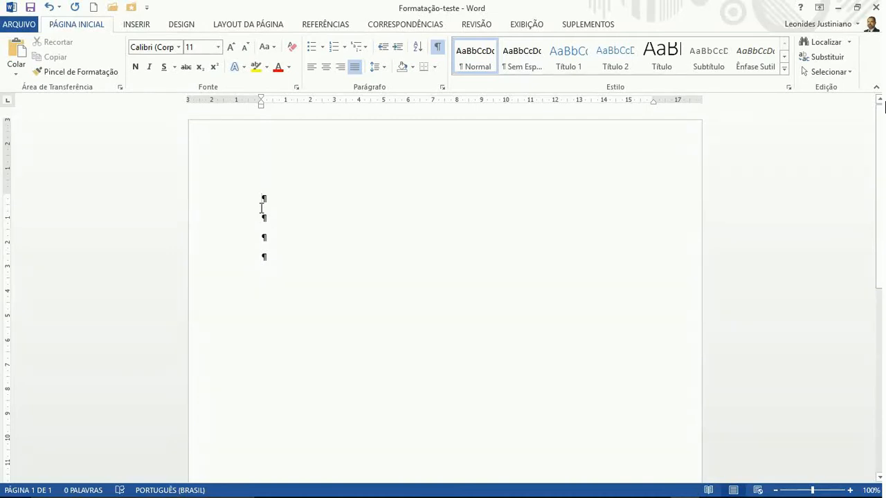
{"action": "key", "text": "ctrl+a"}
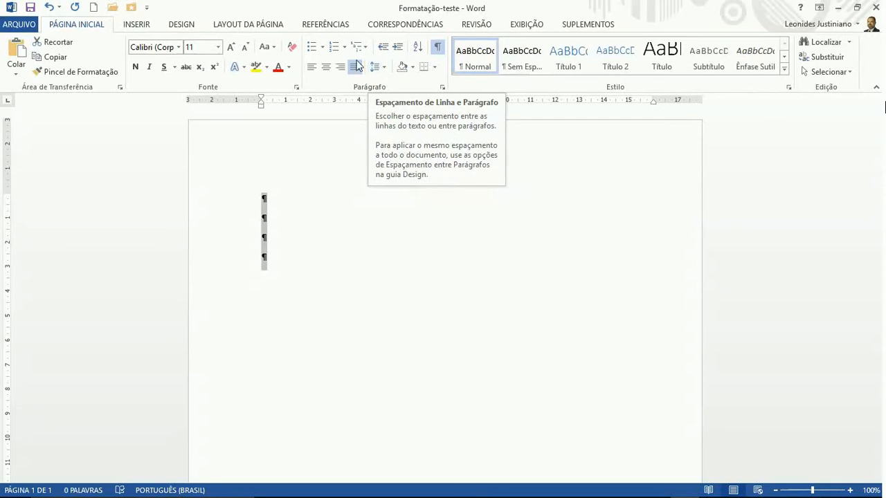
Give the selected paragraphs 1,5 linhas line spacing and 0 pt spacing after
{"action": "left_click", "coordinate": [442, 88]}
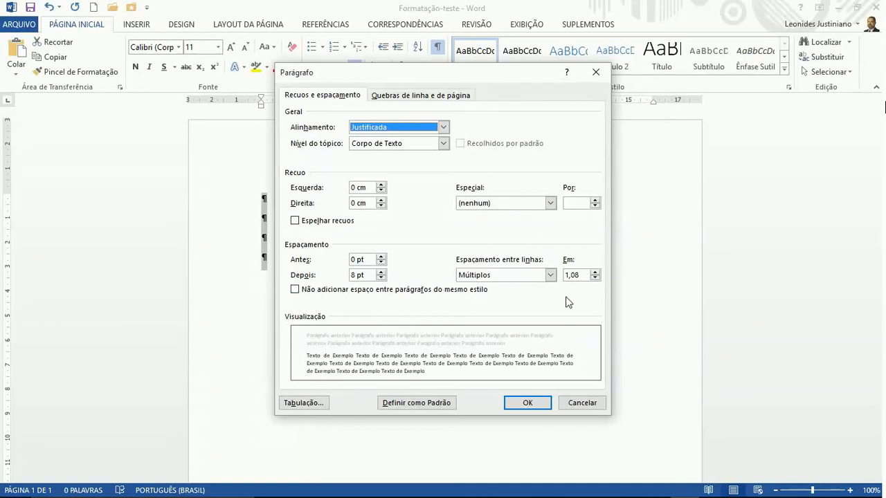
{"action": "left_click", "coordinate": [550, 275]}
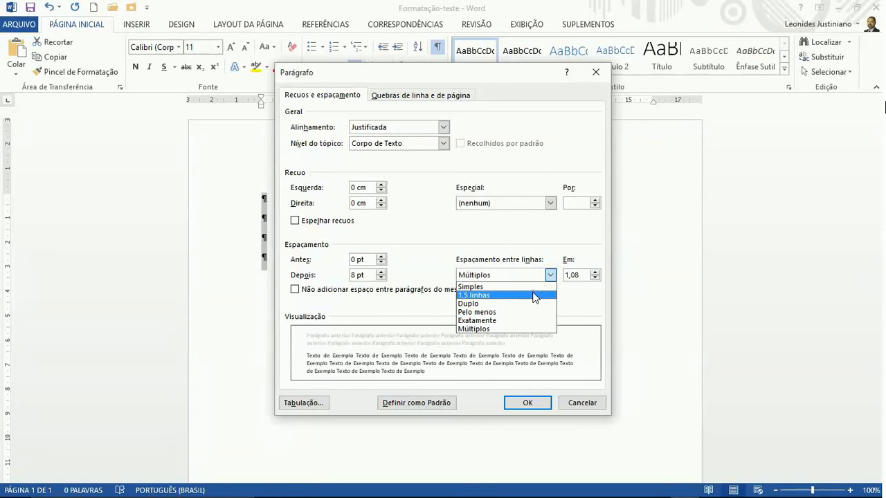
{"action": "left_click", "coordinate": [535, 295]}
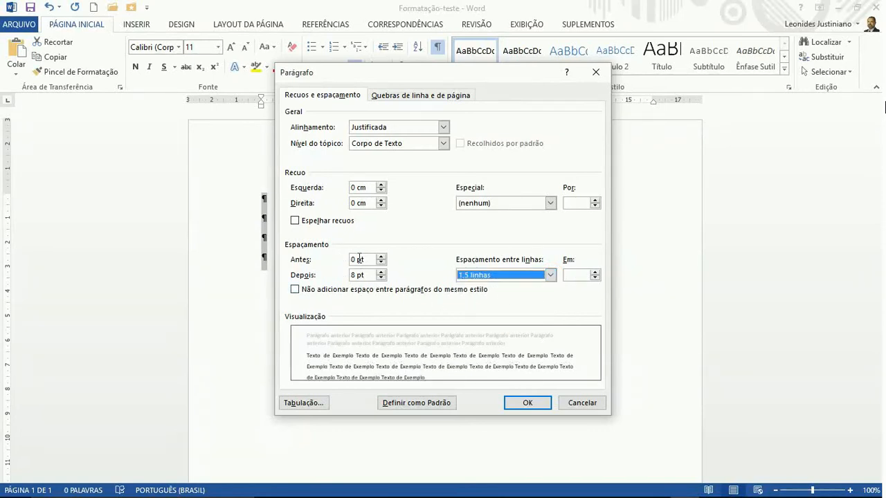
{"action": "left_click", "coordinate": [381, 277]}
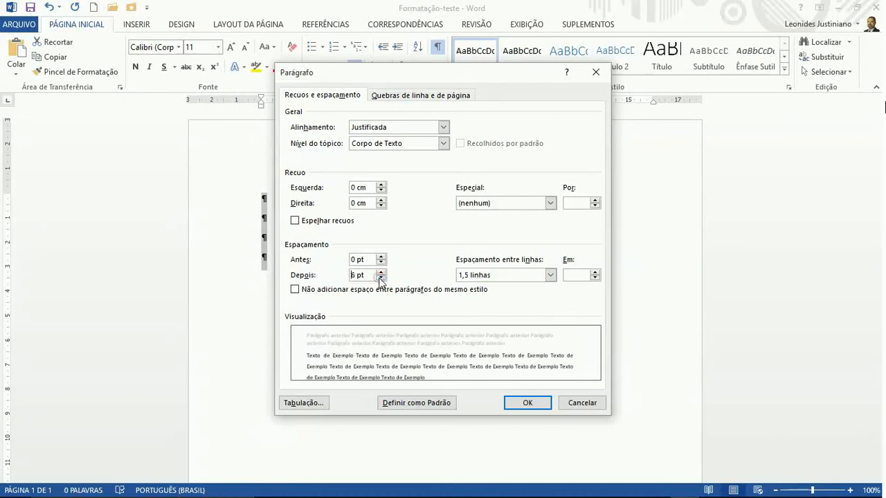
{"action": "left_click", "coordinate": [380, 277]}
{"action": "left_click", "coordinate": [536, 402]}
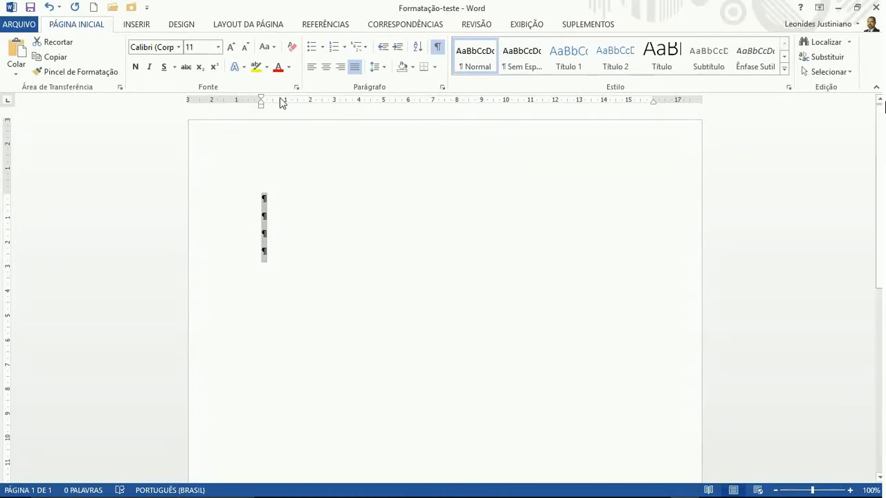
{"action": "left_click", "coordinate": [384, 67]}
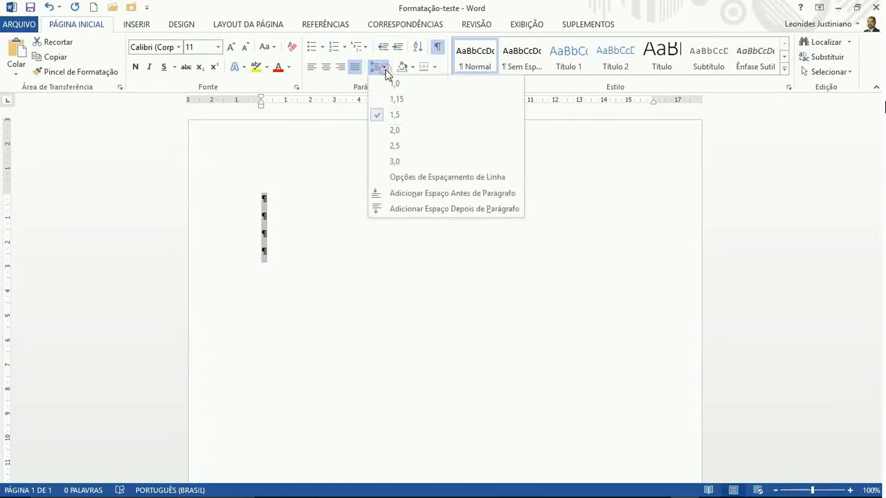
{"action": "left_click", "coordinate": [384, 67]}
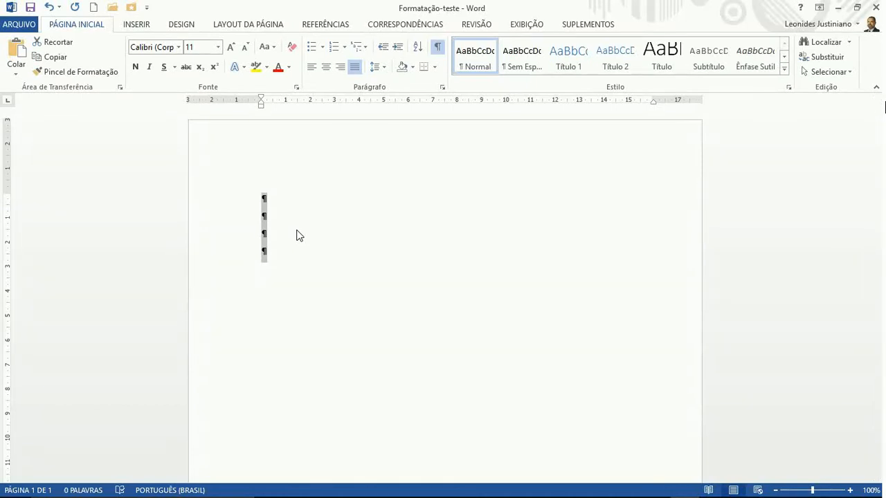
Set Hifenização to Automático from the LAYOUT DA PÁGINA commands
{"action": "left_click", "coordinate": [245, 28]}
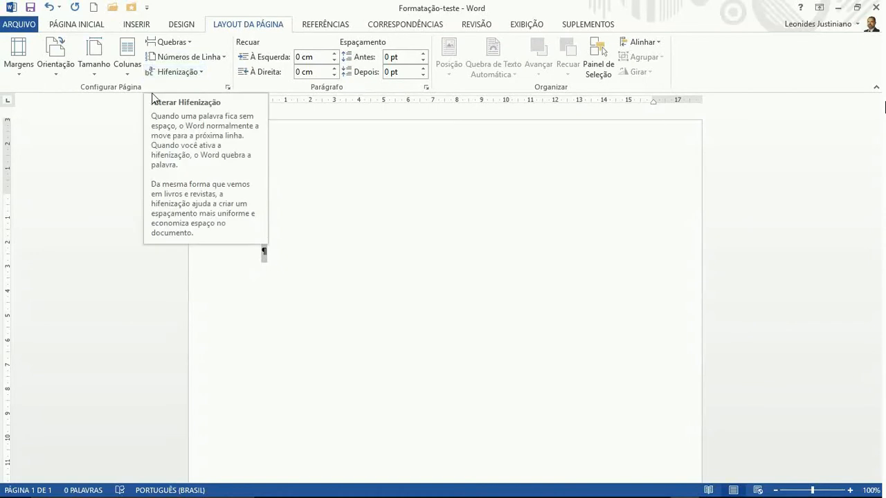
{"action": "left_click", "coordinate": [201, 74]}
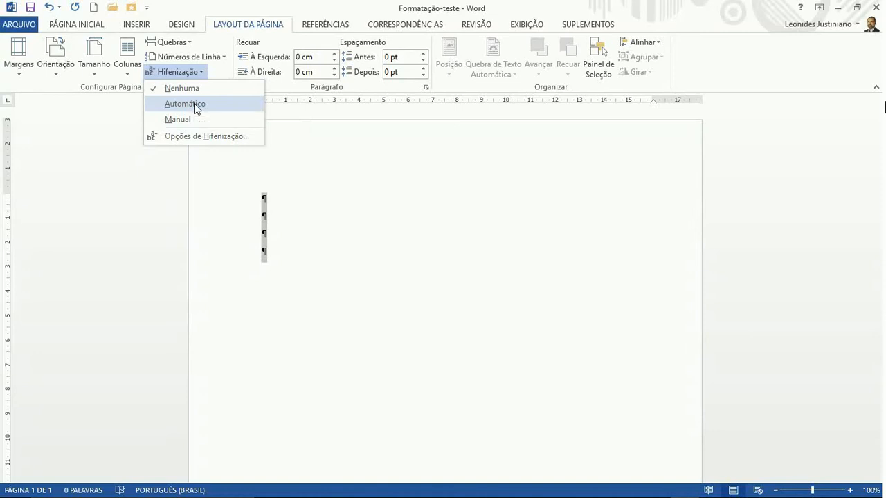
{"action": "left_click", "coordinate": [193, 103]}
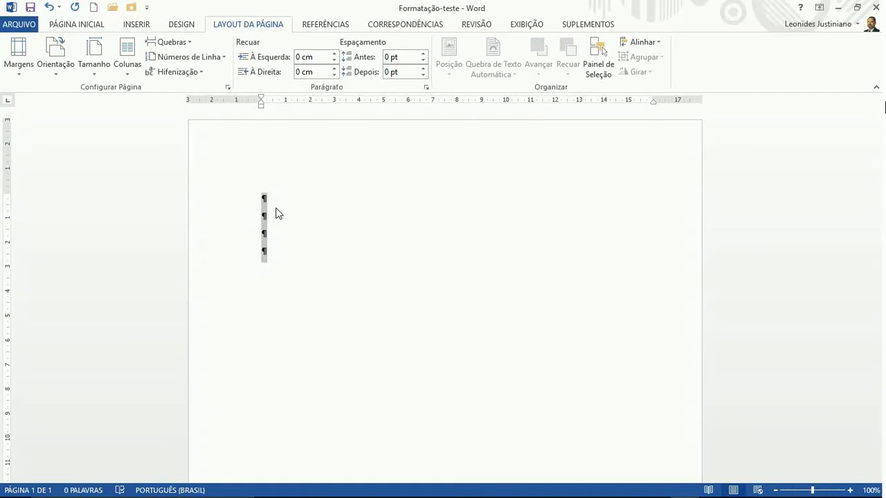
Return to the Página Inicial tab's text and paragraph formatting commands
{"action": "left_click", "coordinate": [94, 24]}
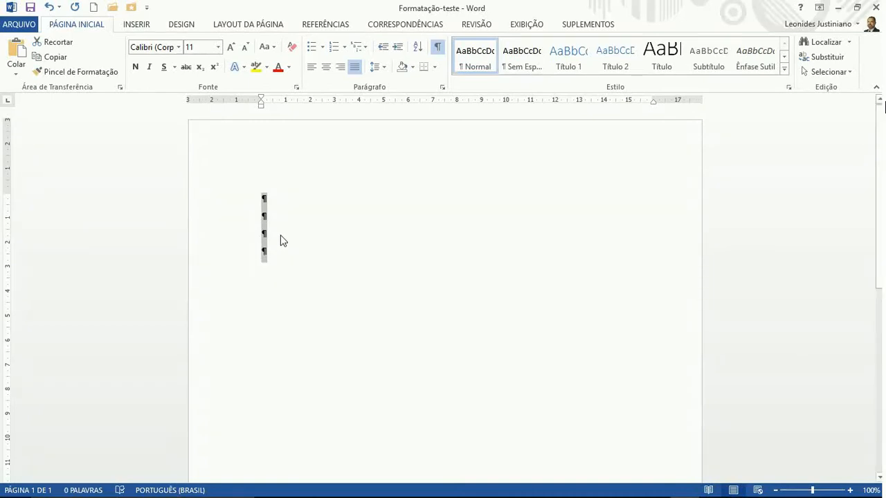
View the whole page via Uma Página, return to 100% zoom, and place the cursor on the second empty line
{"action": "left_click", "coordinate": [528, 25]}
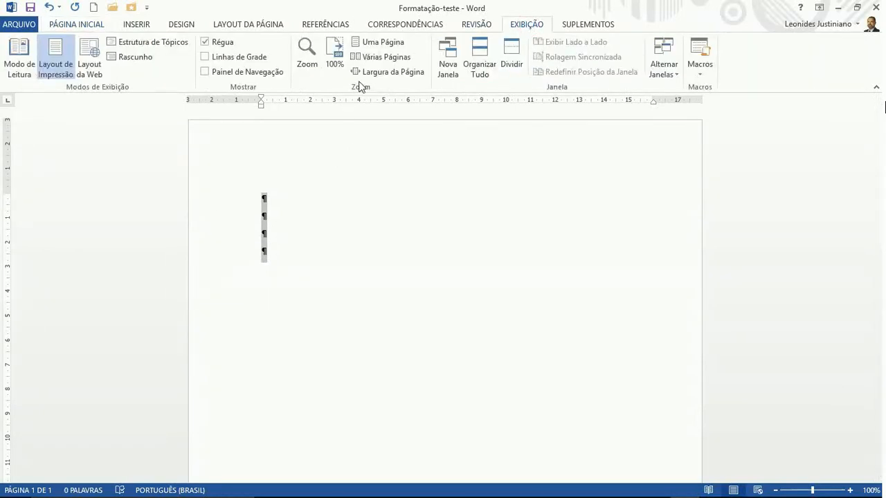
{"action": "left_click", "coordinate": [370, 46]}
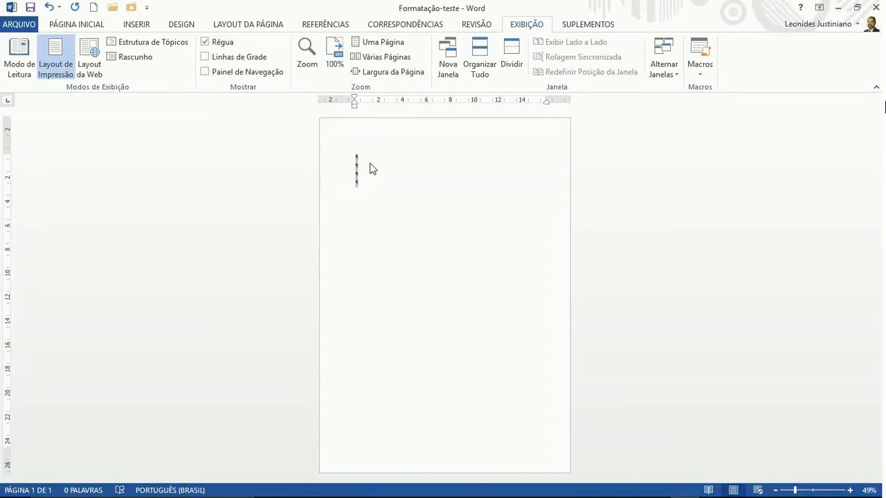
{"action": "left_click", "coordinate": [335, 54]}
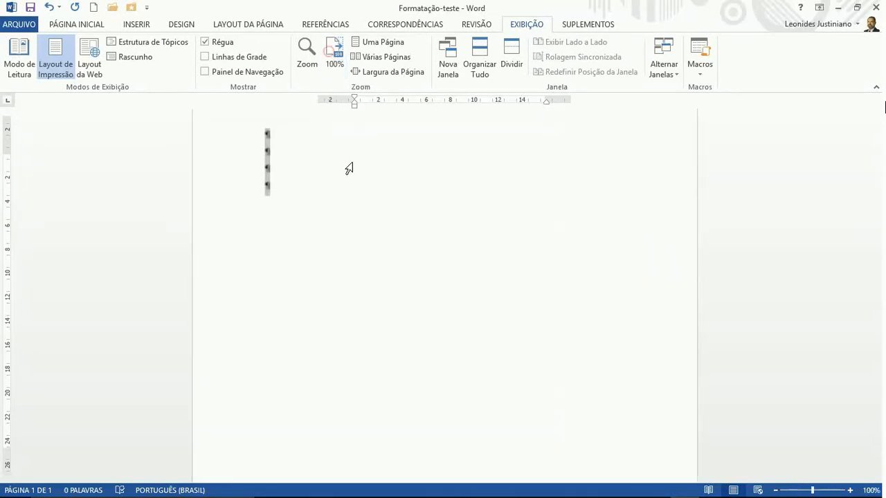
{"action": "left_click", "coordinate": [271, 158]}
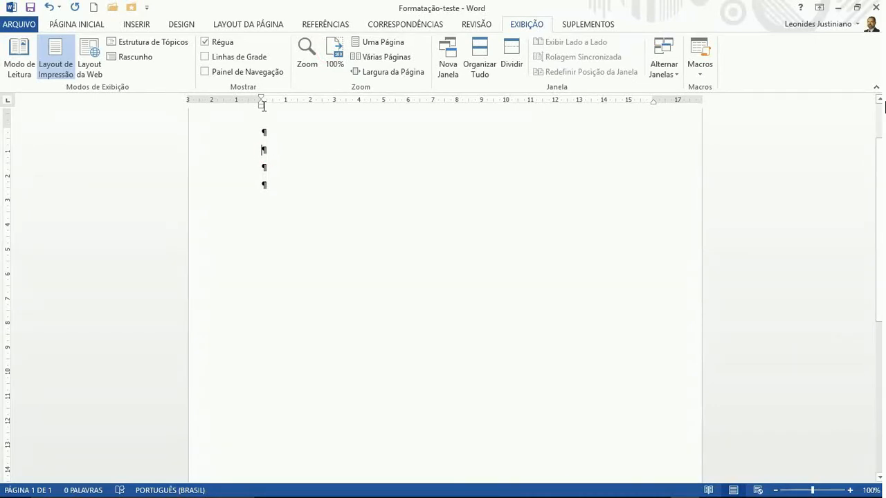
{"action": "left_click", "coordinate": [234, 27]}
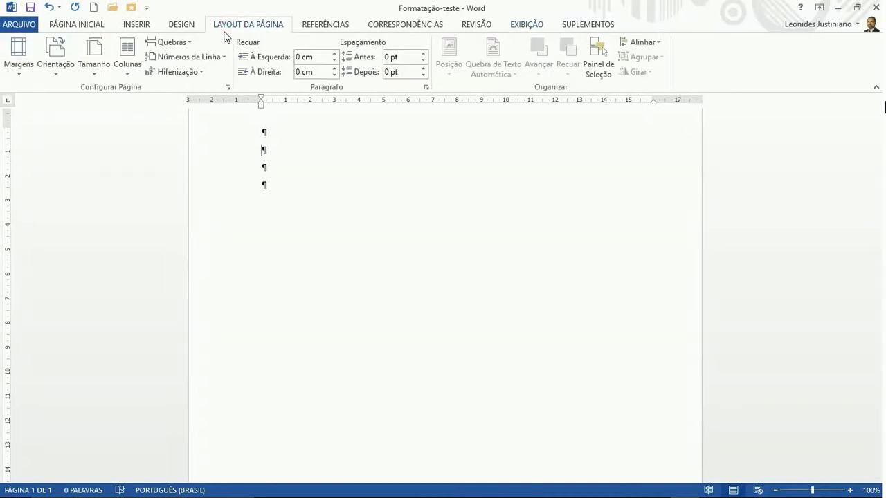
Insert a Próxima Página section break from the Quebras list
{"action": "left_click", "coordinate": [186, 43]}
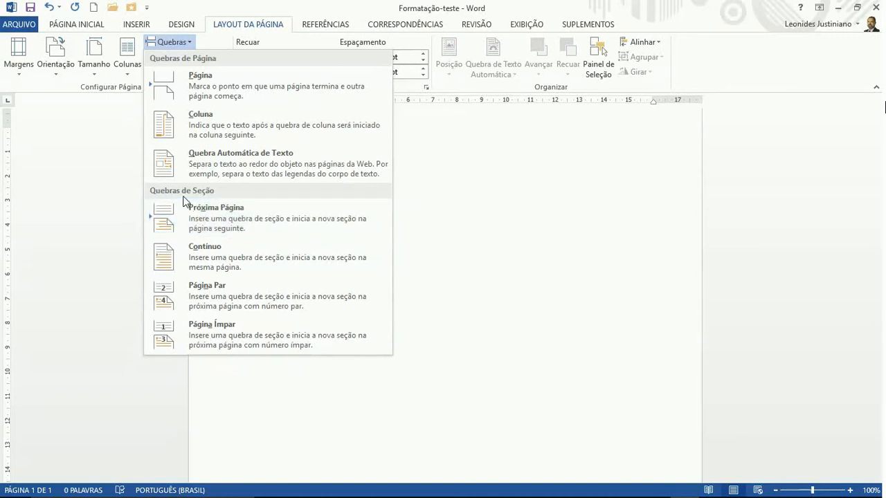
{"action": "left_click", "coordinate": [335, 222]}
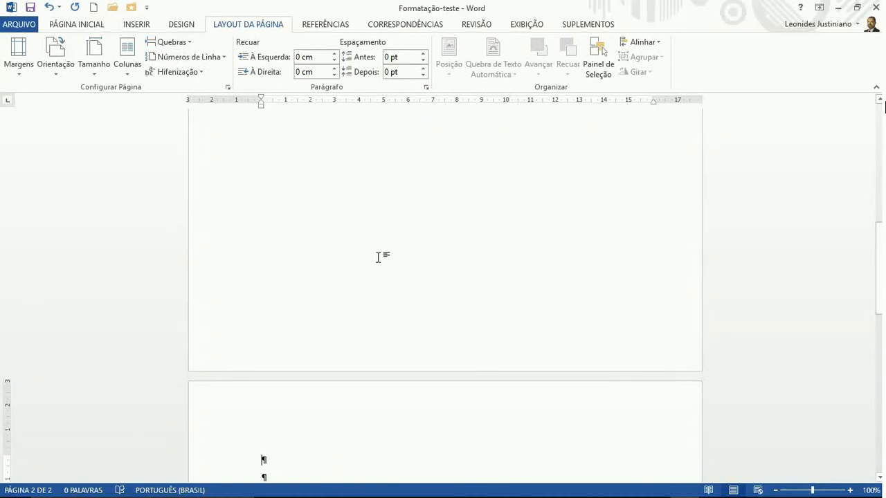
Zoom to Uma Página and add an empty paragraph just before page 1's section break
{"action": "scroll", "coordinate": [382, 260], "scroll_direction": "down", "scroll_amount": 2}
{"action": "scroll", "coordinate": [382, 259], "scroll_direction": "down", "scroll_amount": 1}
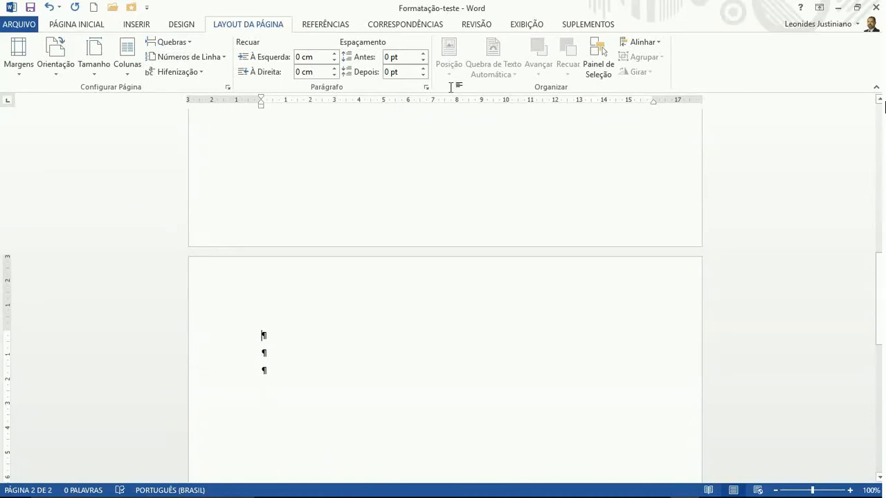
{"action": "left_click", "coordinate": [521, 27]}
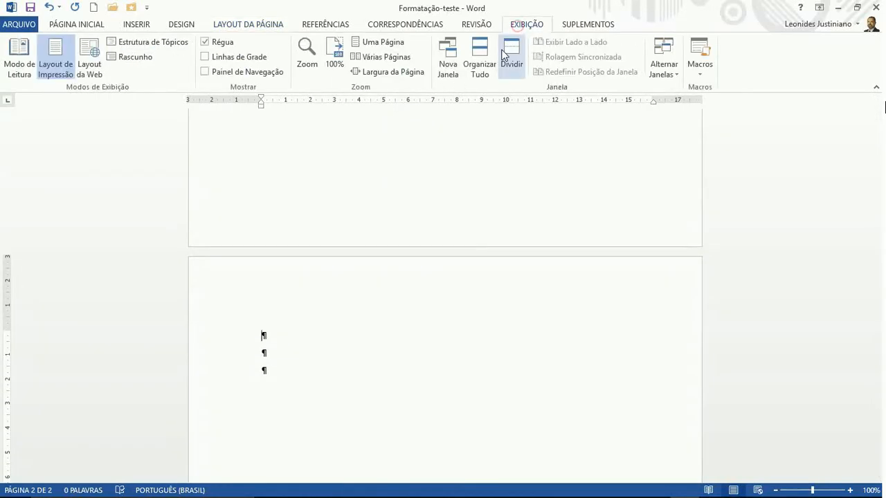
{"action": "left_click", "coordinate": [371, 41]}
{"action": "scroll", "coordinate": [411, 219], "scroll_direction": "up", "scroll_amount": 2}
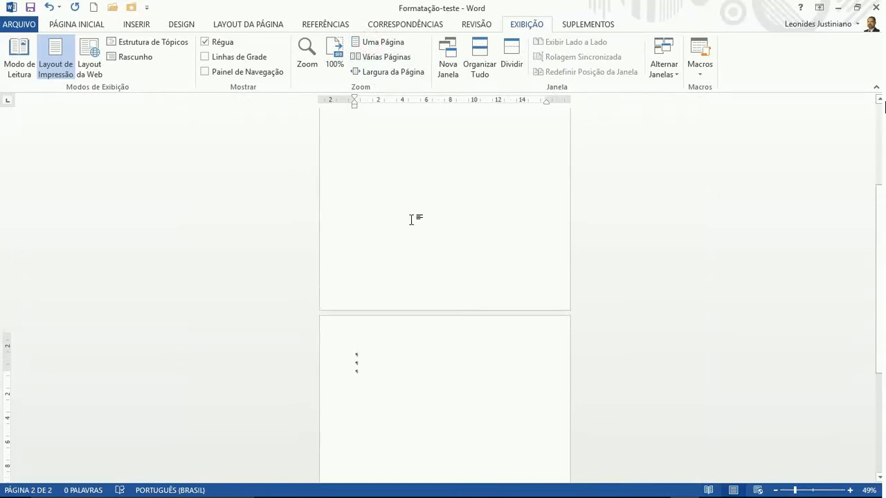
{"action": "scroll", "coordinate": [411, 219], "scroll_direction": "up", "scroll_amount": 3}
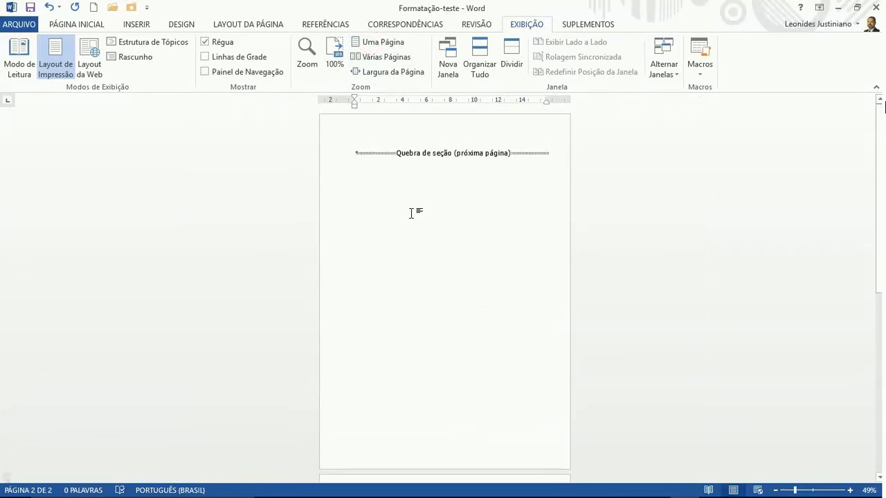
{"action": "left_click", "coordinate": [353, 153]}
{"action": "key", "text": "Return"}
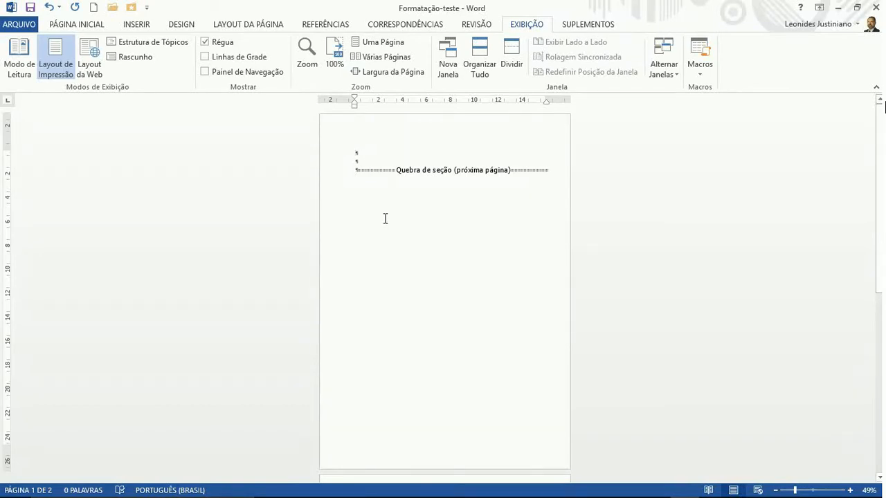
Add another empty paragraph among page 2's empty lines
{"action": "scroll", "coordinate": [385, 220], "scroll_direction": "down", "scroll_amount": 3}
{"action": "scroll", "coordinate": [386, 220], "scroll_direction": "down", "scroll_amount": 2}
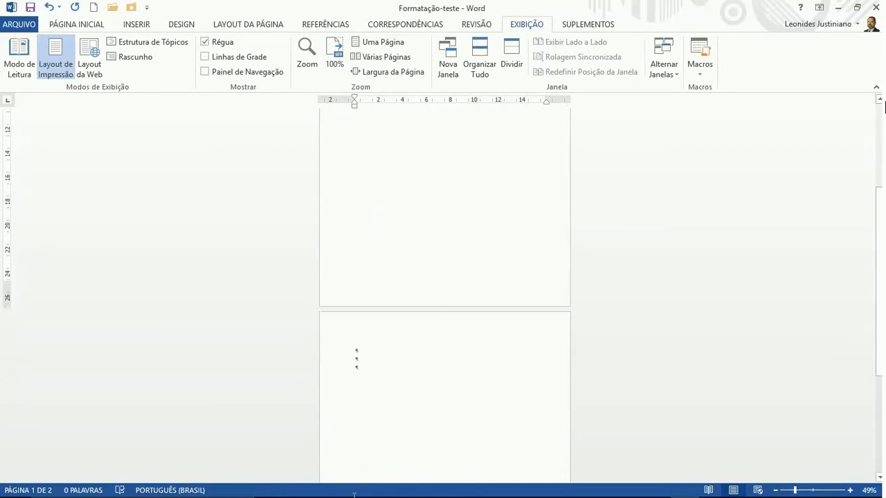
{"action": "left_click", "coordinate": [370, 358]}
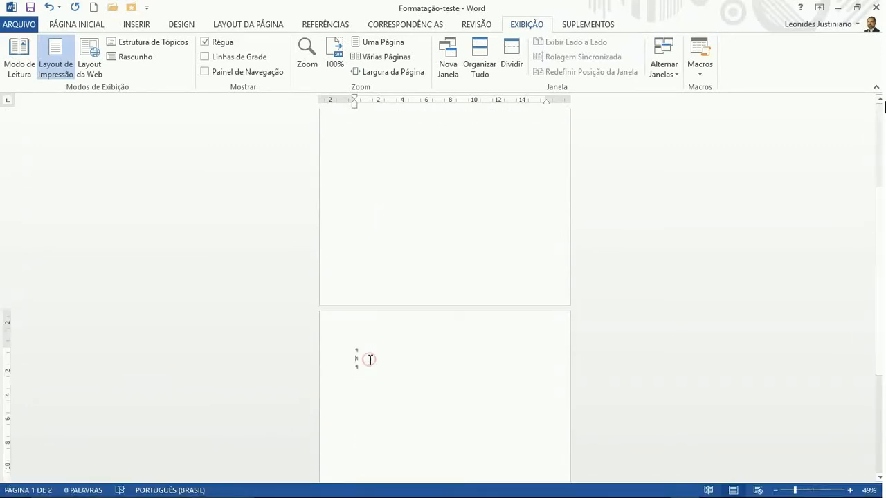
{"action": "key", "text": "Return"}
{"action": "key", "text": "Return"}
{"action": "left_click", "coordinate": [226, 25]}
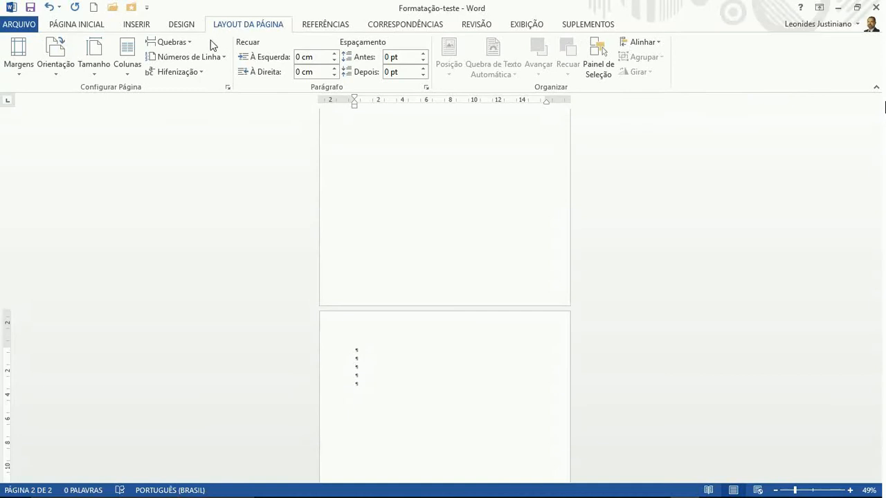
Insert a second Próxima Página section break and delete the extra empty paragraph above it
{"action": "left_click", "coordinate": [187, 43]}
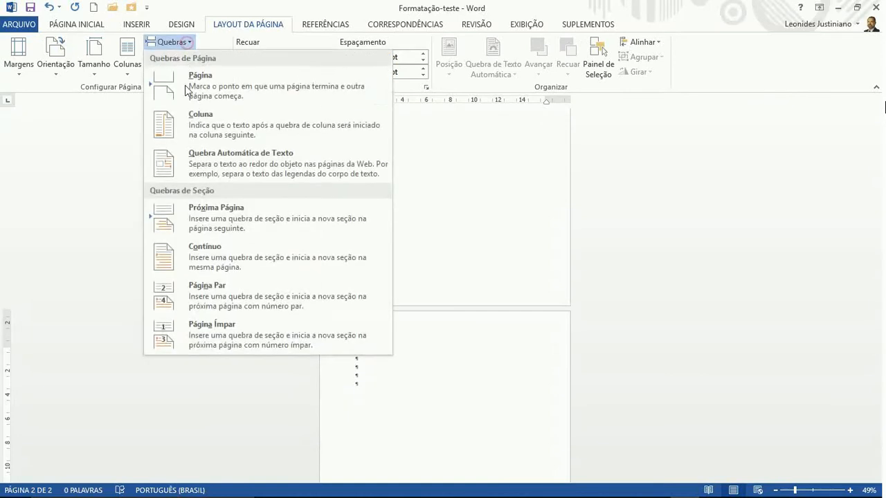
{"action": "left_click", "coordinate": [188, 220]}
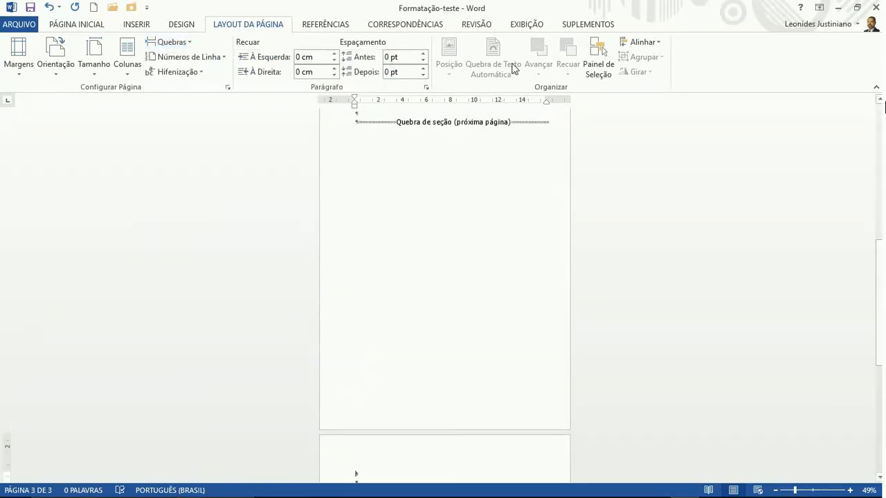
{"action": "left_click", "coordinate": [518, 26]}
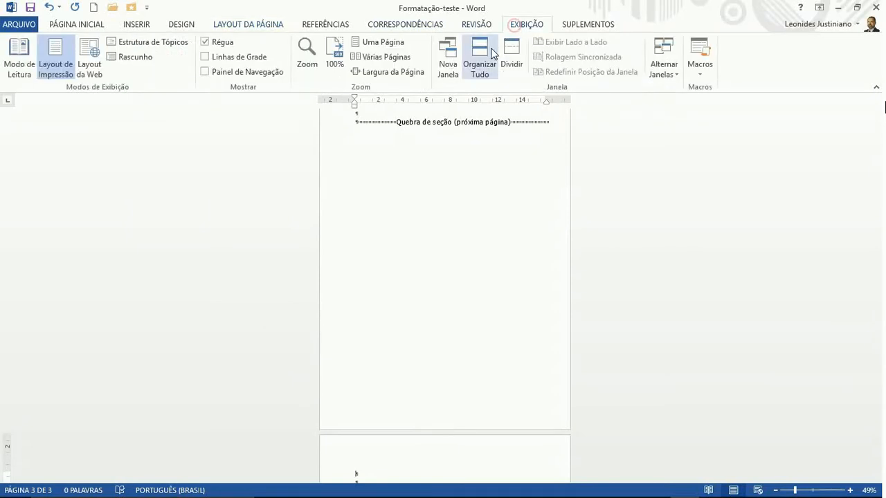
{"action": "left_click", "coordinate": [360, 44]}
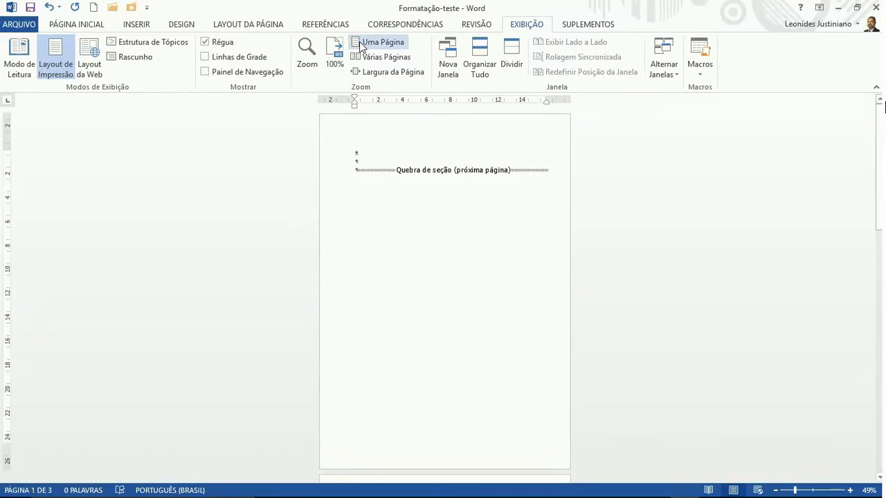
{"action": "key", "text": "Delete"}
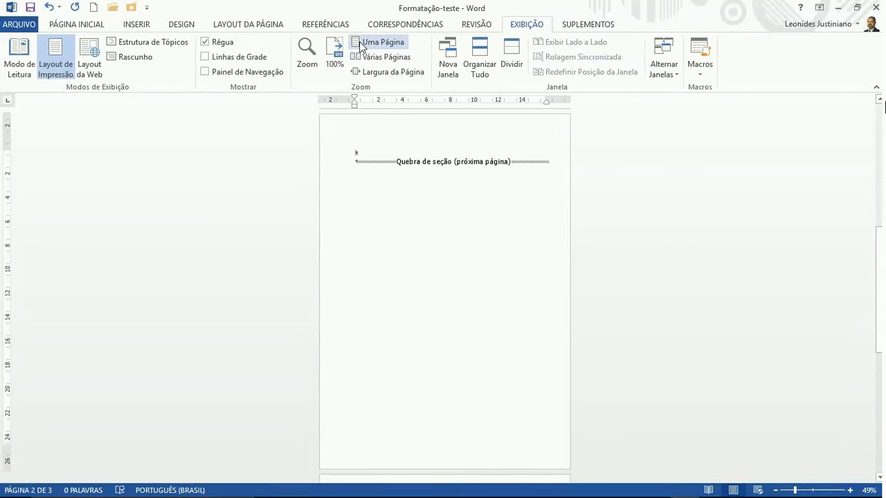
Check page 3, return to page 2, and view the pages side by side with Várias Páginas
{"action": "key", "text": "Down"}
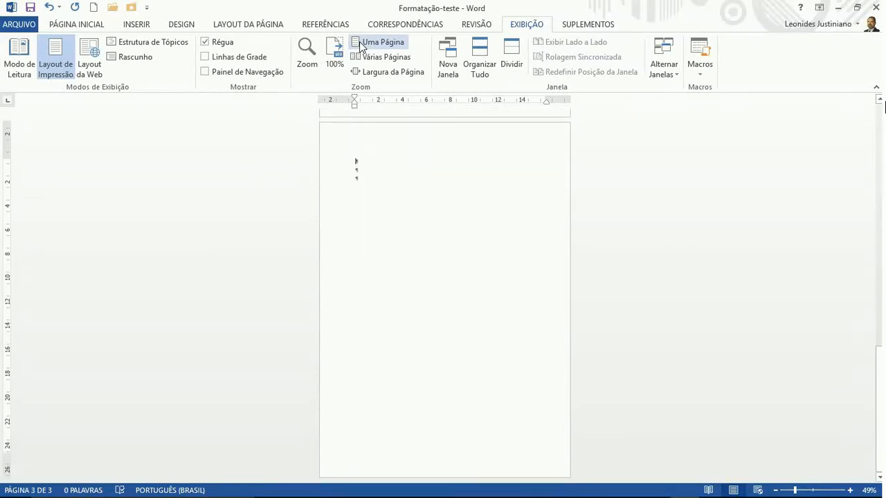
{"action": "key", "text": "Page_Up"}
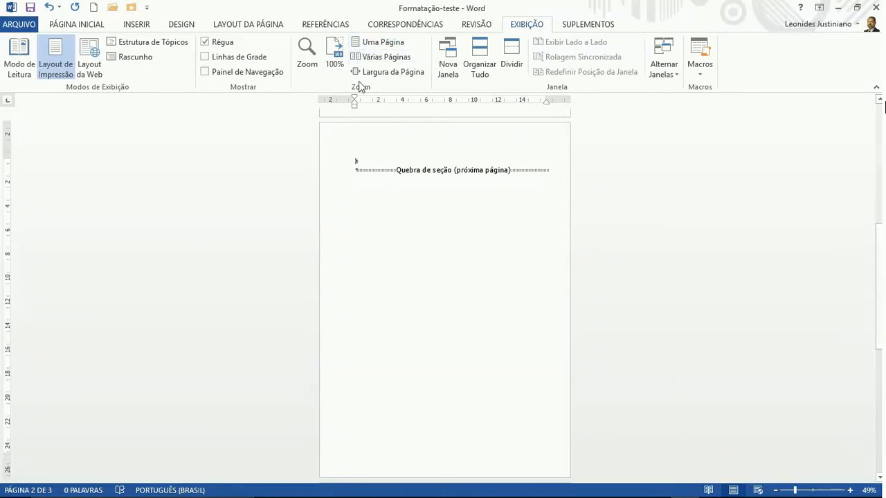
{"action": "left_click", "coordinate": [355, 56]}
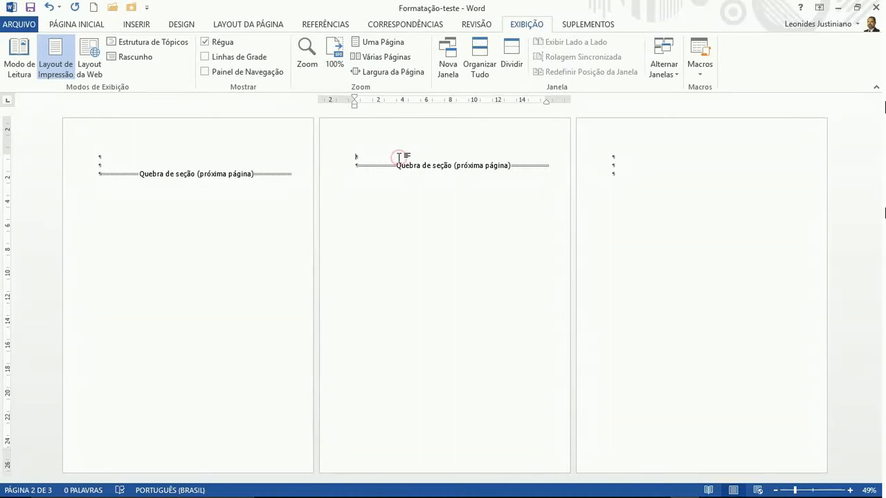
Add a second empty paragraph on page 2 above its section break
{"action": "key", "text": "Return"}
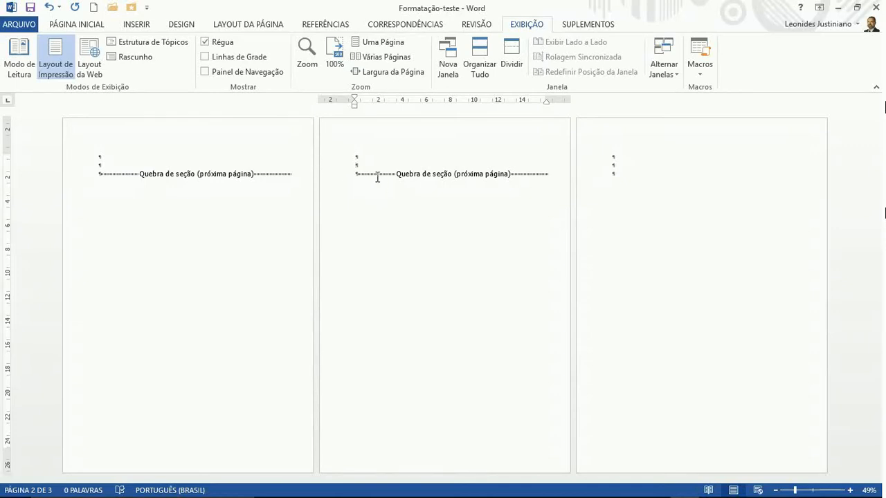
{"action": "left_click", "coordinate": [239, 25]}
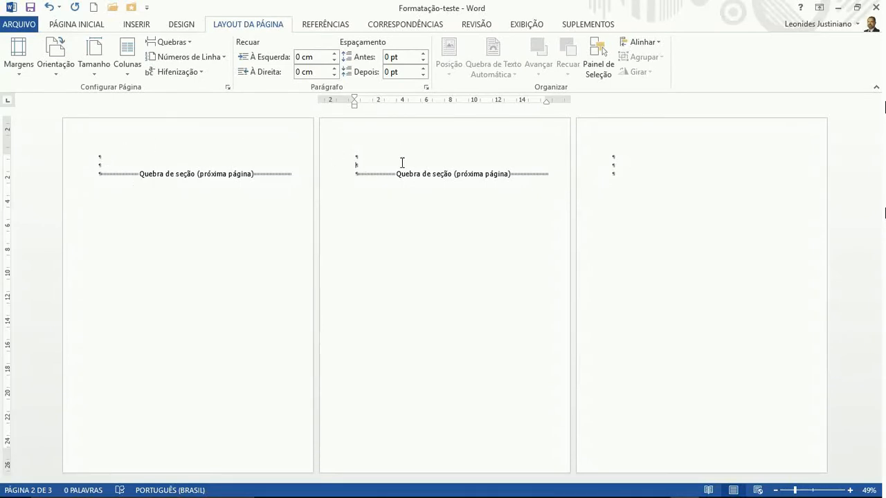
Set page 2's orientation to Paisagem (landscape)
{"action": "left_click", "coordinate": [55, 69]}
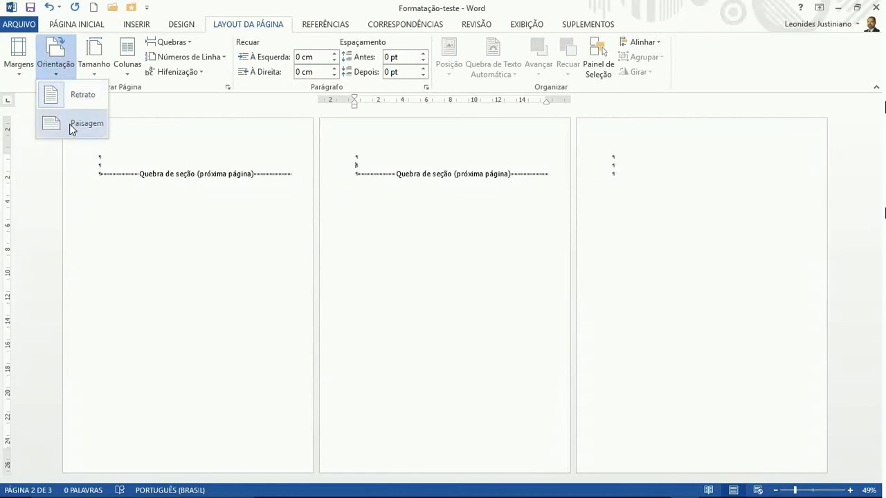
{"action": "left_click", "coordinate": [69, 124]}
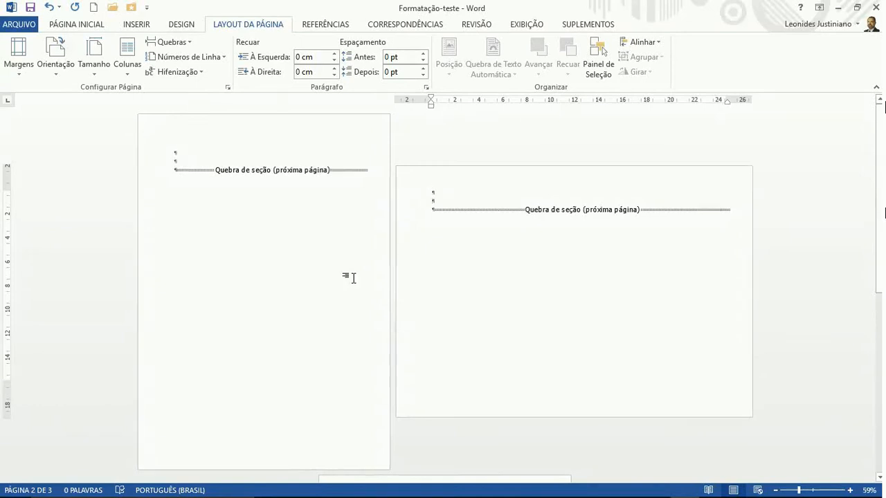
{"action": "scroll", "coordinate": [354, 278], "scroll_direction": "down", "scroll_amount": 1}
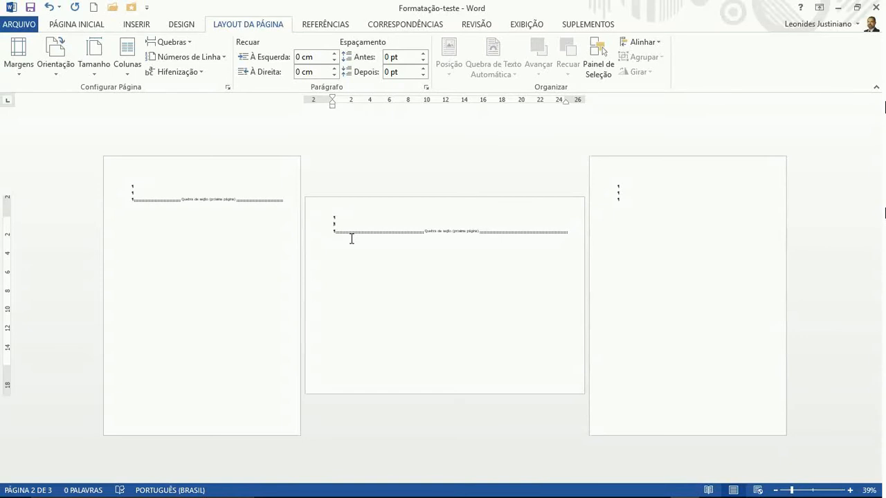
{"action": "scroll", "coordinate": [351, 239], "scroll_direction": "up", "scroll_amount": 7, "text": "ctrl"}
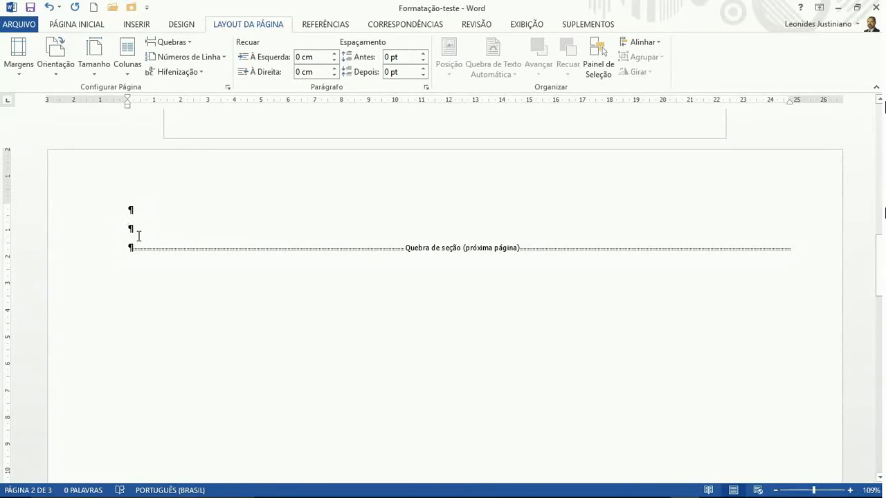
{"action": "scroll", "coordinate": [139, 236], "scroll_direction": "down", "scroll_amount": 8, "text": "ctrl"}
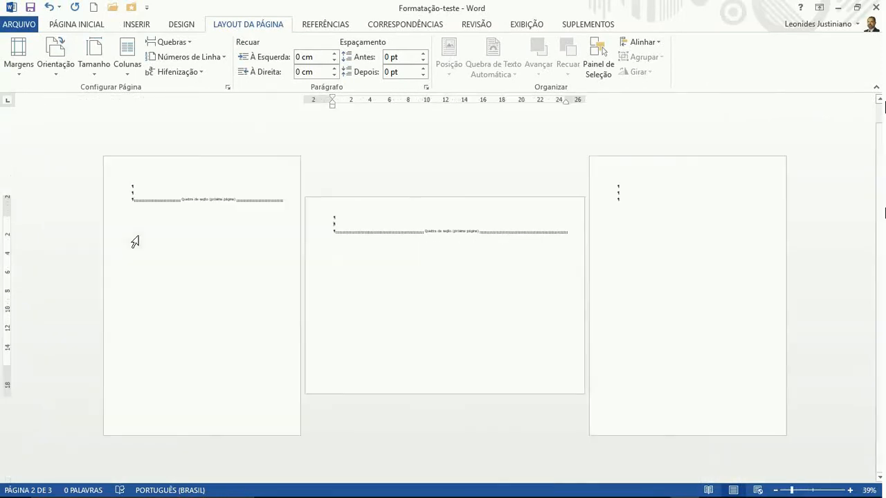
{"action": "scroll", "coordinate": [138, 236], "scroll_direction": "up", "scroll_amount": 3, "text": "ctrl"}
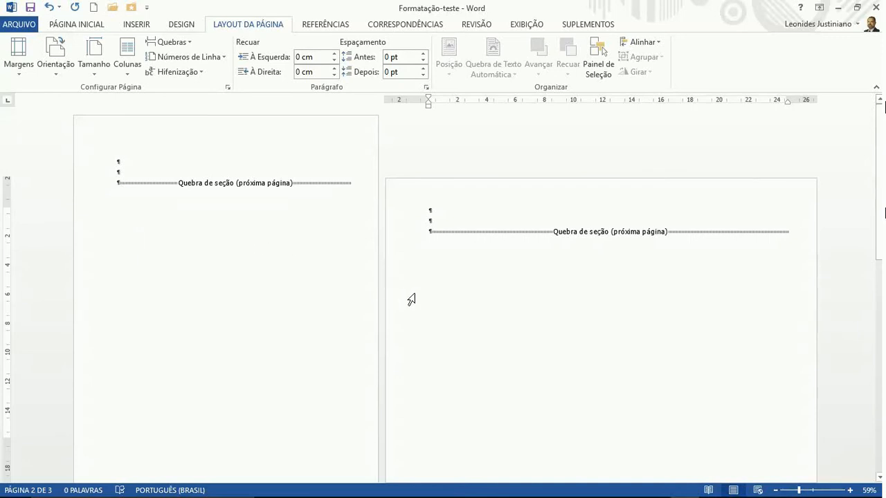
{"action": "scroll", "coordinate": [412, 299], "scroll_direction": "down", "scroll_amount": 1, "text": "ctrl"}
{"action": "scroll", "coordinate": [411, 299], "scroll_direction": "down", "scroll_amount": 1, "text": "ctrl"}
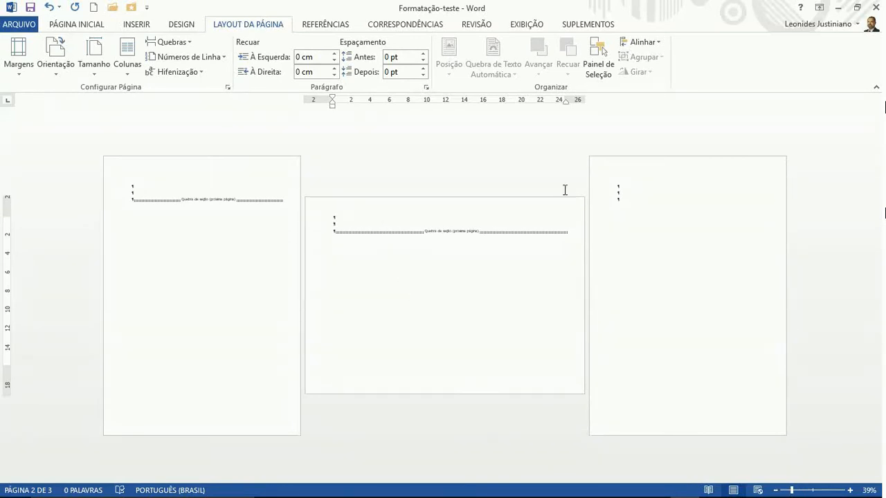
{"action": "left_click", "coordinate": [622, 191]}
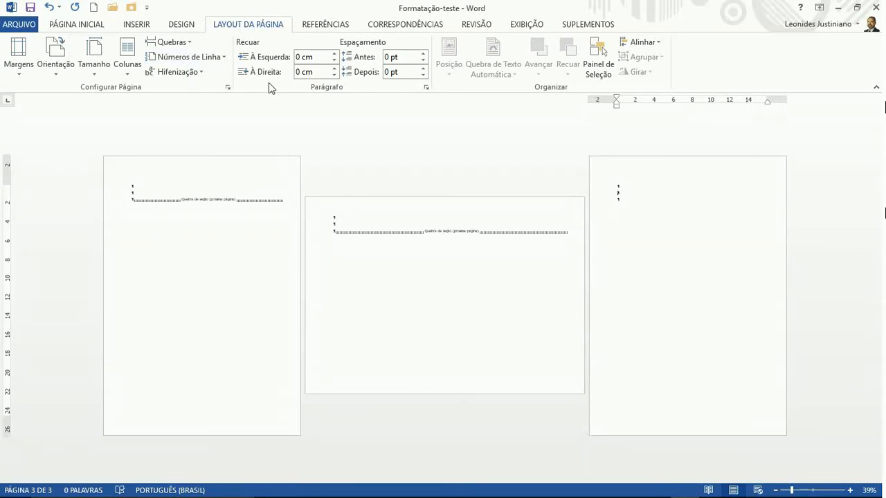
Set page 3 to Duas columns, then return to page 1 at 100% zoom
{"action": "left_click", "coordinate": [129, 67]}
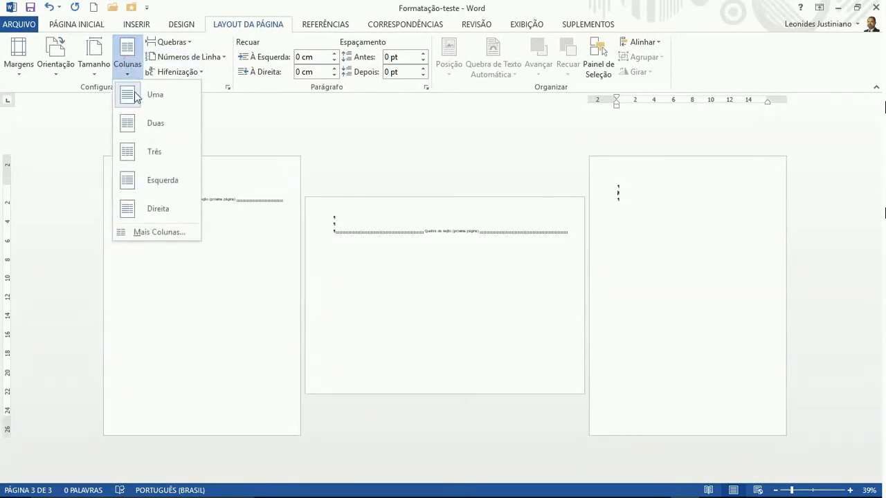
{"action": "left_click", "coordinate": [142, 123]}
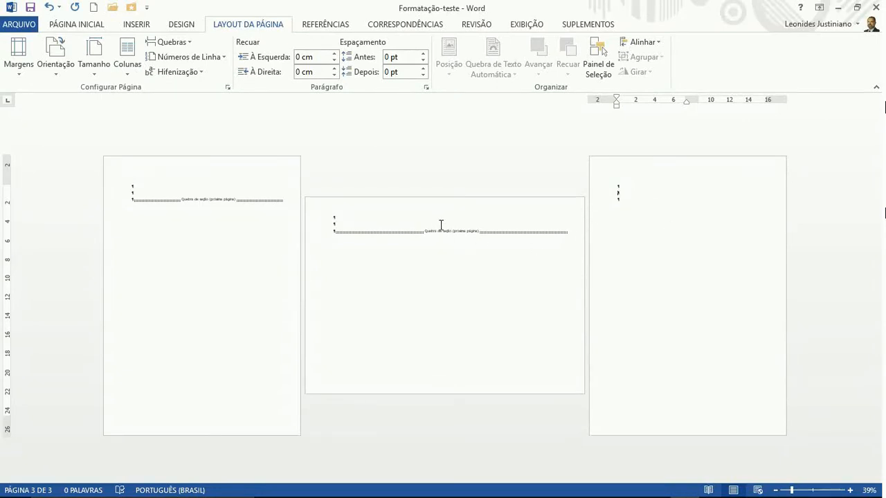
{"action": "left_click", "coordinate": [179, 187]}
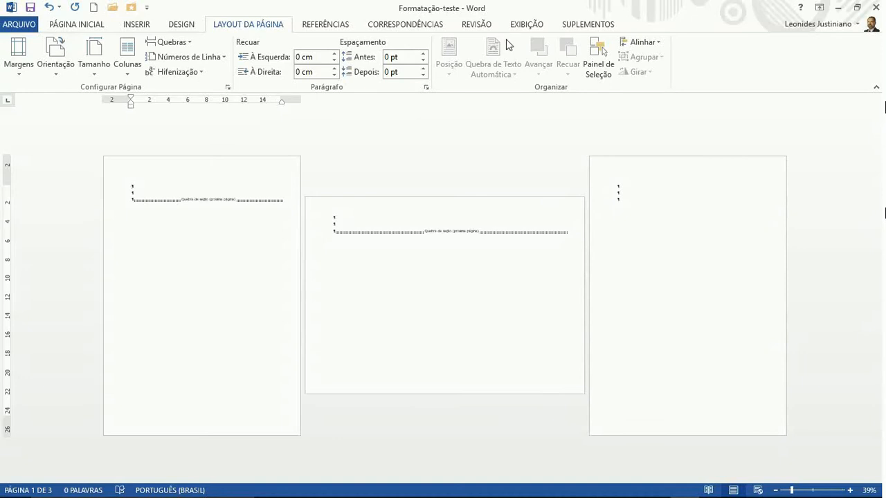
{"action": "left_click", "coordinate": [522, 24]}
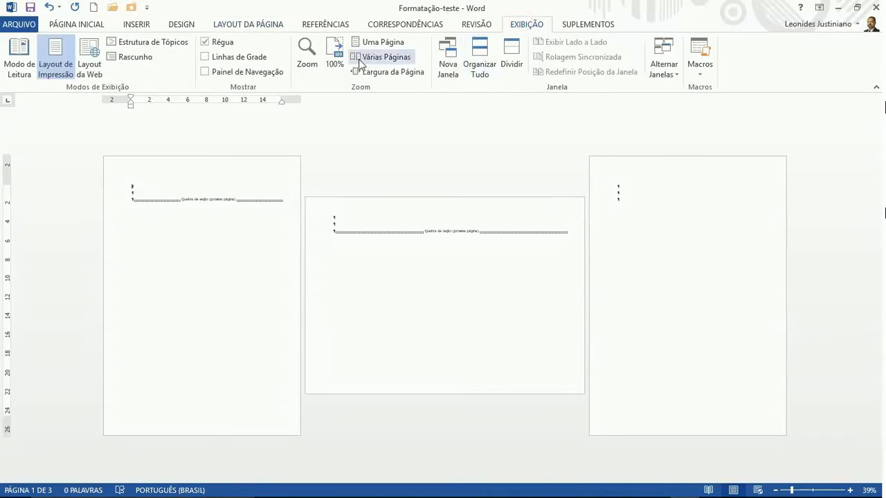
{"action": "left_click", "coordinate": [334, 59]}
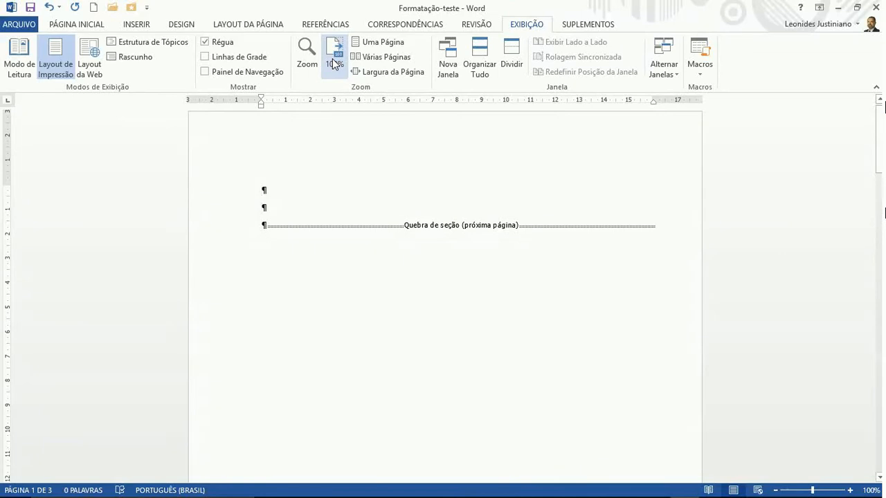
Type 'APRESENTAÇÃO RELACIONADA À FORMATAÇÃO E ORGANIZAÇÃO DA ESTRUTURA DE UM TRABALHO CIENTÍFICO' on page 1's second line
{"action": "type", "text": "APRESENTAÇÃO "}
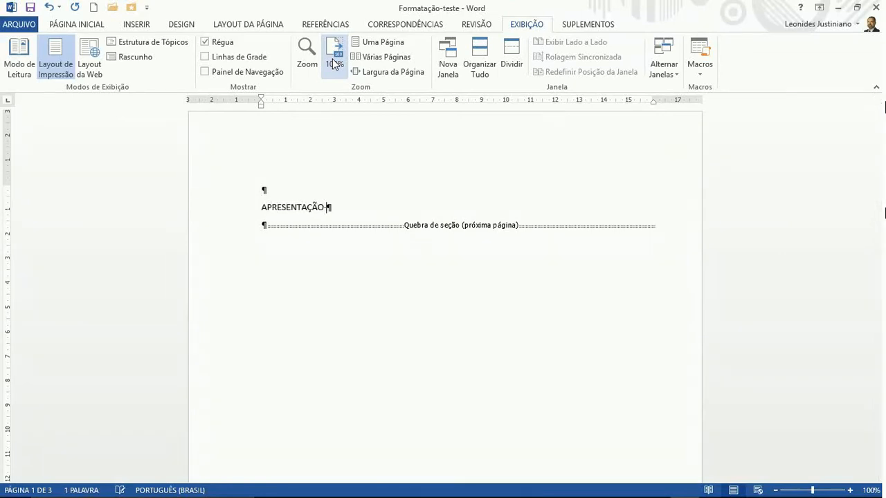
{"action": "type", "text": "RELACIONADA À"}
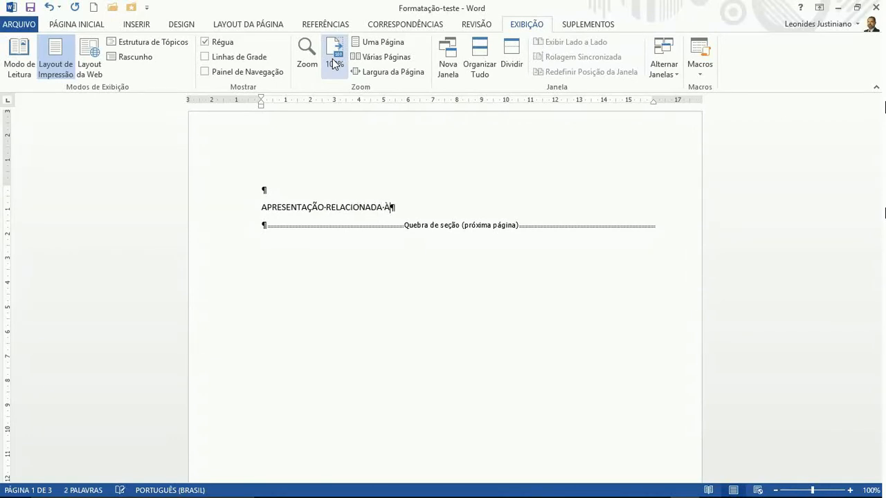
{"action": "type", "text": " FORMATAÇÃO "}
{"action": "type", "text": "E ORG"}
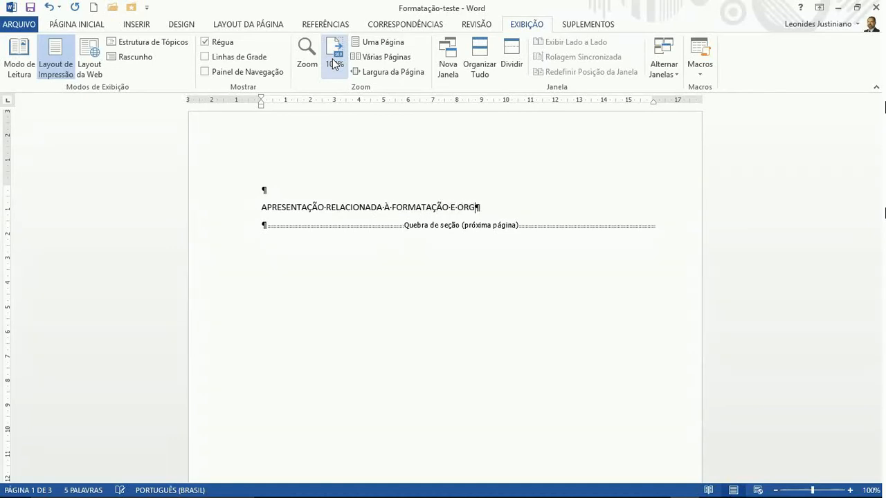
{"action": "type", "text": "ANIZAÇÃO DA EST"}
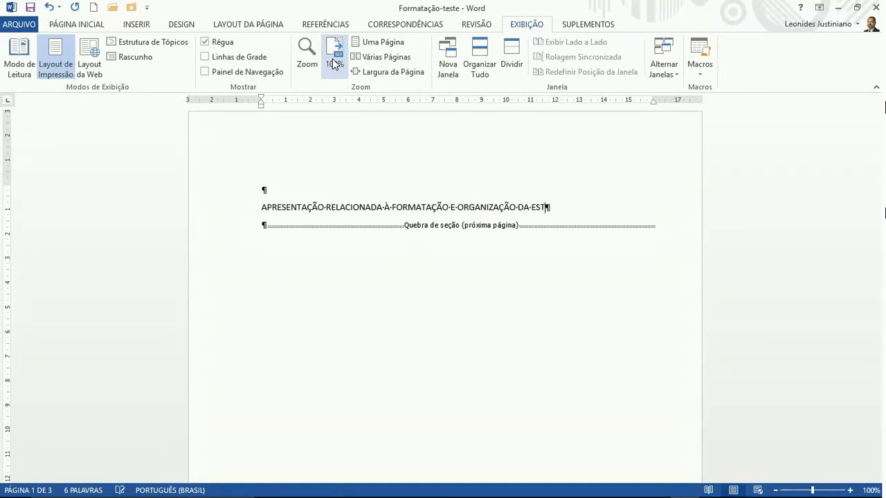
{"action": "type", "text": "RUTURA DE UM TRABALHO CIENT"}
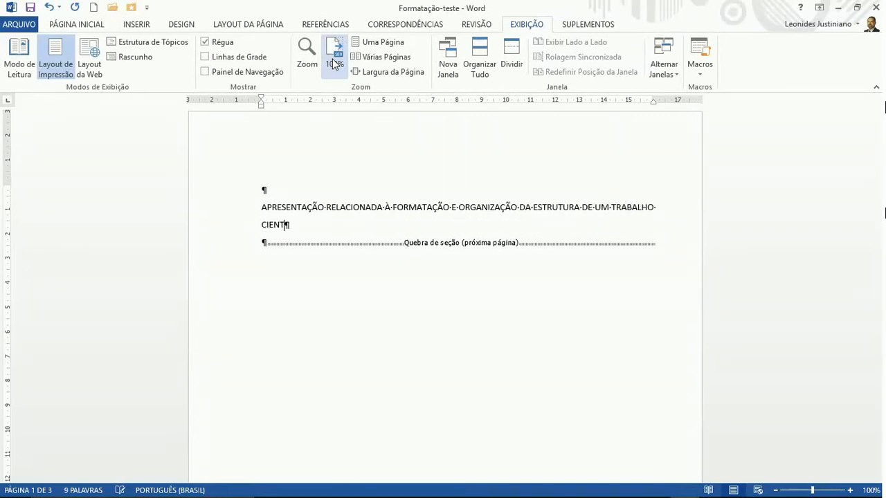
{"action": "type", "text": "ÍFICO"}
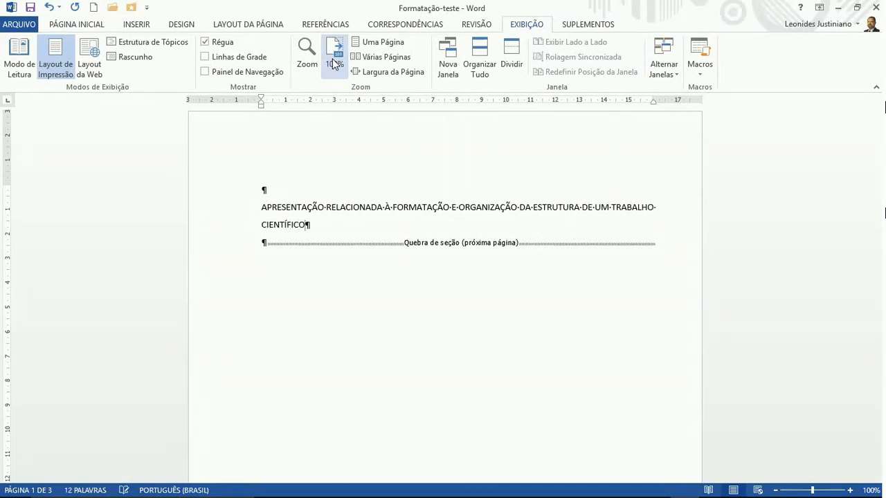
{"action": "type", "text": "."}
Select the page 1 title and paste it onto page 2
{"action": "triple_click", "coordinate": [353, 208]}
{"action": "key", "text": "ctrl+c"}
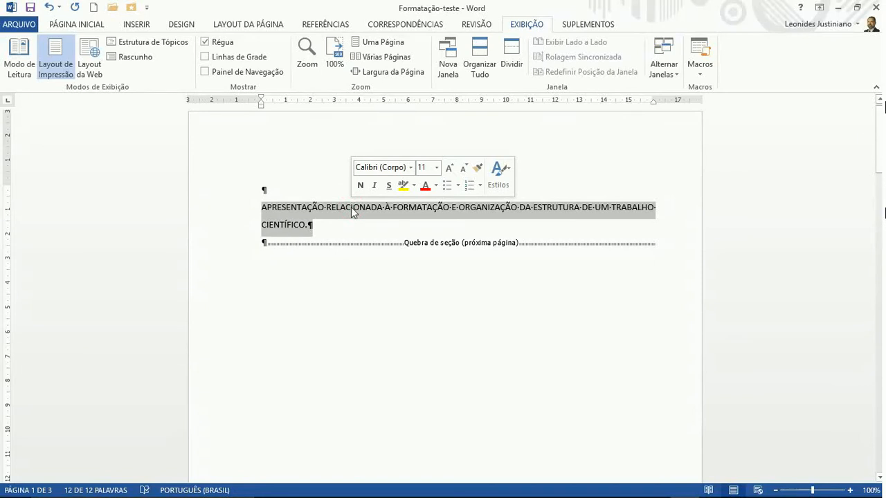
{"action": "scroll", "coordinate": [352, 207], "scroll_direction": "down", "scroll_amount": 10}
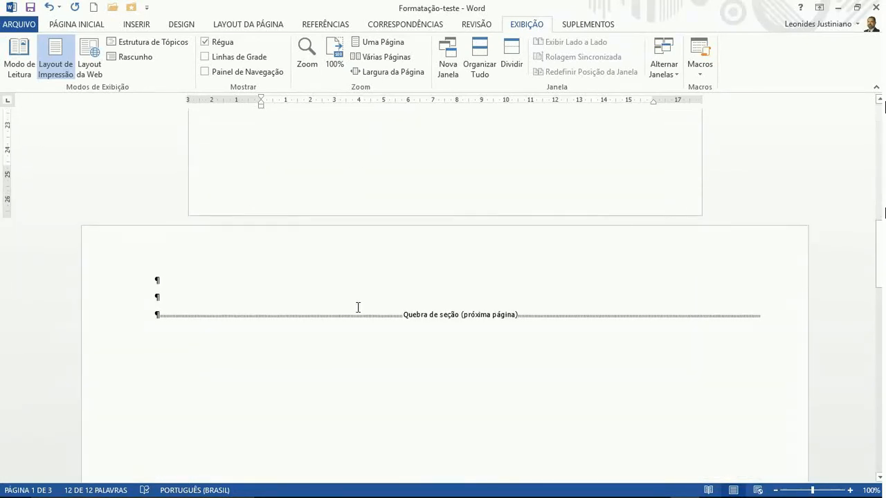
{"action": "left_click", "coordinate": [358, 306]}
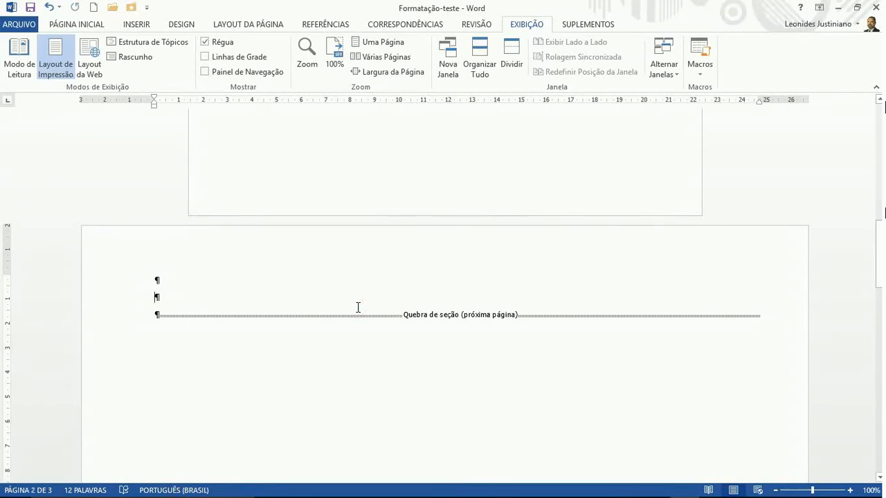
{"action": "key", "text": "ctrl+v"}
Paste the same title onto page 3
{"action": "scroll", "coordinate": [357, 307], "scroll_direction": "up", "scroll_amount": 10}
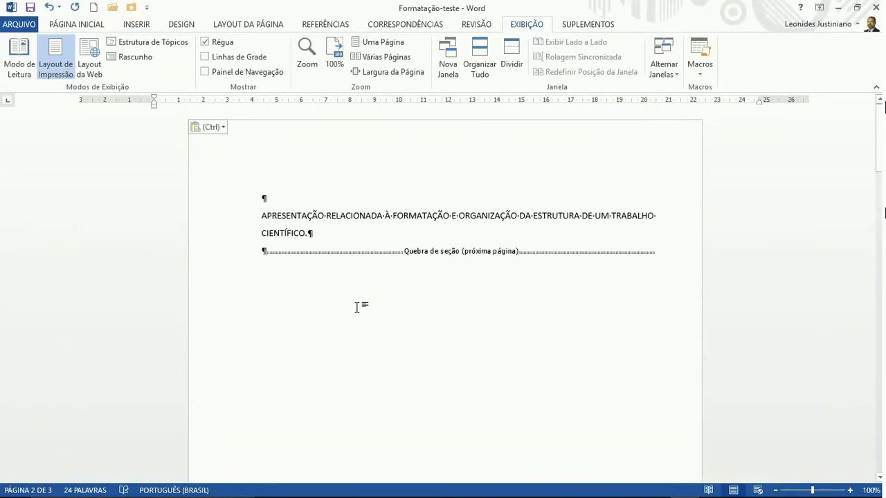
{"action": "scroll", "coordinate": [358, 307], "scroll_direction": "down", "scroll_amount": 10}
{"action": "scroll", "coordinate": [361, 304], "scroll_direction": "down", "scroll_amount": 10}
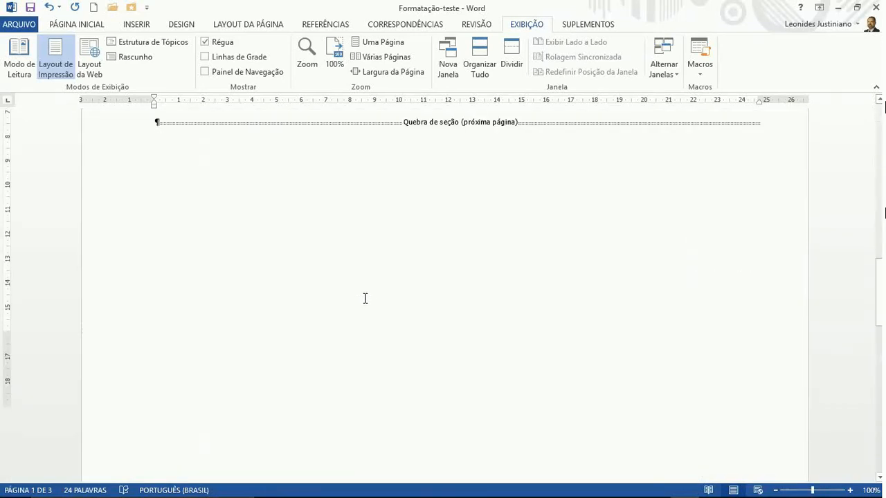
{"action": "left_click", "coordinate": [350, 327]}
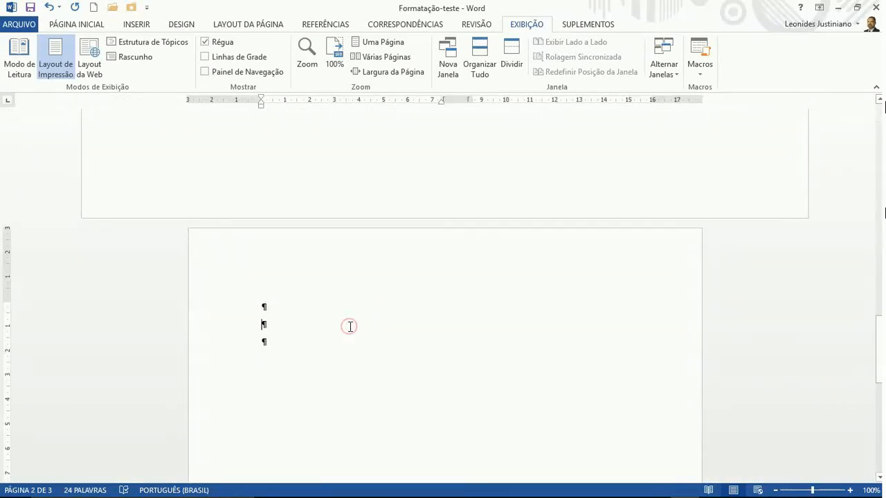
{"action": "key", "text": "ctrl+v"}
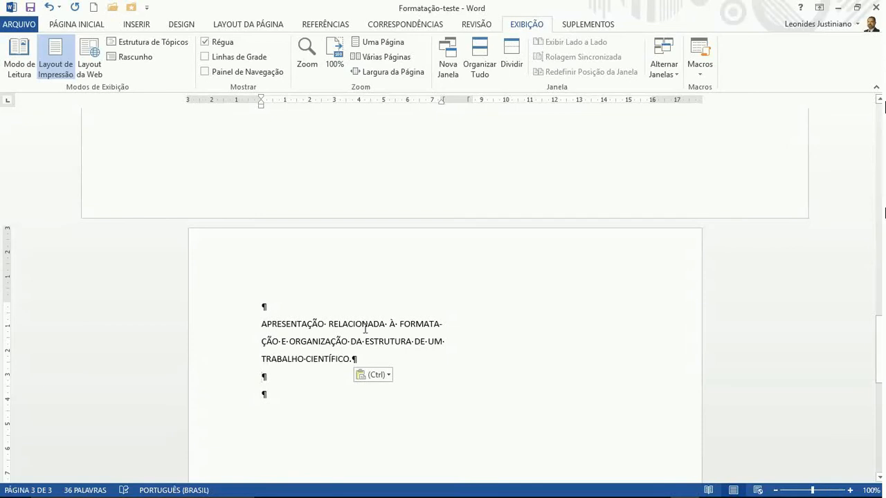
{"action": "scroll", "coordinate": [390, 309], "scroll_direction": "down", "scroll_amount": 1}
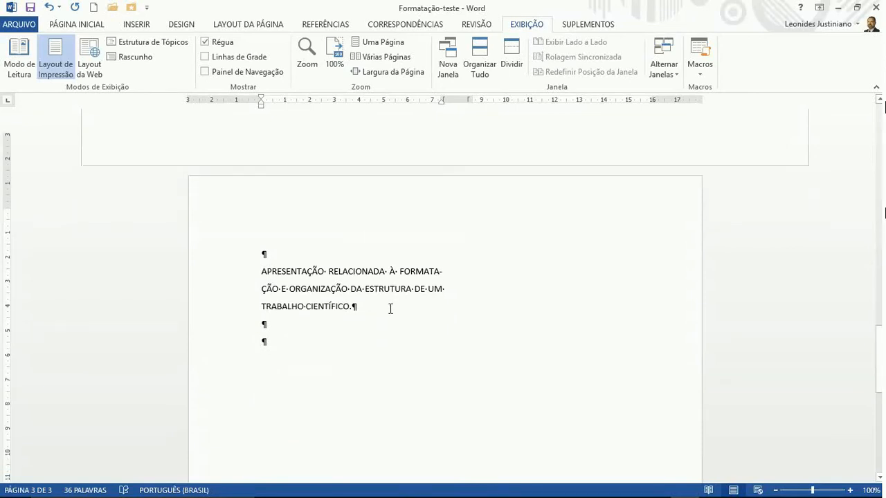
{"action": "scroll", "coordinate": [391, 309], "scroll_direction": "down", "scroll_amount": 1}
{"action": "left_click", "coordinate": [222, 26]}
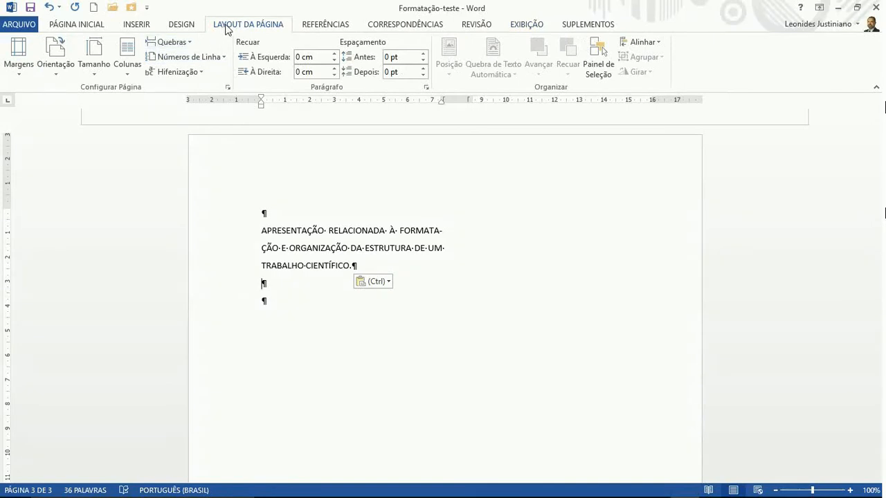
{"action": "left_click", "coordinate": [128, 73]}
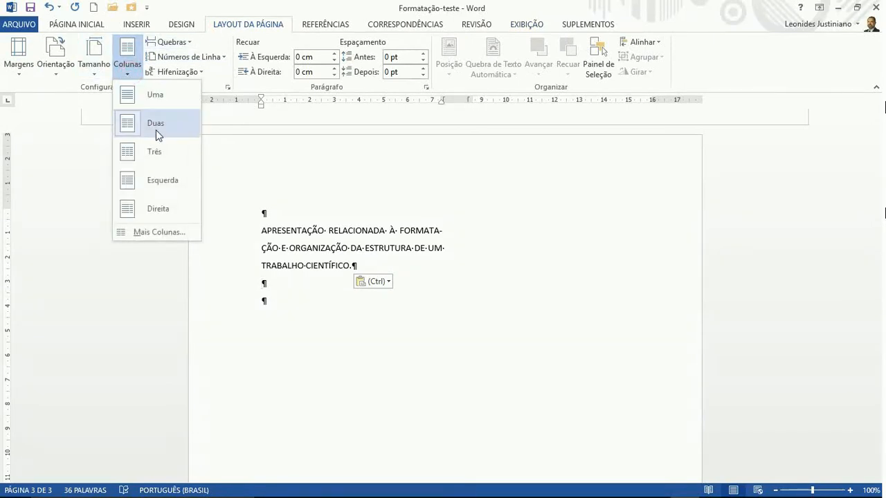
{"action": "left_click", "coordinate": [305, 256]}
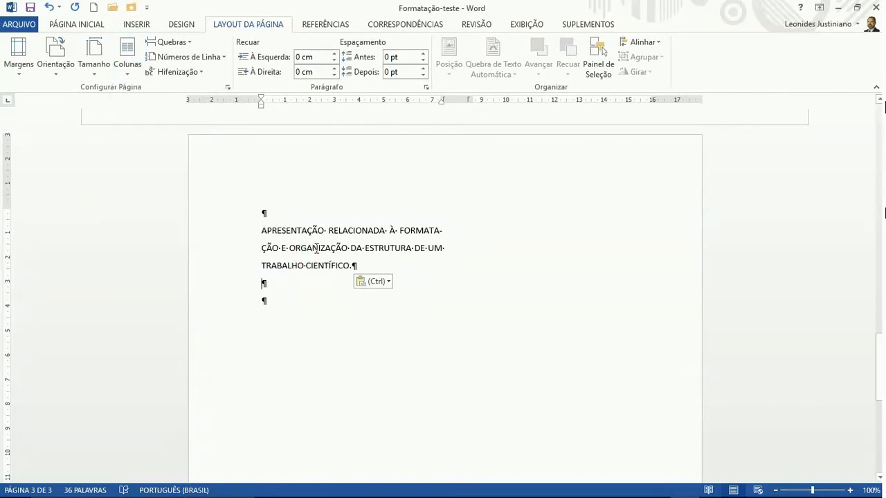
{"action": "left_click", "coordinate": [317, 248]}
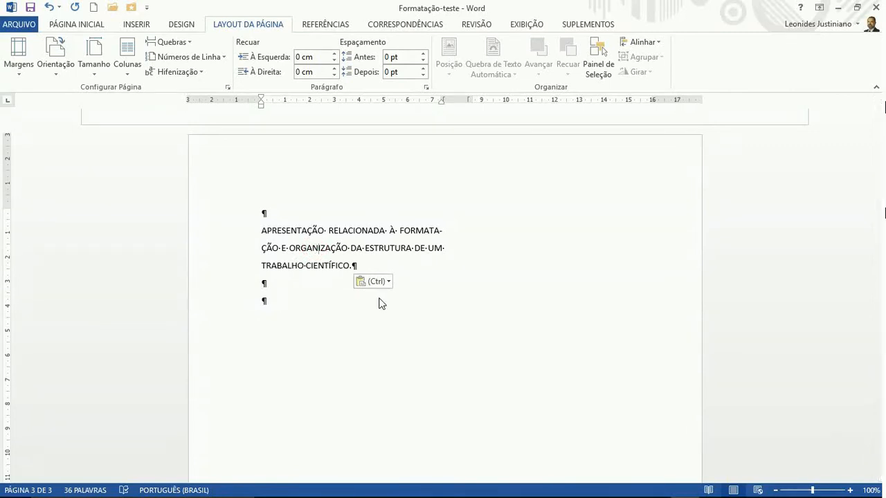
{"action": "left_click", "coordinate": [173, 41]}
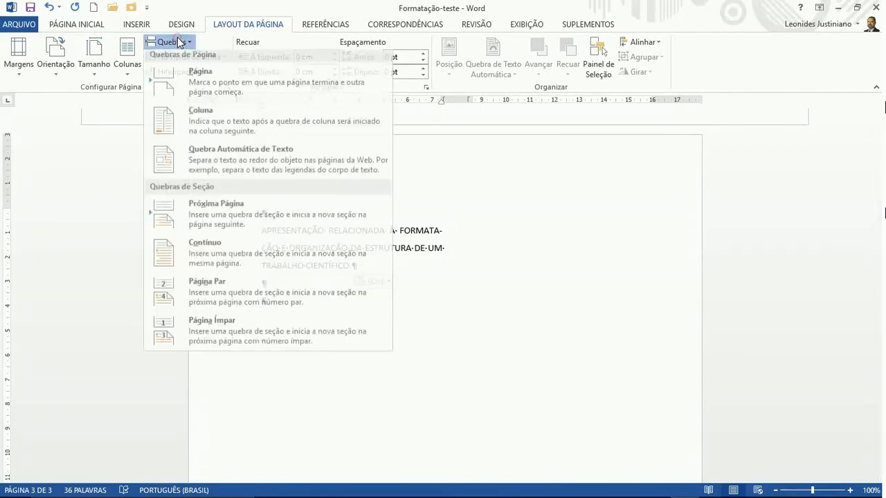
{"action": "left_click", "coordinate": [439, 240]}
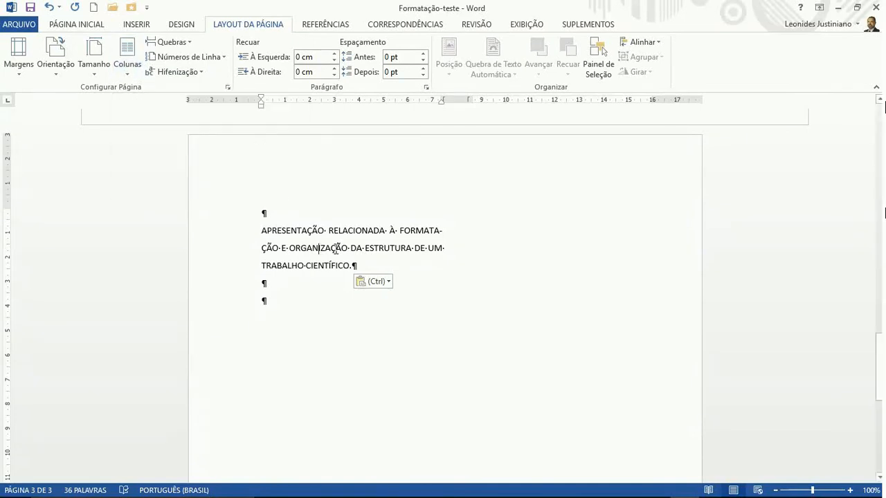
{"action": "scroll", "coordinate": [335, 249], "scroll_direction": "up", "scroll_amount": 6}
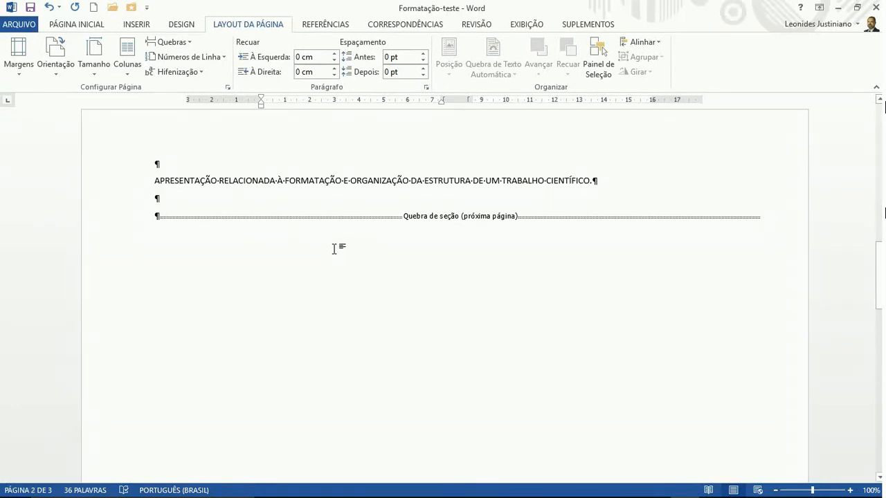
{"action": "scroll", "coordinate": [362, 280], "scroll_direction": "up", "scroll_amount": 2}
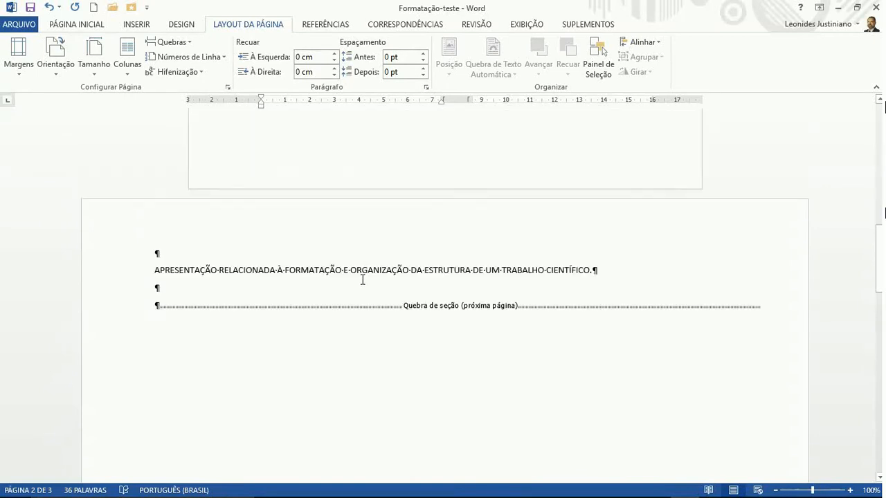
{"action": "scroll", "coordinate": [362, 279], "scroll_direction": "up", "scroll_amount": 12}
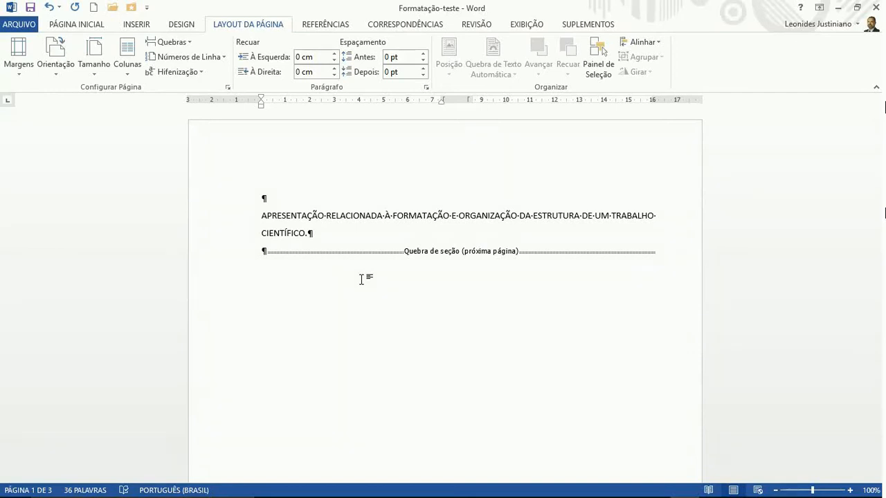
{"action": "left_click", "coordinate": [58, 63]}
{"action": "left_click", "coordinate": [131, 73]}
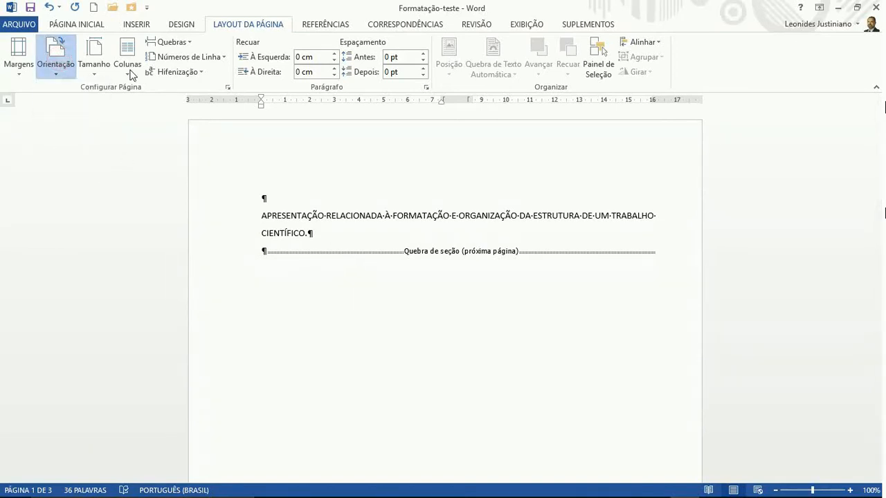
{"action": "left_click", "coordinate": [356, 218]}
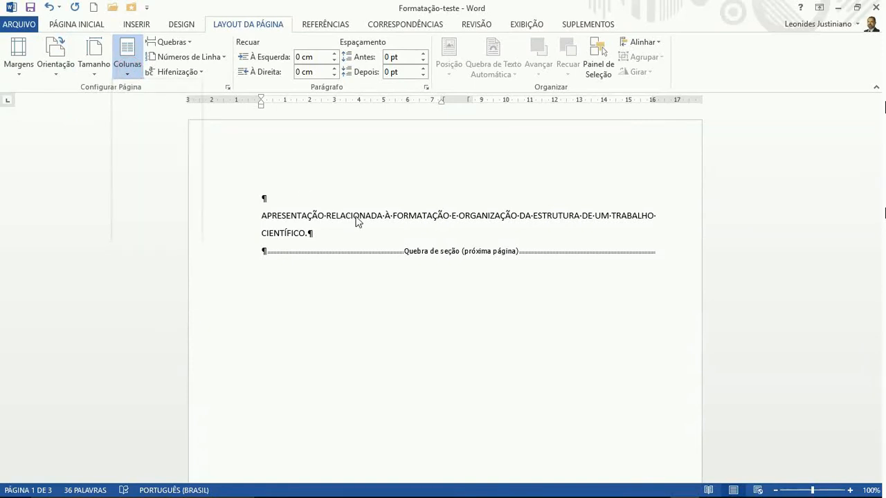
{"action": "left_click", "coordinate": [127, 62]}
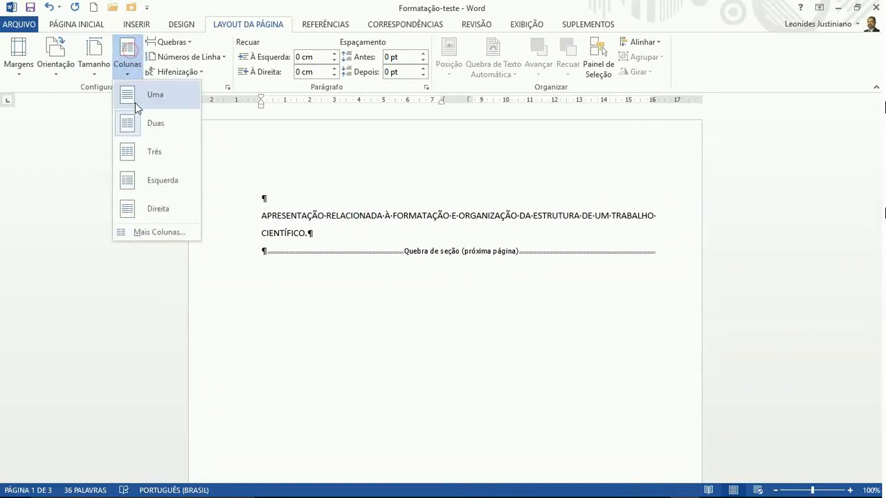
{"action": "left_click", "coordinate": [311, 212]}
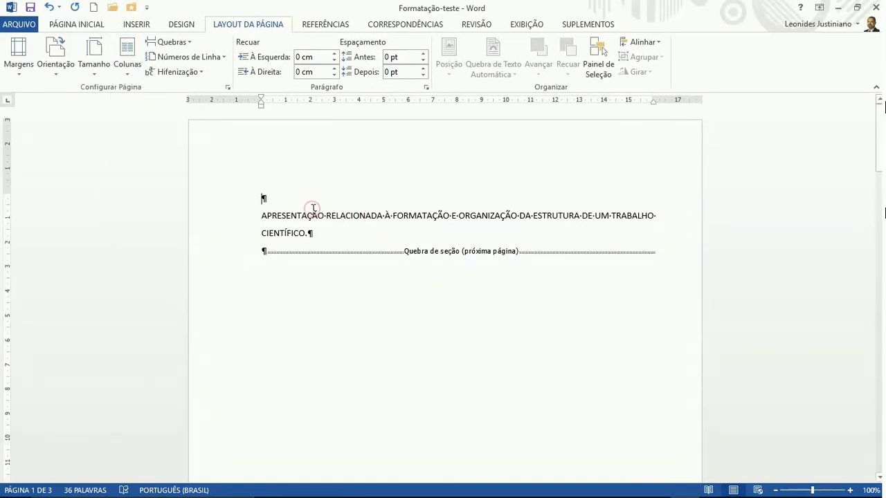
{"action": "left_click", "coordinate": [128, 64]}
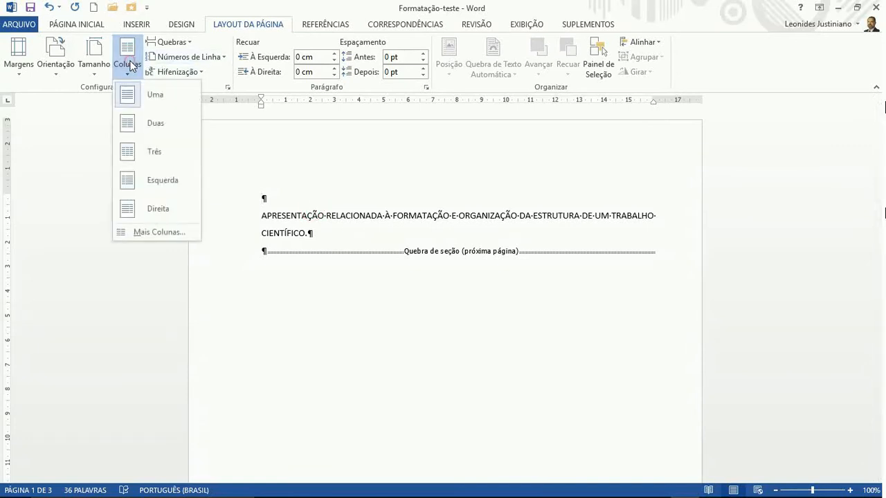
{"action": "left_click", "coordinate": [288, 222]}
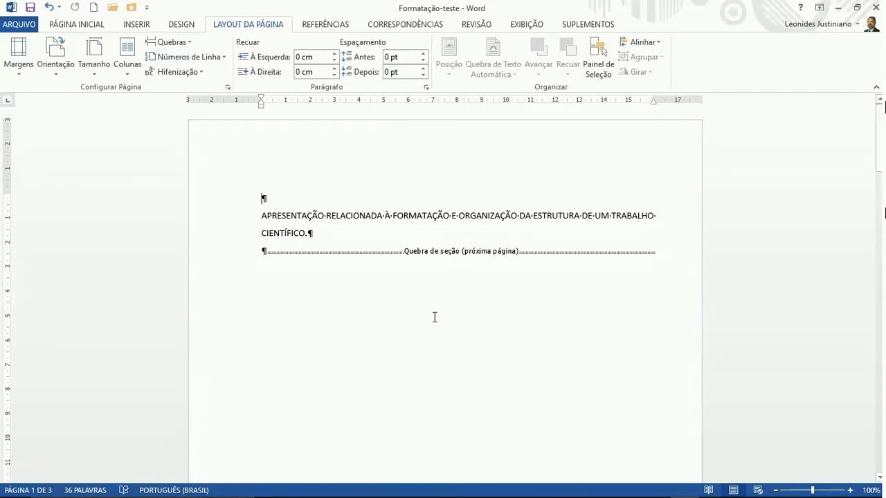
Add two empty paragraphs below the page 1 title
{"action": "scroll", "coordinate": [435, 317], "scroll_direction": "down", "scroll_amount": 3}
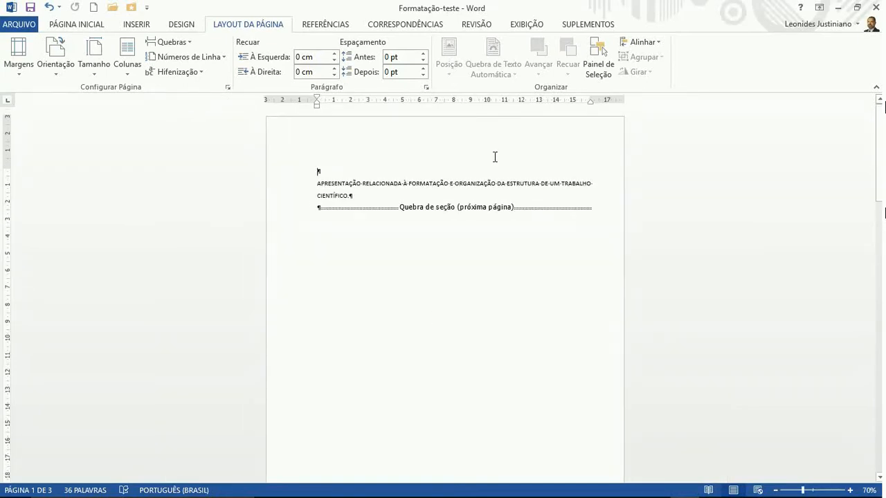
{"action": "scroll", "coordinate": [495, 157], "scroll_direction": "down", "scroll_amount": 4}
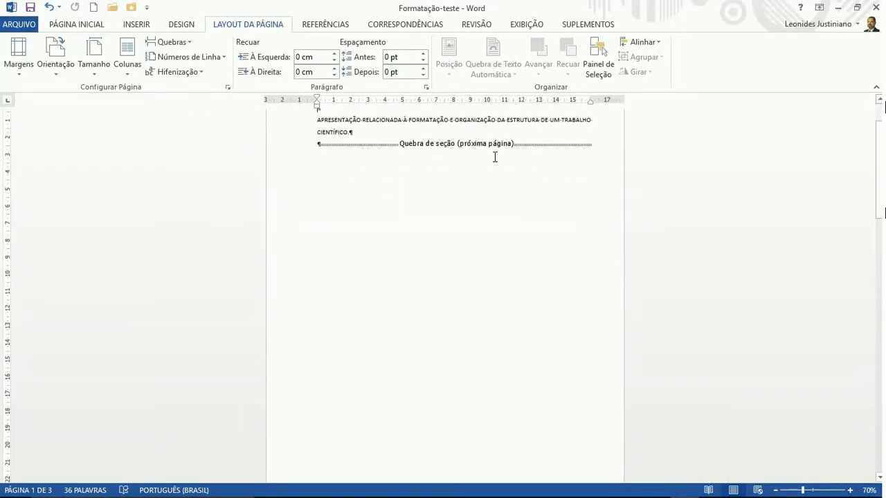
{"action": "scroll", "coordinate": [494, 157], "scroll_direction": "up", "scroll_amount": 2}
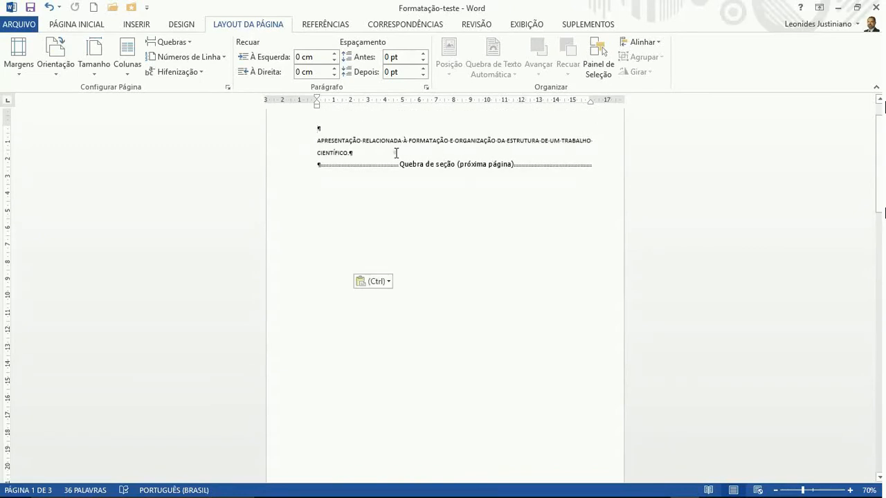
{"action": "key", "text": "Return"}
{"action": "key", "text": "Return"}
{"action": "key", "text": "Return"}
{"action": "key", "text": "Return"}
{"action": "key", "text": "Return"}
{"action": "key", "text": "Return"}
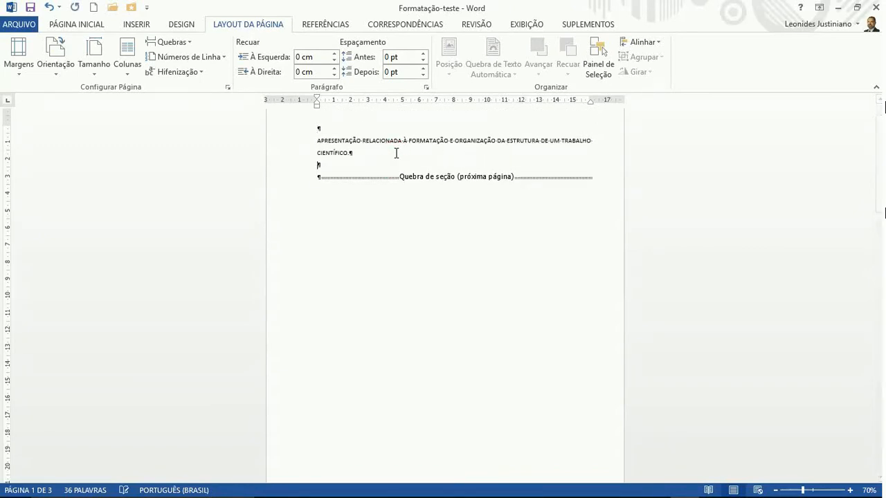
{"action": "key", "text": "Return"}
{"action": "key", "text": "Return"}
{"action": "key", "text": "Return"}
{"action": "key", "text": "Return"}
{"action": "key", "text": "Return"}
{"action": "key", "text": "Return"}
{"action": "key", "text": "Return"}
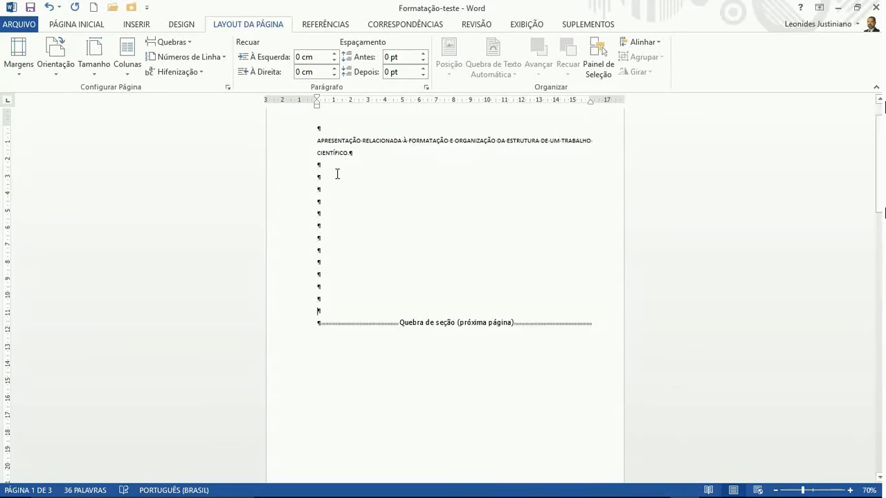
Insert Próxima Página section breaks among page 1's empty lines and on page 2
{"action": "left_click", "coordinate": [329, 202]}
{"action": "left_click", "coordinate": [176, 46]}
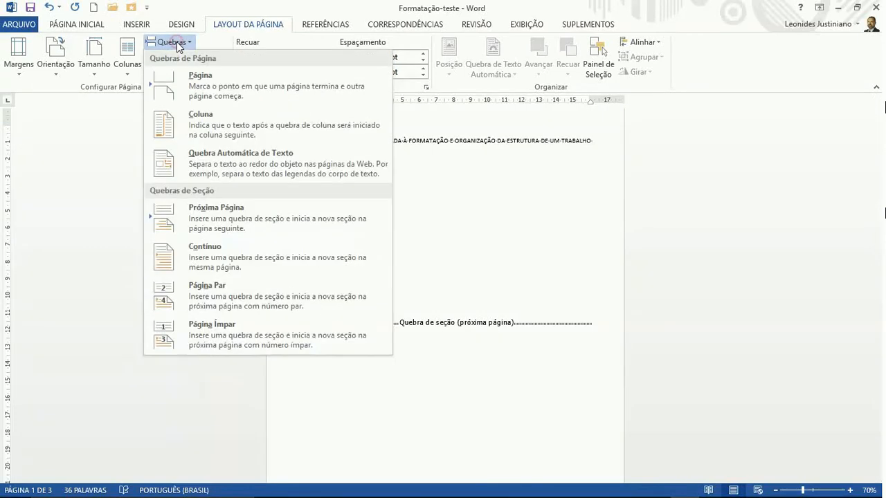
{"action": "left_click", "coordinate": [181, 214]}
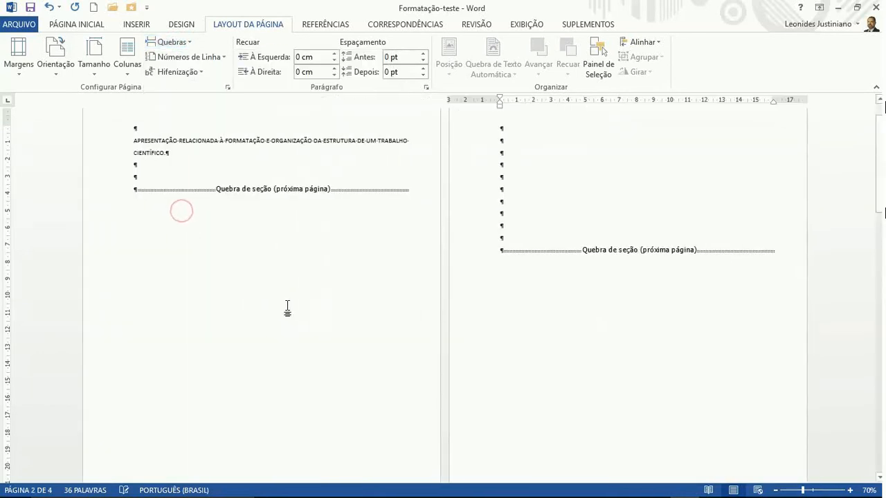
{"action": "left_click", "coordinate": [517, 152]}
{"action": "left_click", "coordinate": [181, 43]}
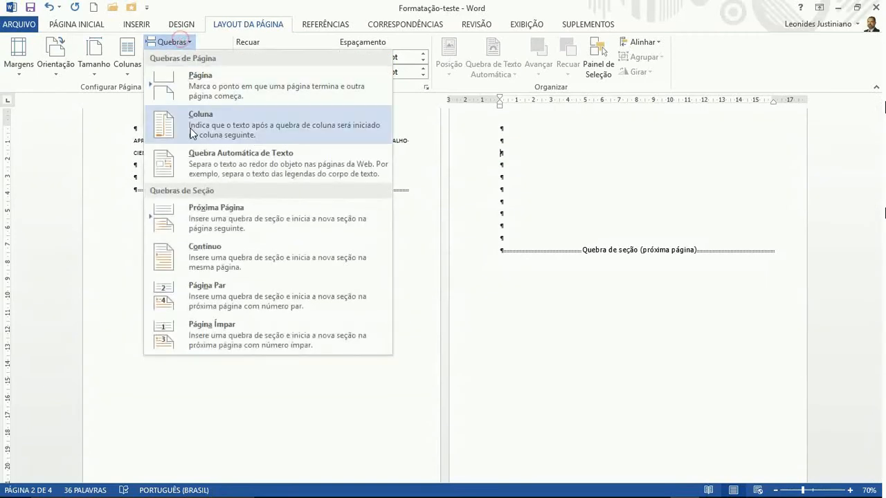
{"action": "left_click", "coordinate": [193, 224]}
{"action": "scroll", "coordinate": [389, 303], "scroll_direction": "down", "scroll_amount": 6}
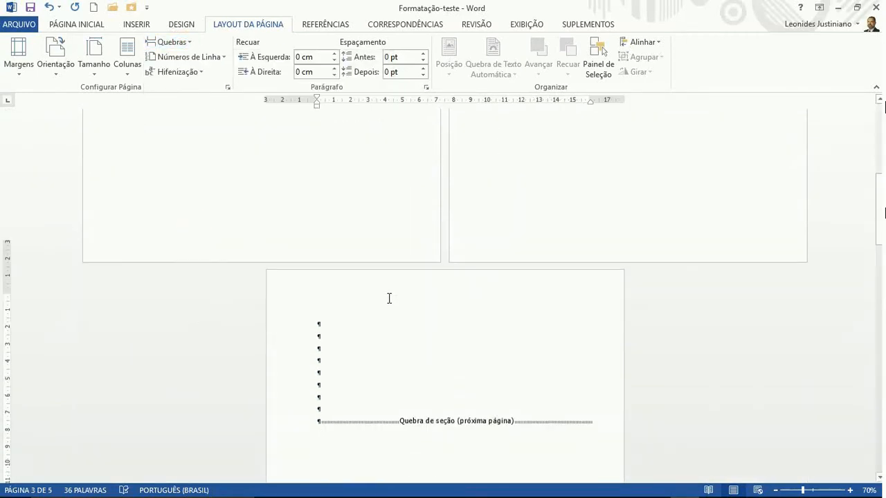
Insert a Próxima Página section break on an empty line of page 3
{"action": "left_click", "coordinate": [332, 337]}
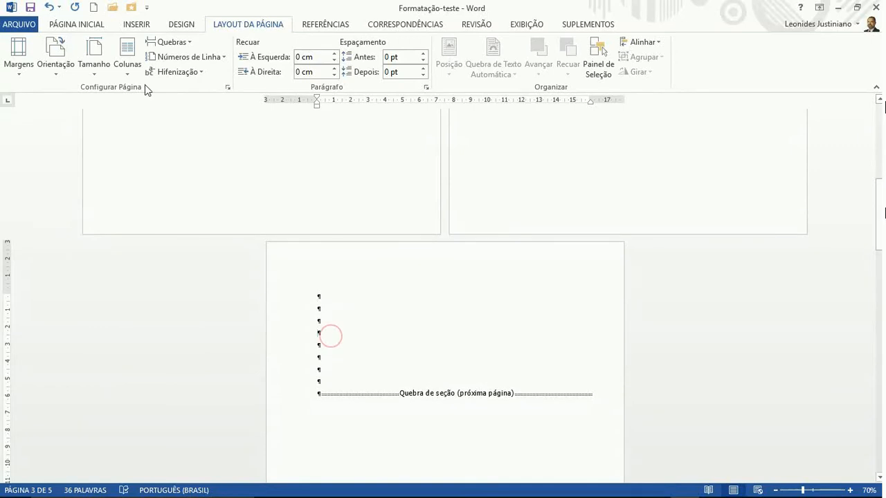
{"action": "left_click", "coordinate": [160, 45]}
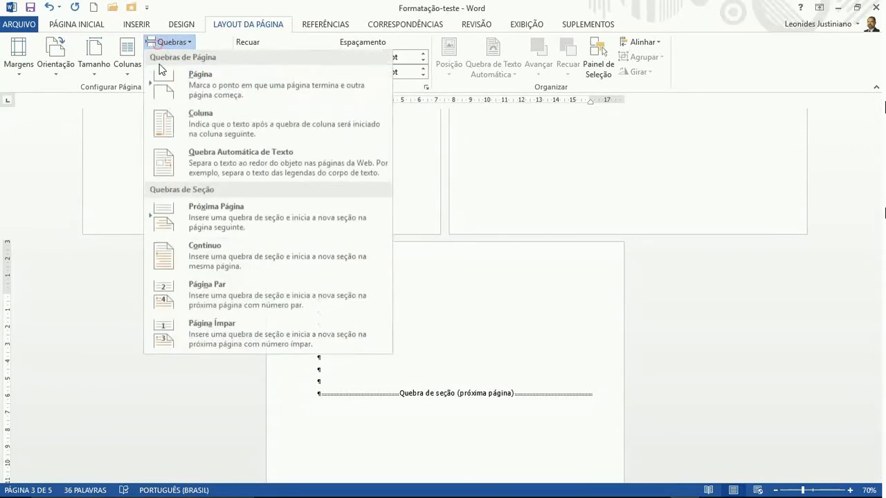
{"action": "left_click", "coordinate": [184, 229]}
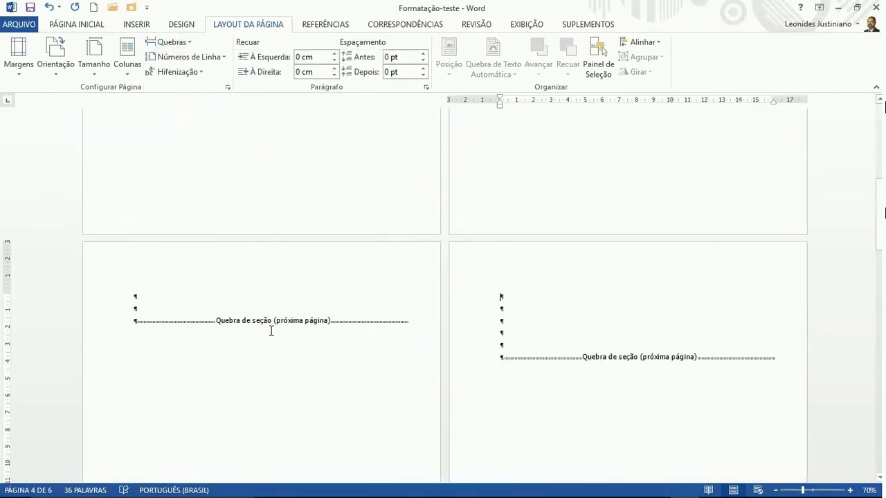
{"action": "scroll", "coordinate": [283, 353], "scroll_direction": "up", "scroll_amount": 6}
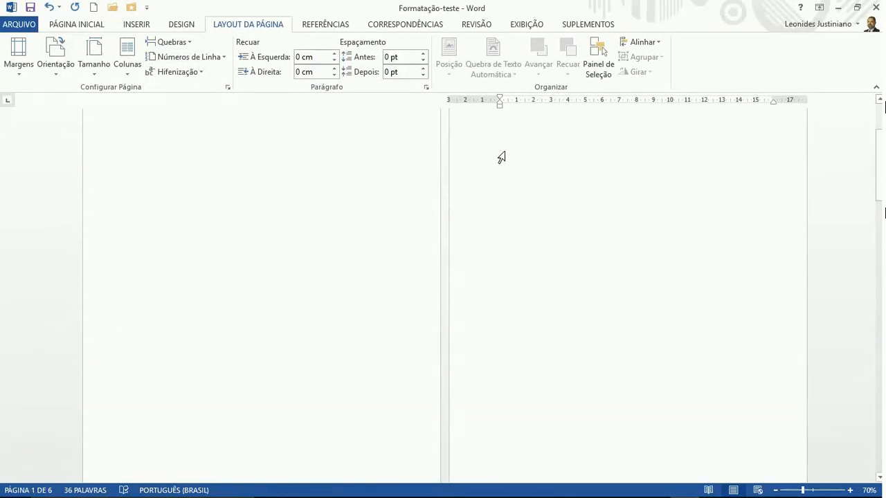
Switch to Uma Página view and add an empty paragraph at the top of page 2
{"action": "left_click", "coordinate": [531, 25]}
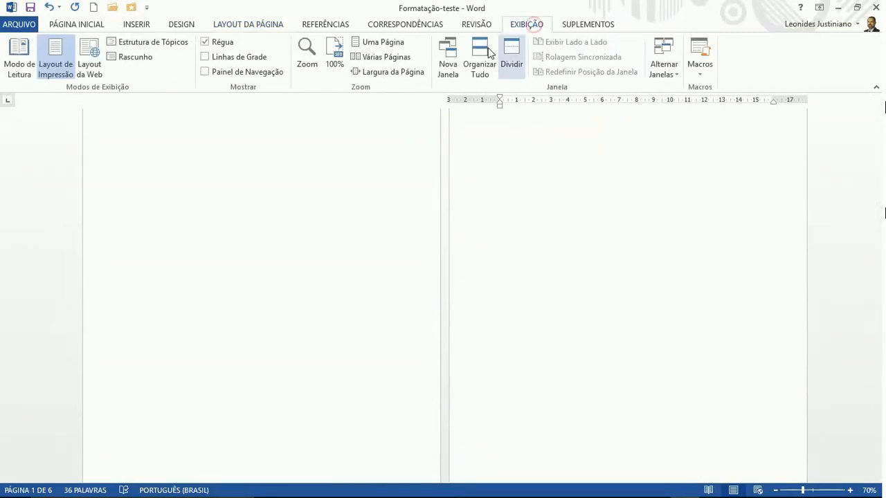
{"action": "left_click", "coordinate": [382, 44]}
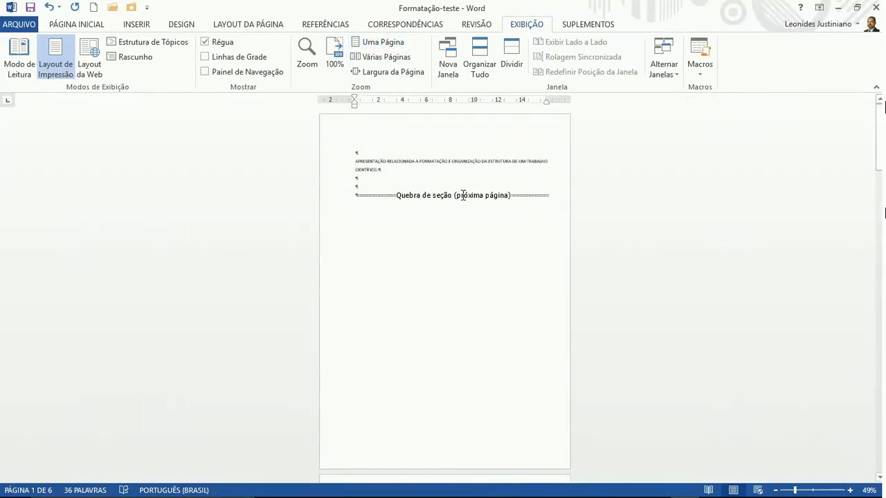
{"action": "scroll", "coordinate": [462, 195], "scroll_direction": "down", "scroll_amount": 5}
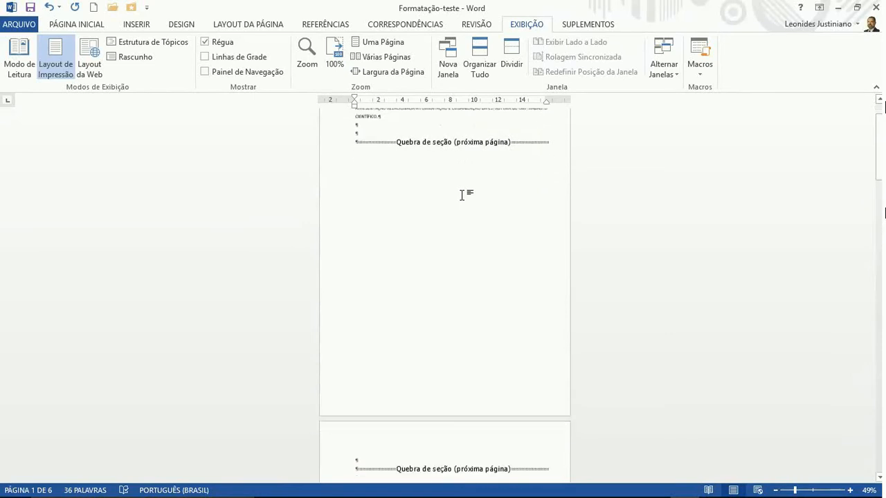
{"action": "scroll", "coordinate": [462, 195], "scroll_direction": "down", "scroll_amount": 5}
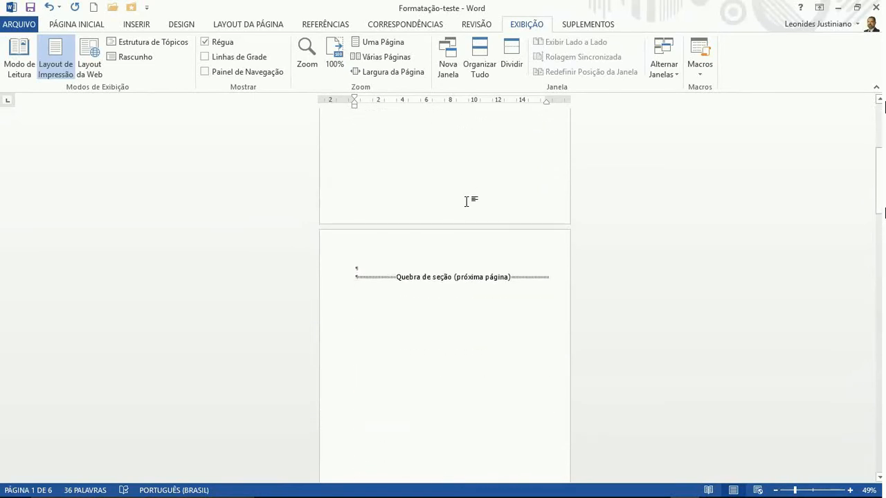
{"action": "left_click", "coordinate": [436, 265]}
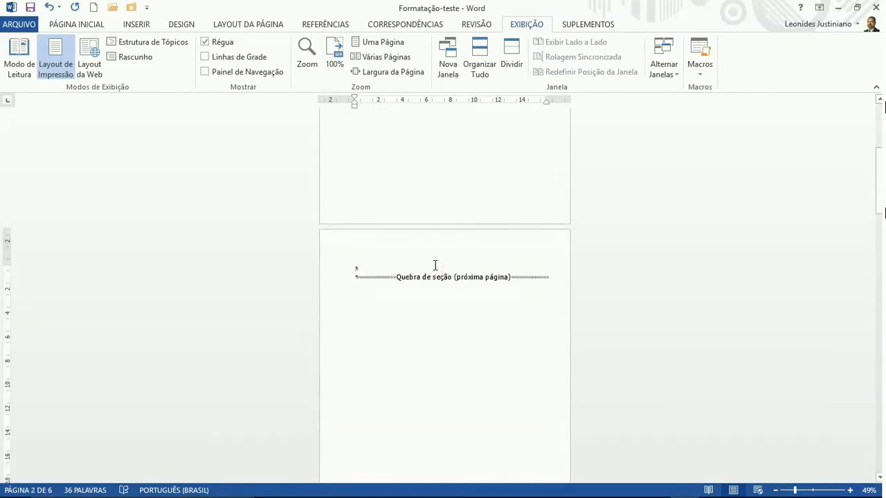
{"action": "key", "text": "Return"}
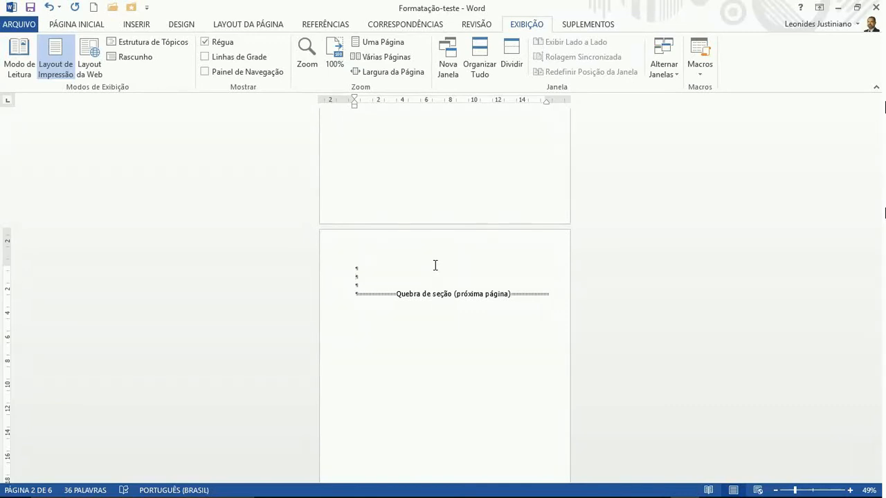
At 100% zoom, type '1 Apresentação geral' and '1.1 A importância da formatação do trabalho científico' on page 2
{"action": "type", "text": "s"}
{"action": "left_click", "coordinate": [335, 54]}
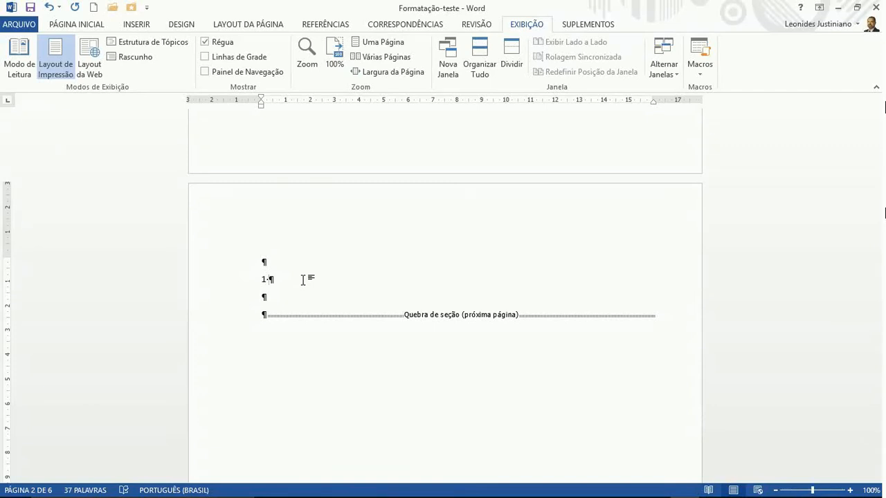
{"action": "type", "text": "aPRESENTAÇÃO geral"}
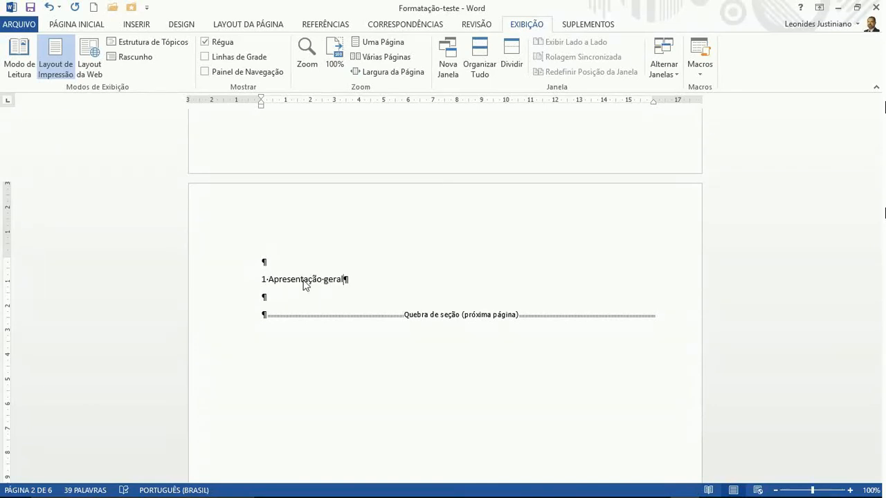
{"action": "key", "text": "Return"}
{"action": "key", "text": "Return"}
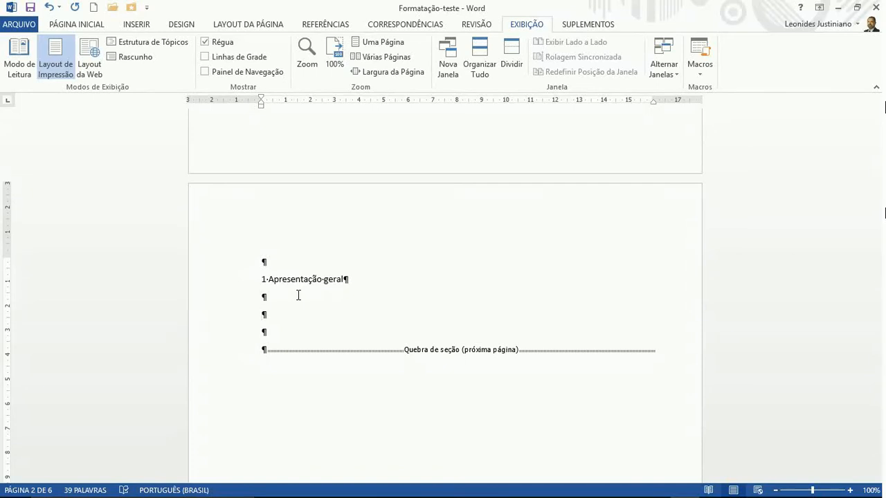
{"action": "scroll", "coordinate": [299, 295], "scroll_direction": "up", "scroll_amount": 10}
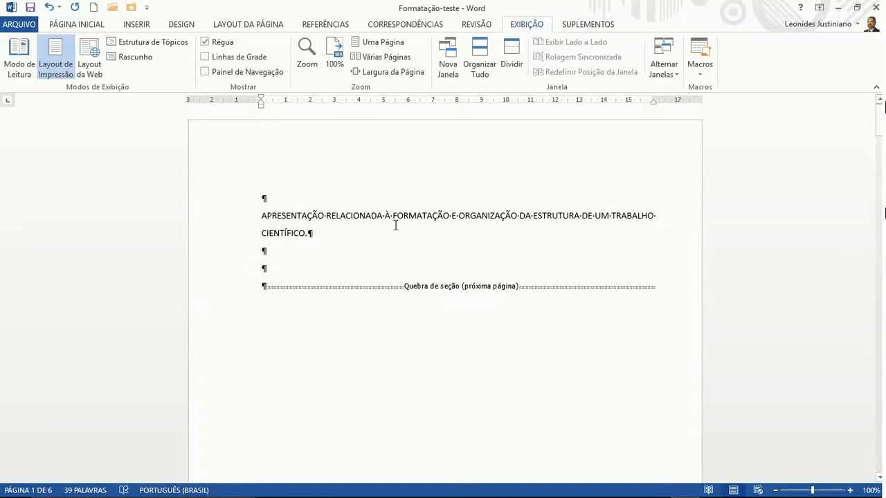
{"action": "scroll", "coordinate": [395, 224], "scroll_direction": "down", "scroll_amount": 10}
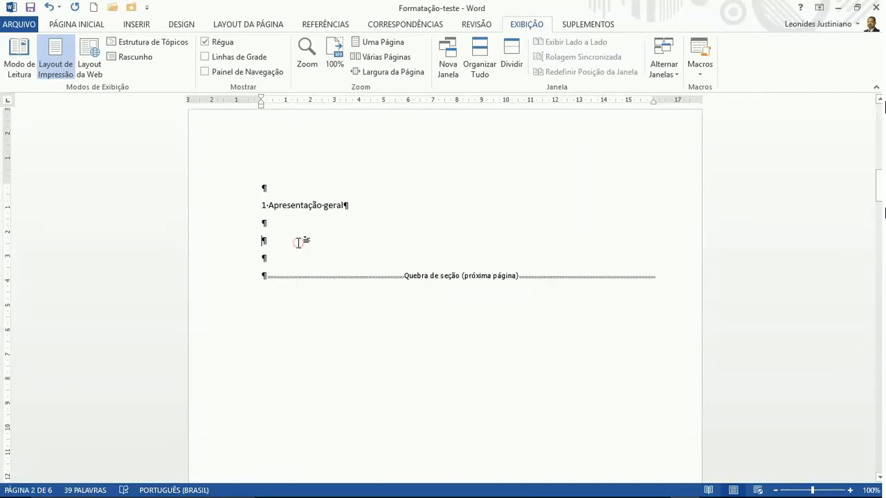
{"action": "type", "text": "1.1 "}
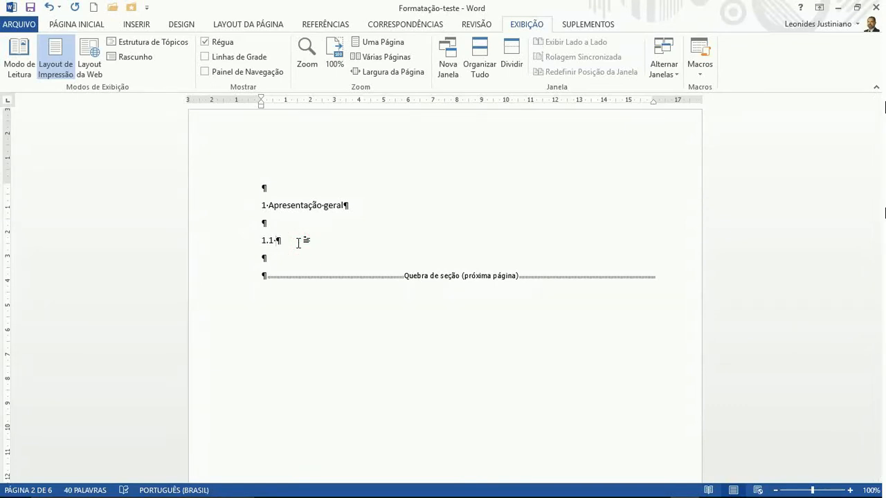
{"action": "type", "text": "A importância da format"}
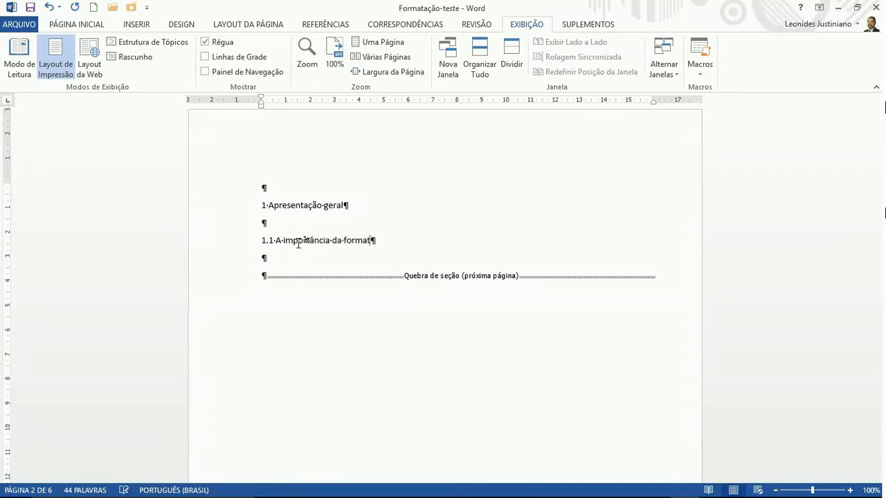
{"action": "type", "text": "ação do trabalho cient"}
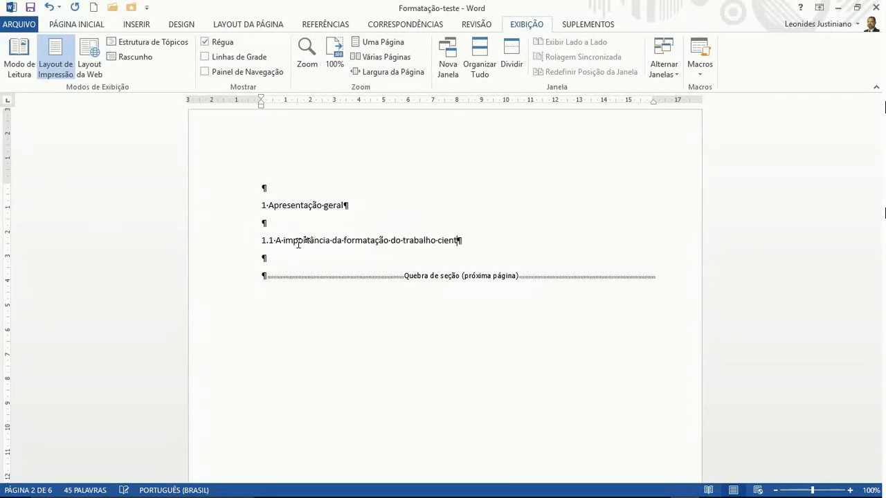
{"action": "type", "text": "ífico"}
{"action": "scroll", "coordinate": [300, 245], "scroll_direction": "down", "scroll_amount": 10}
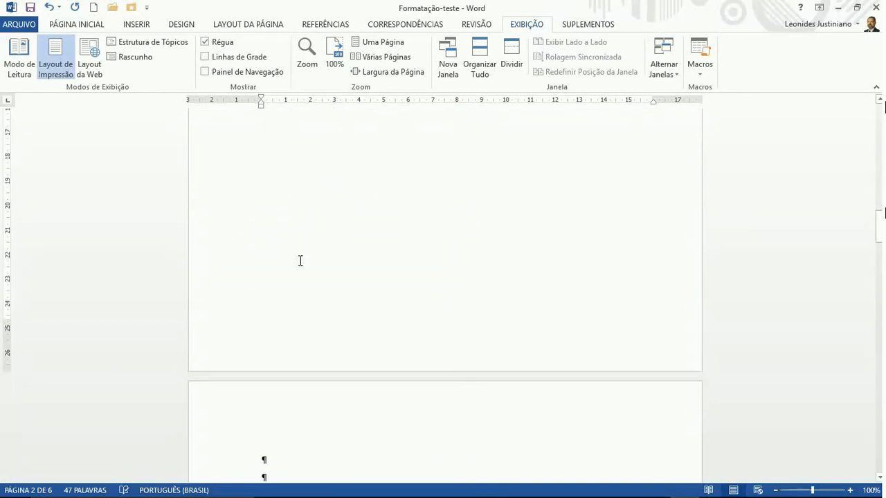
Type the chapter 2 heading '2.Normas gerais e específicas de formatação' at the top of page 3
{"action": "scroll", "coordinate": [297, 267], "scroll_direction": "down", "scroll_amount": 4}
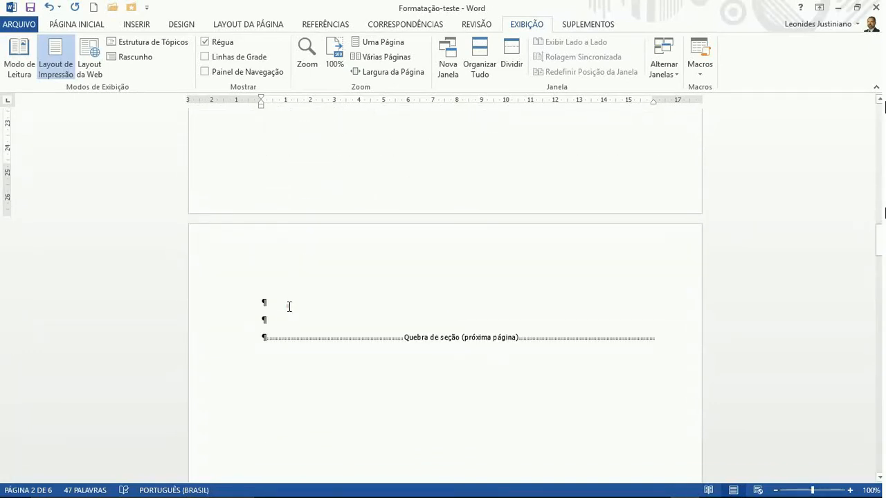
{"action": "left_click", "coordinate": [290, 307]}
{"action": "key", "text": "Return"}
{"action": "type", "text": "2"}
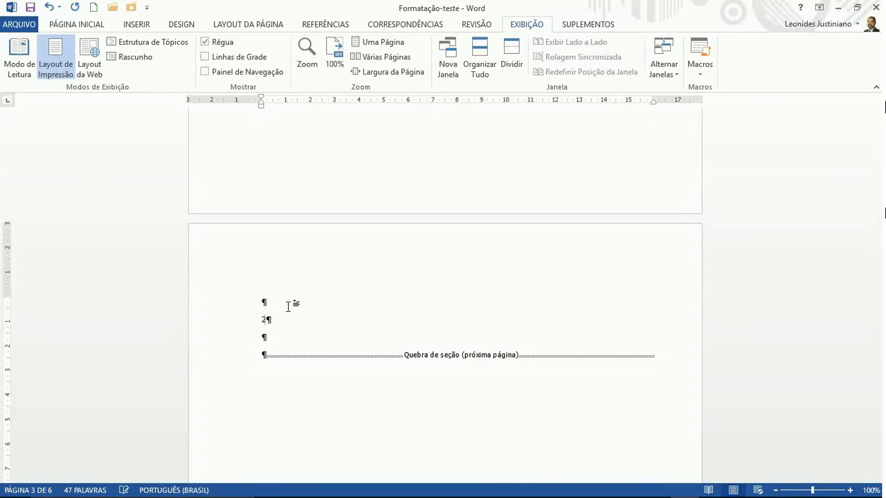
{"action": "type", "text": "."}
{"action": "type", "text": "Normas "}
{"action": "type", "text": "gerais e es"}
{"action": "type", "text": "pecíficas da"}
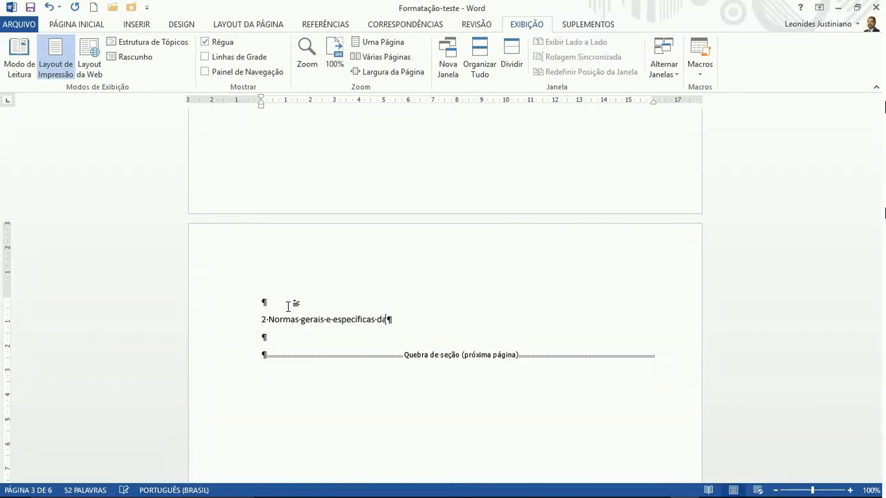
{"action": "key", "text": "BackSpace"}
{"action": "type", "text": "e formatação"}
{"action": "key", "text": "Return"}
{"action": "key", "text": "Return"}
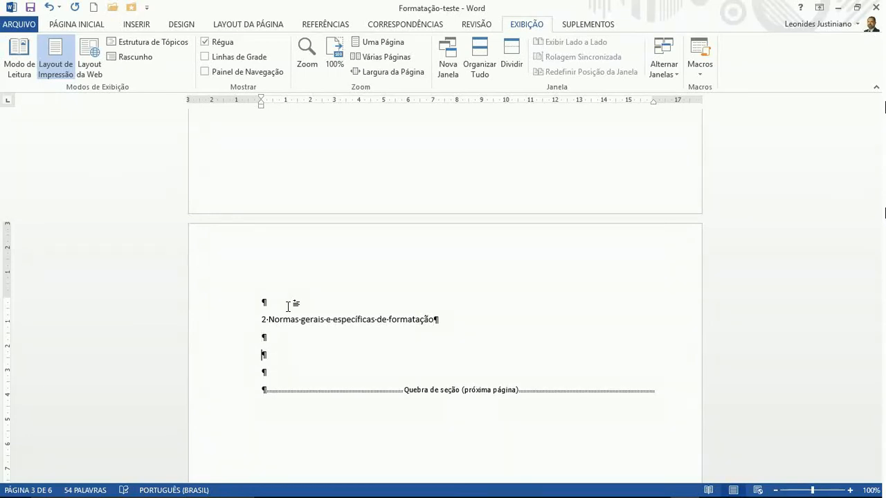
Add subheadings '2.1. Normas gerais', '2.1.1.Normas da ABNT' and '2.1.2 Normas da Faculdade'
{"action": "type", "text": "2.1. Normas gerais"}
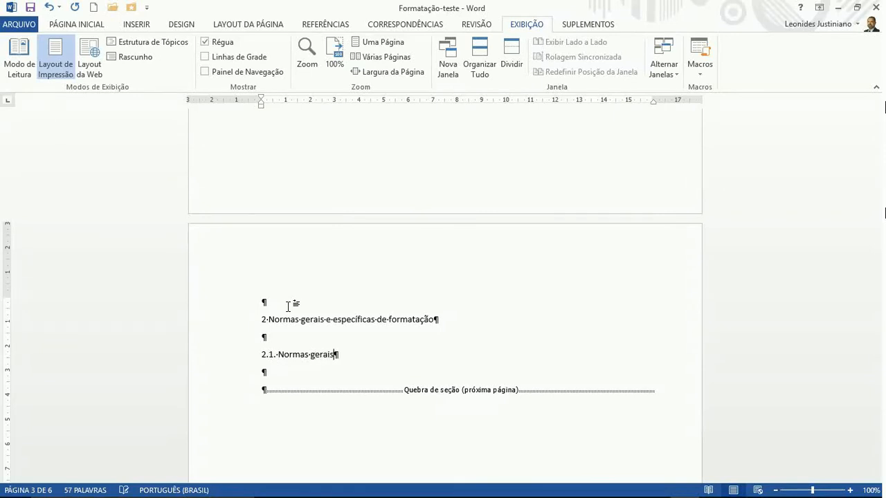
{"action": "key", "text": "Return"}
{"action": "key", "text": "Return"}
{"action": "type", "text": "2."}
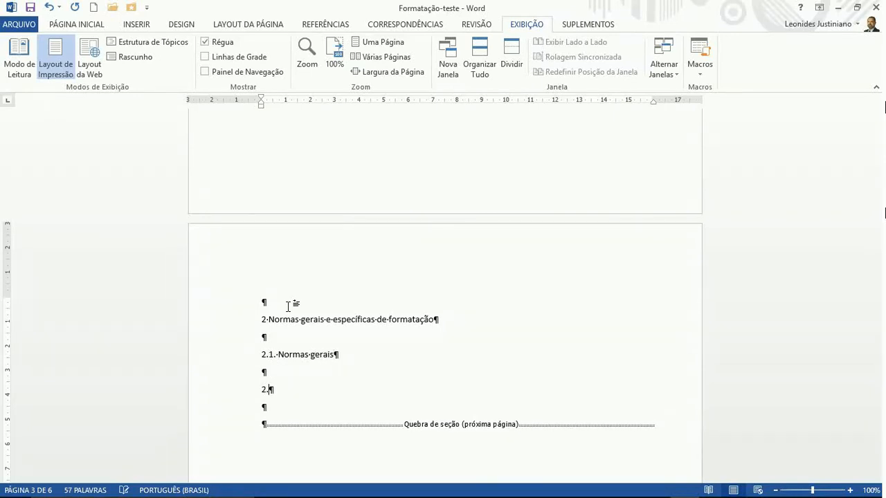
{"action": "type", "text": "1.1.1Normas da ABNT"}
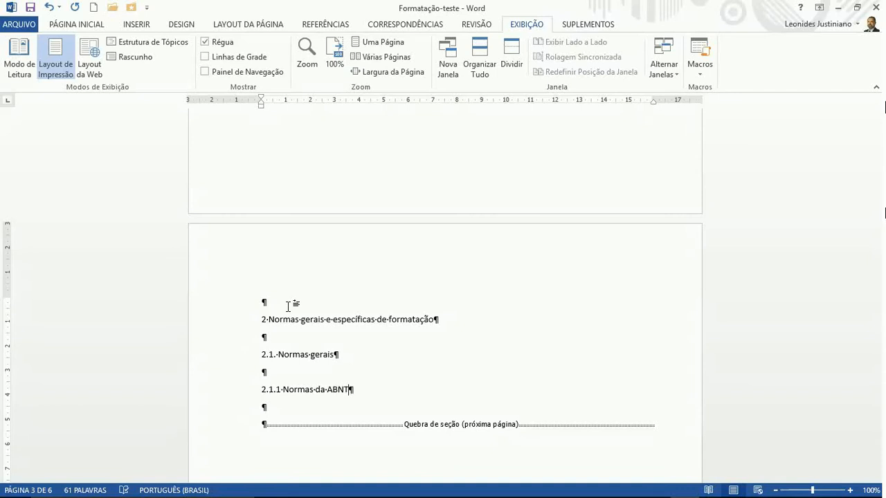
{"action": "key", "text": "Return"}
{"action": "key", "text": "Return"}
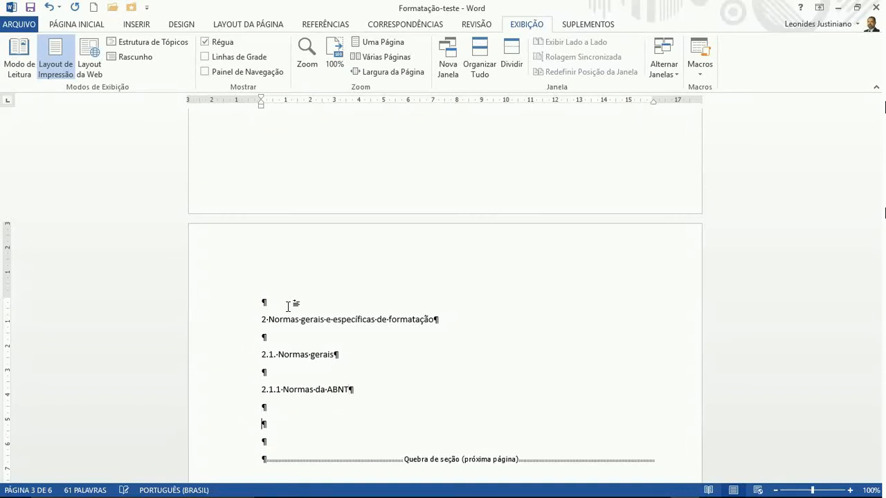
{"action": "type", "text": "2.1.2 Normas"}
{"action": "type", "text": "da Faculdade"}
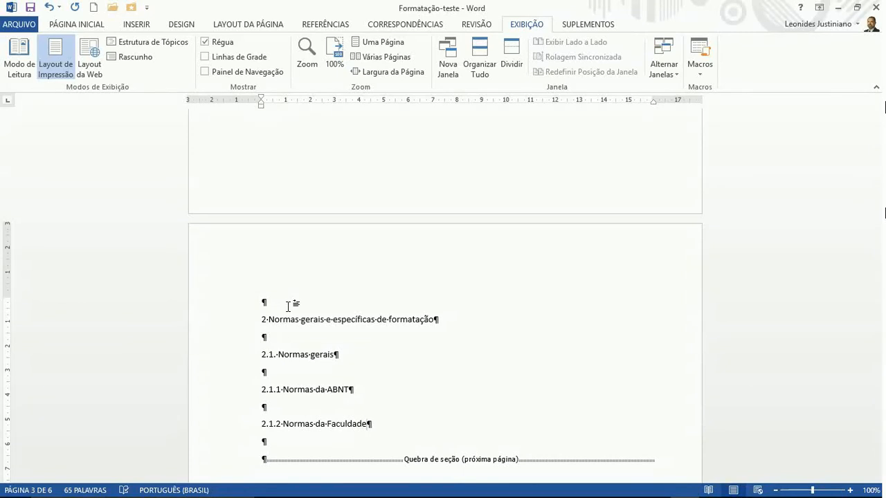
Type headings 2.1.2.1 Normas de trabalhos acadêmicos gerais, 2.1.2.2 (TCC) and 2.1.2.3 iniciação científica
{"action": "key", "text": "Return"}
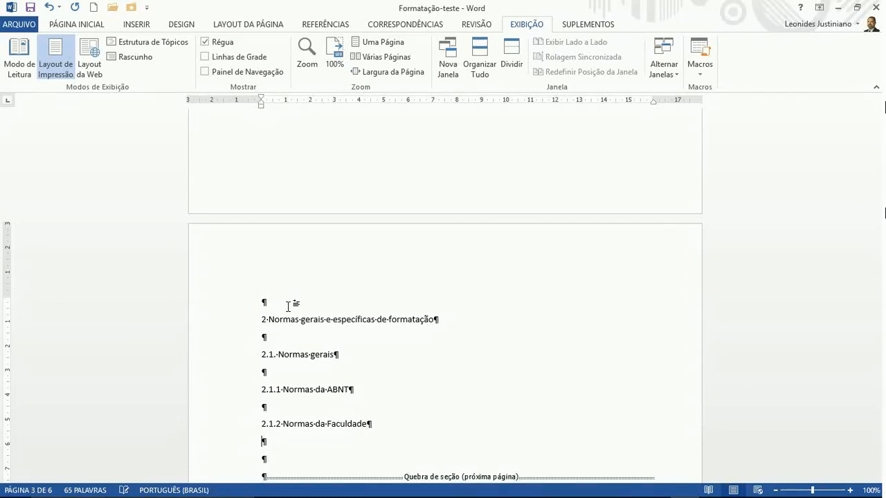
{"action": "key", "text": "Return"}
{"action": "type", "text": "2."}
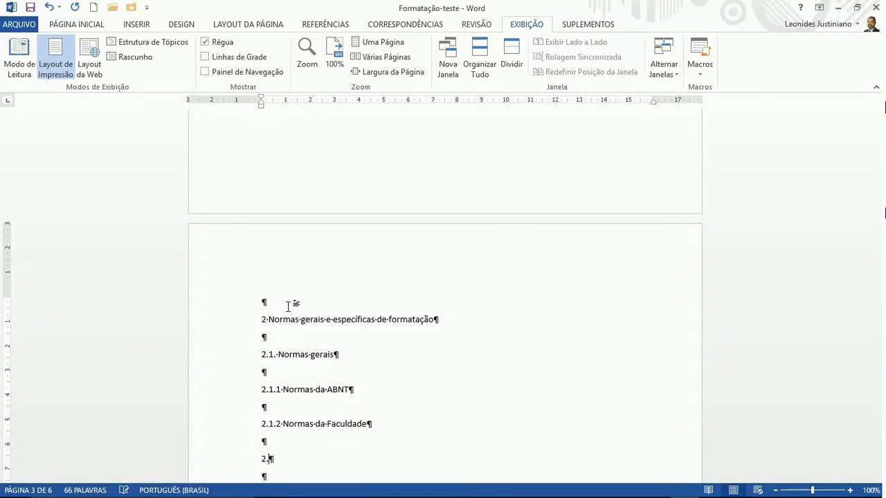
{"action": "type", "text": "1.2.1 Normas de "}
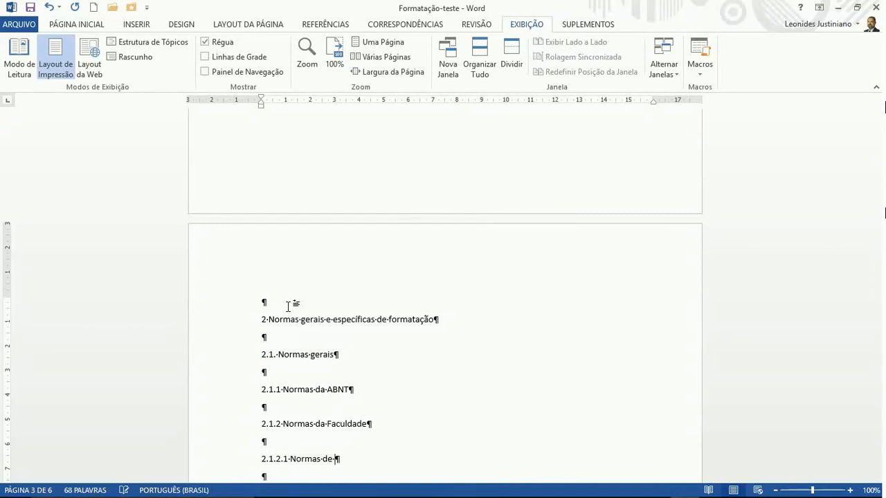
{"action": "type", "text": "trabalhos acadêmicos gerais"}
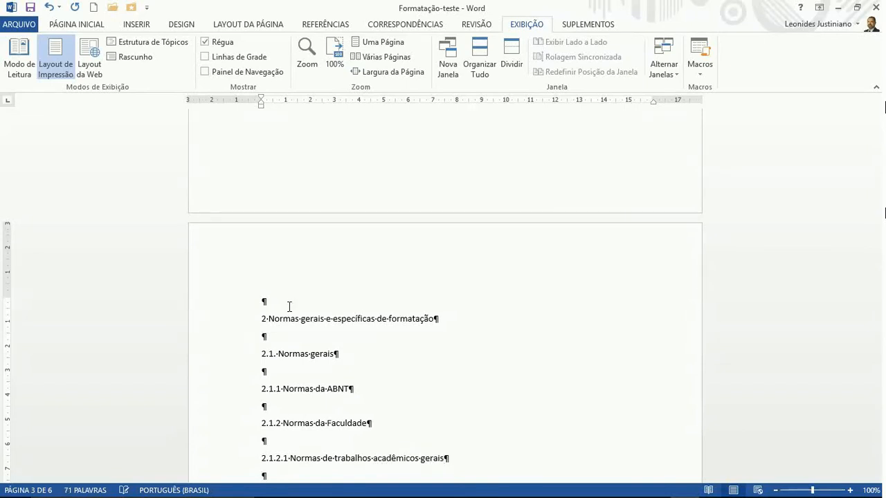
{"action": "key", "text": "Return"}
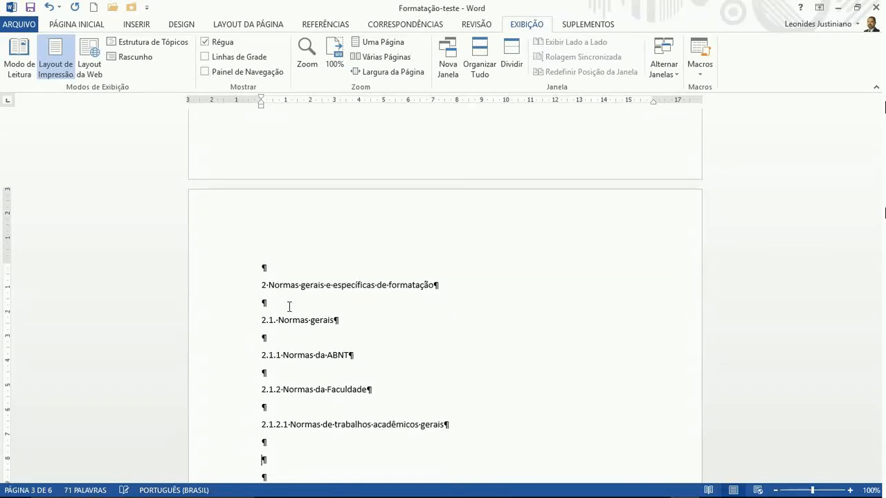
{"action": "type", "text": "2.1.2.2 Normas de trabalh"}
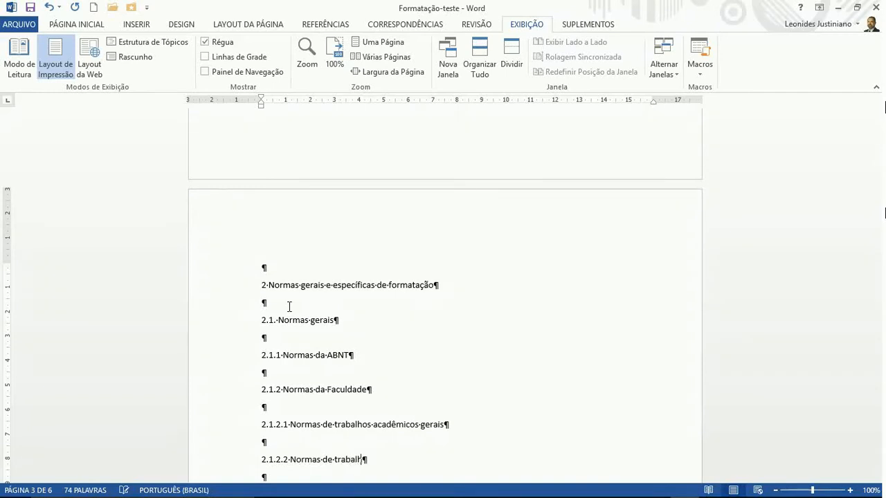
{"action": "type", "text": "os de conclusão de curso 9"}
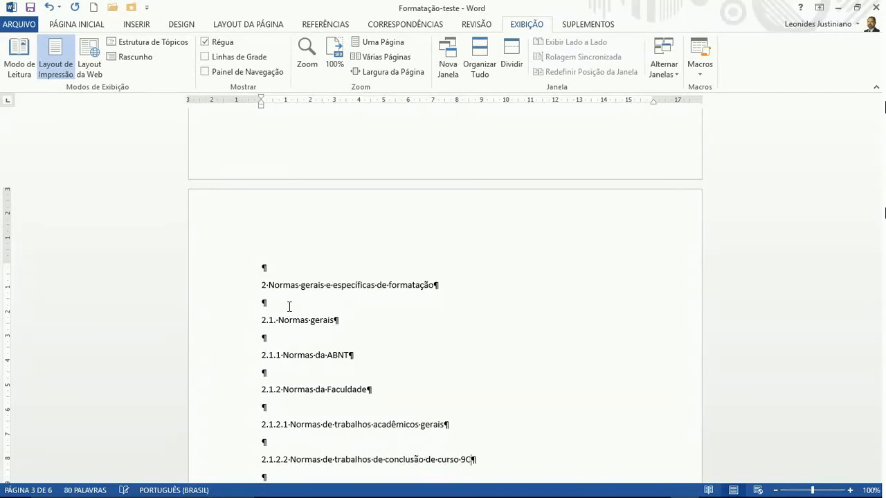
{"action": "key", "text": "BackSpace"}
{"action": "type", "text": "(TCC"}
{"action": "key", "text": "Return"}
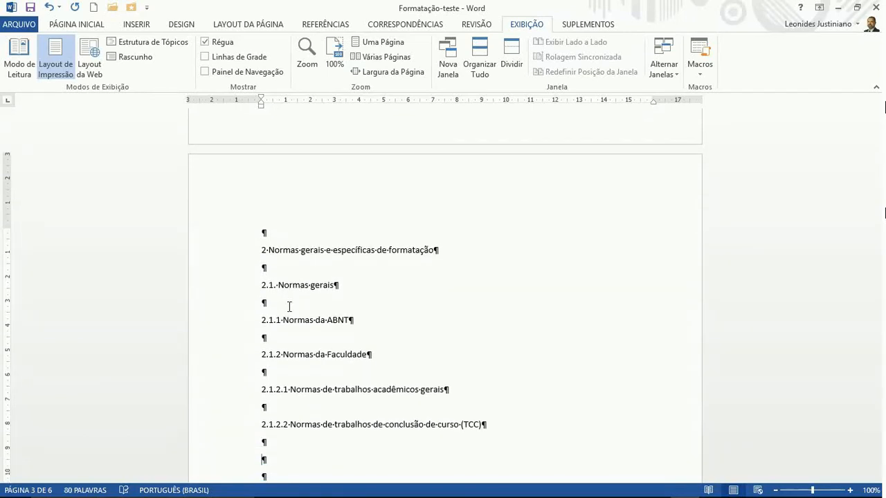
{"action": "type", "text": "2.1.2.3 Normas de trab"}
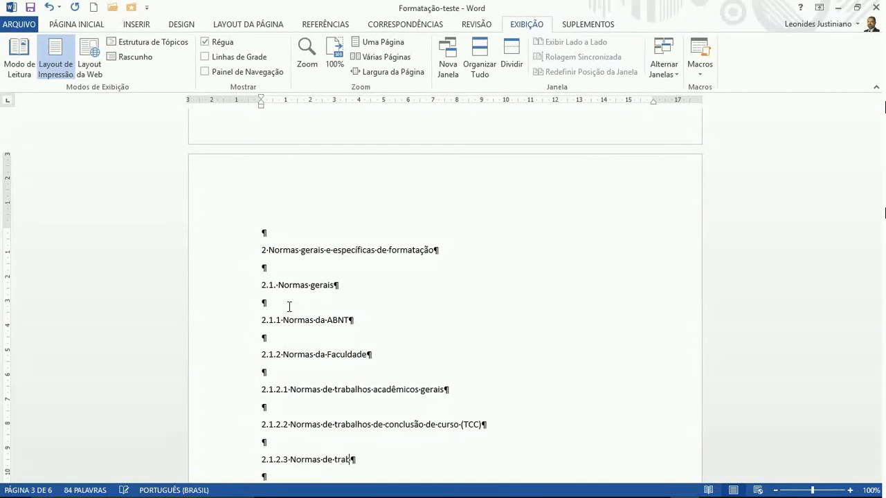
{"action": "type", "text": "alhos de iniciação cient"}
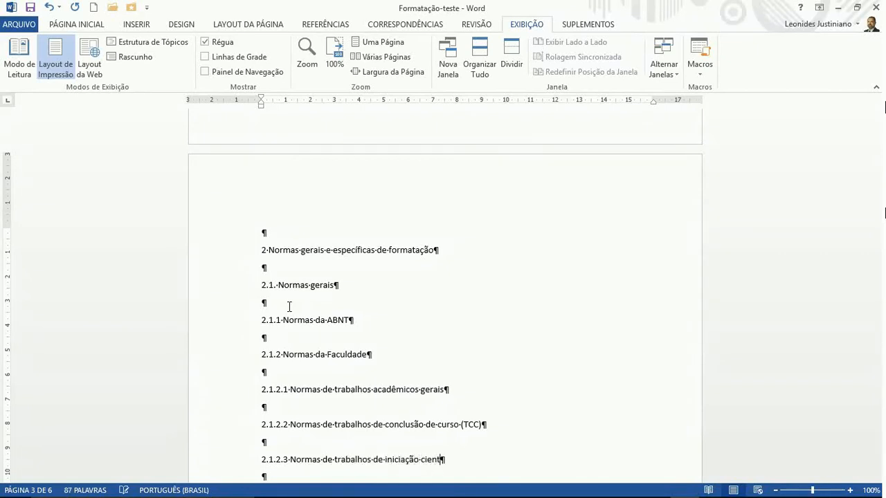
{"action": "type", "text": "ífica"}
{"action": "scroll", "coordinate": [289, 307], "scroll_direction": "down", "scroll_amount": 15}
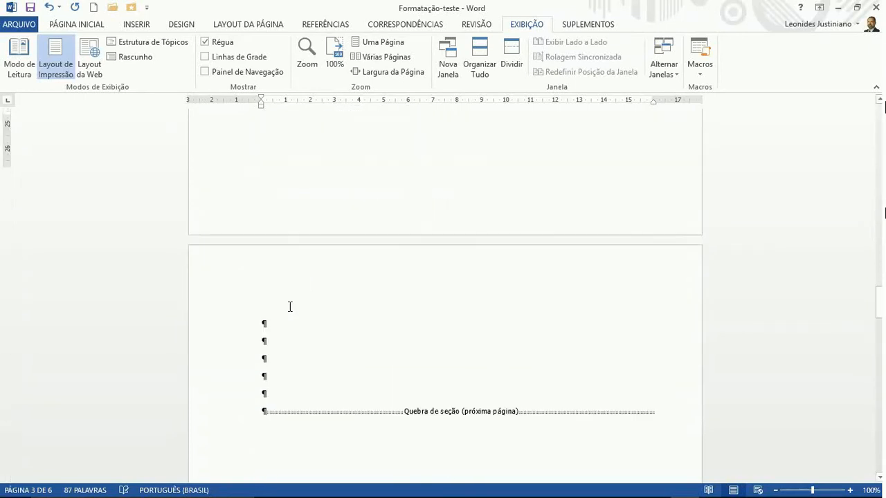
{"action": "scroll", "coordinate": [289, 301], "scroll_direction": "down", "scroll_amount": 2}
On page 4, type '3. Elementos de formatação', '3.1 Recursos comuns' and '3.2 Recursos digitais' with spacing
{"action": "left_click", "coordinate": [280, 268]}
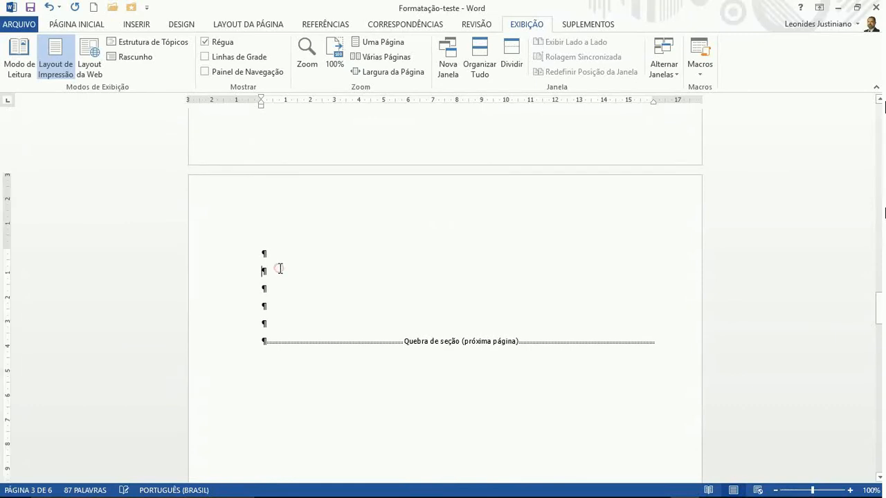
{"action": "type", "text": "3."}
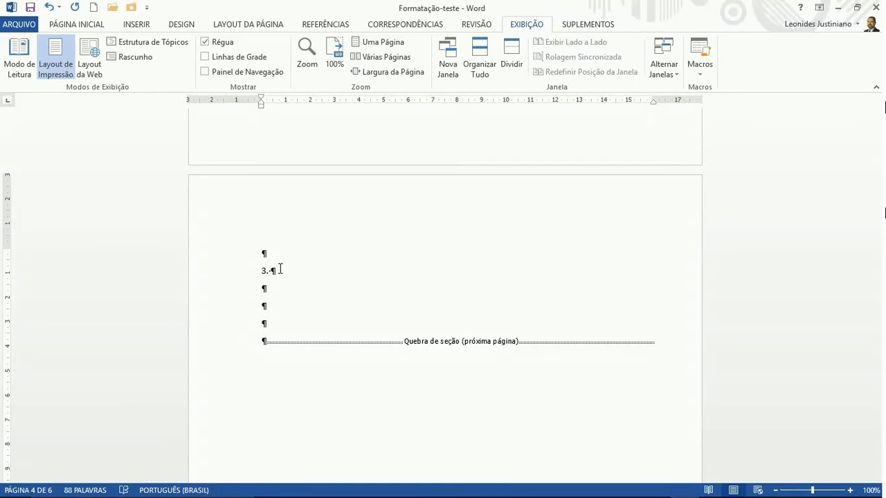
{"action": "type", "text": " Elementos de formaç"}
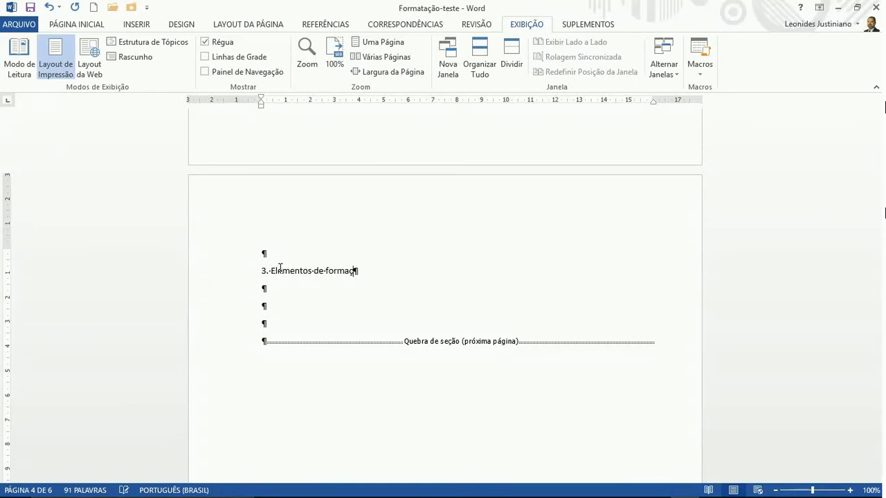
{"action": "type", "text": "ãção"}
{"action": "key", "text": "Return"}
{"action": "key", "text": "Return"}
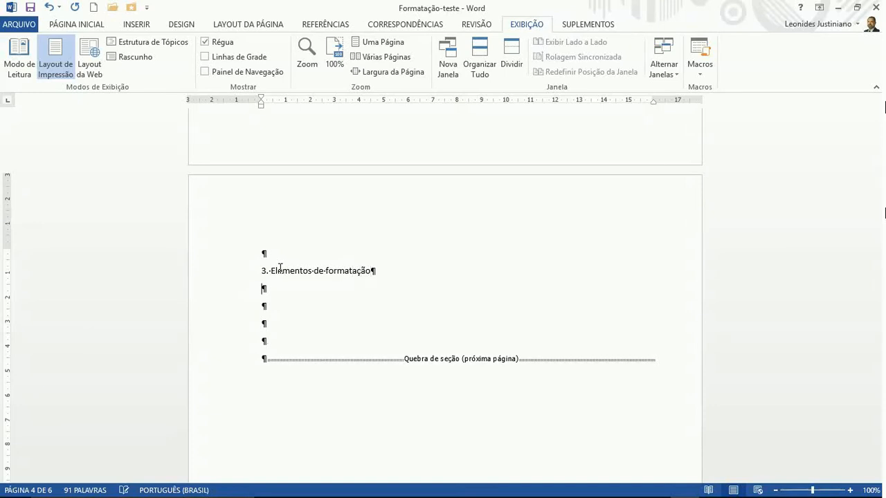
{"action": "type", "text": "3.1"}
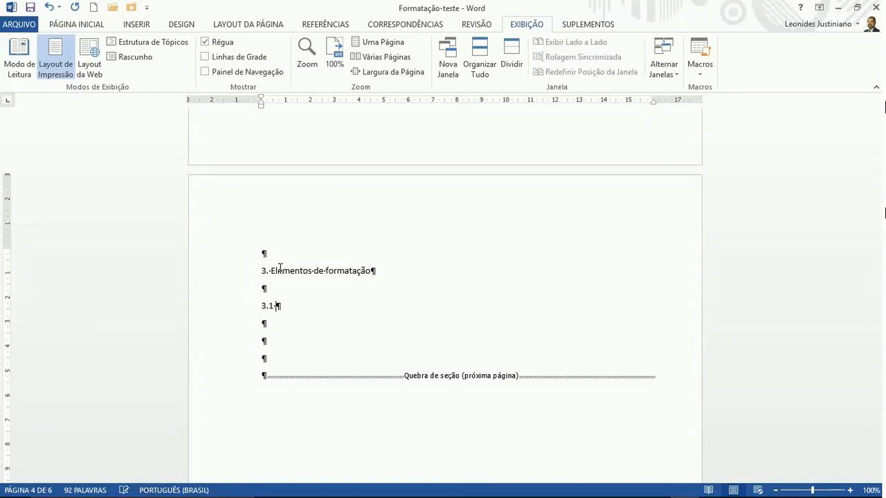
{"action": "type", "text": " Recursos comuns"}
{"action": "key", "text": "Return"}
{"action": "key", "text": "Return"}
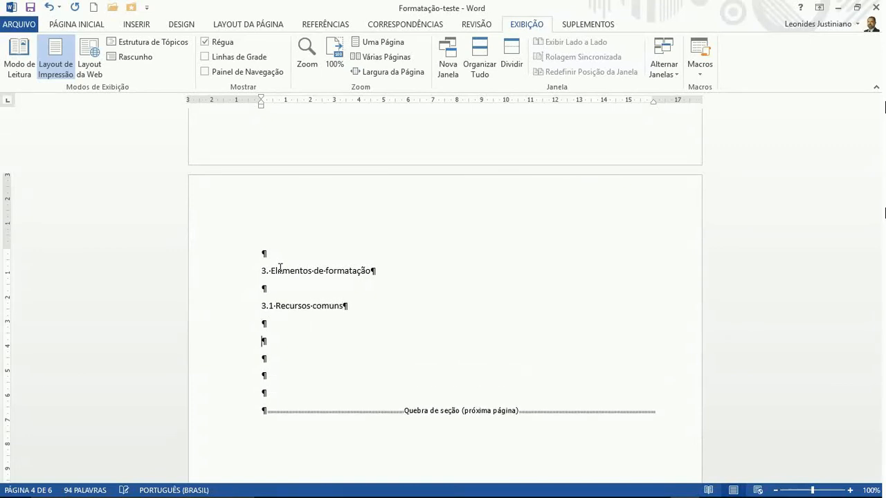
{"action": "type", "text": "3.2 Recursos digitais"}
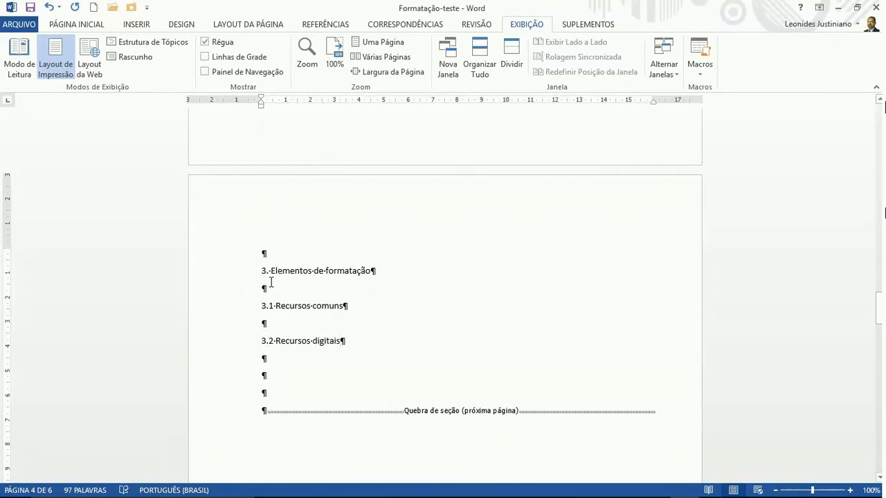
{"action": "key", "text": "Return"}
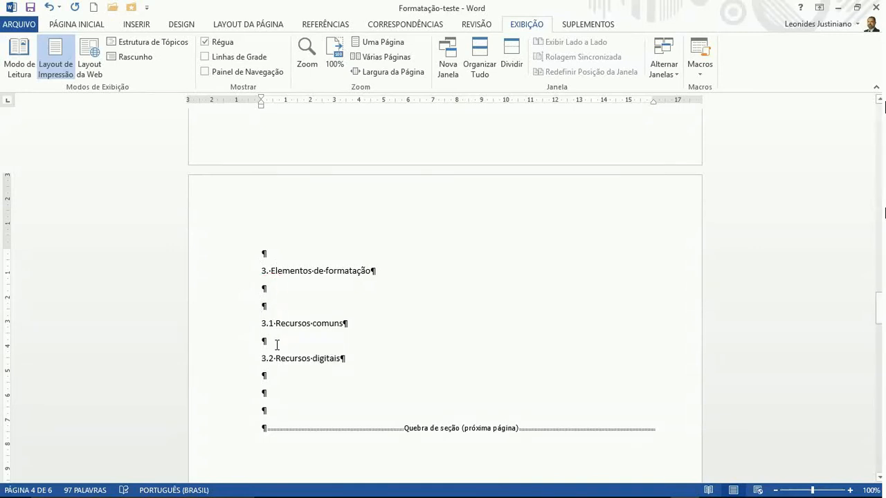
{"action": "left_click", "coordinate": [276, 344]}
{"action": "key", "text": "Return"}
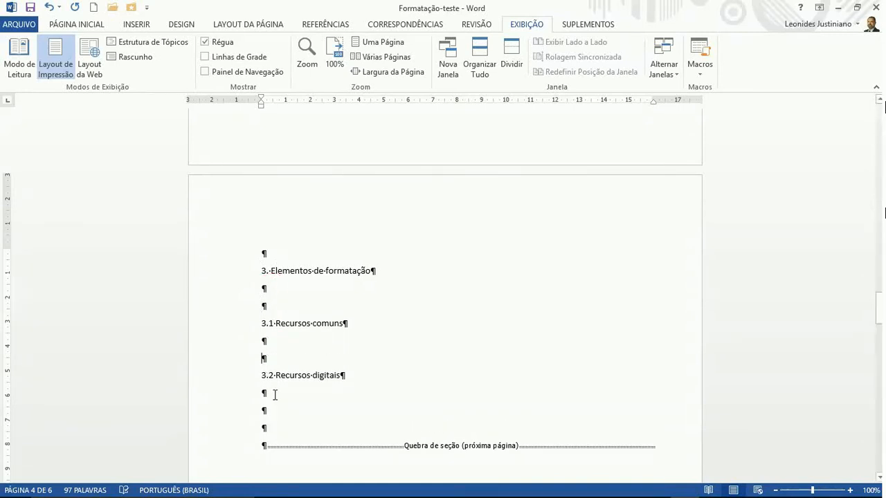
{"action": "scroll", "coordinate": [273, 389], "scroll_direction": "down", "scroll_amount": 10}
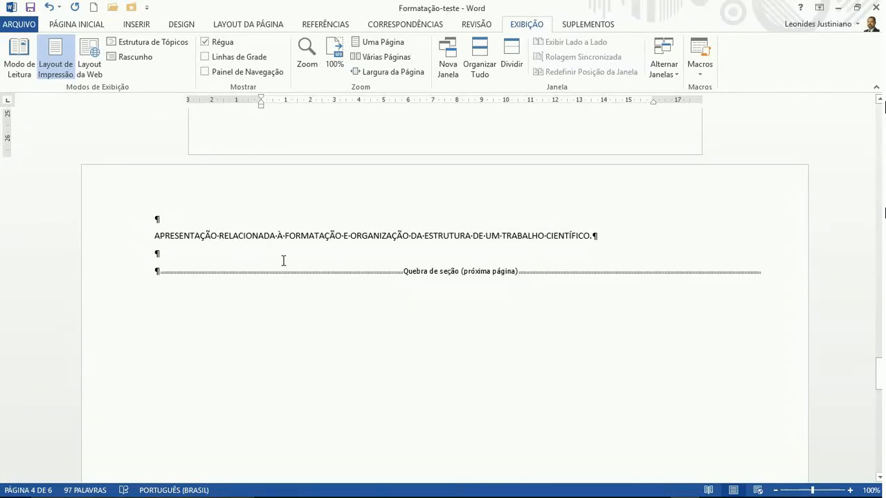
Number the landscape page's APRESENTAÇÃO heading as 4
{"action": "scroll", "coordinate": [283, 260], "scroll_direction": "down", "scroll_amount": 10}
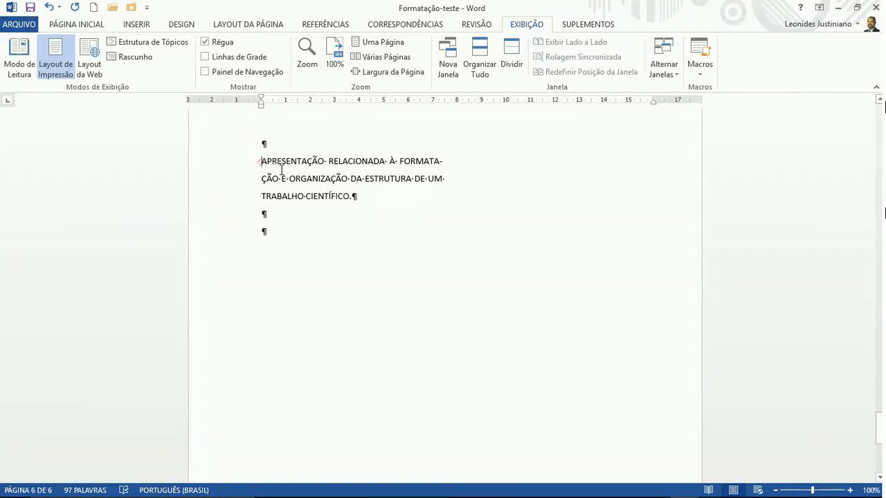
{"action": "left_click_drag", "start_coordinate": [262, 163], "coordinate": [344, 197]}
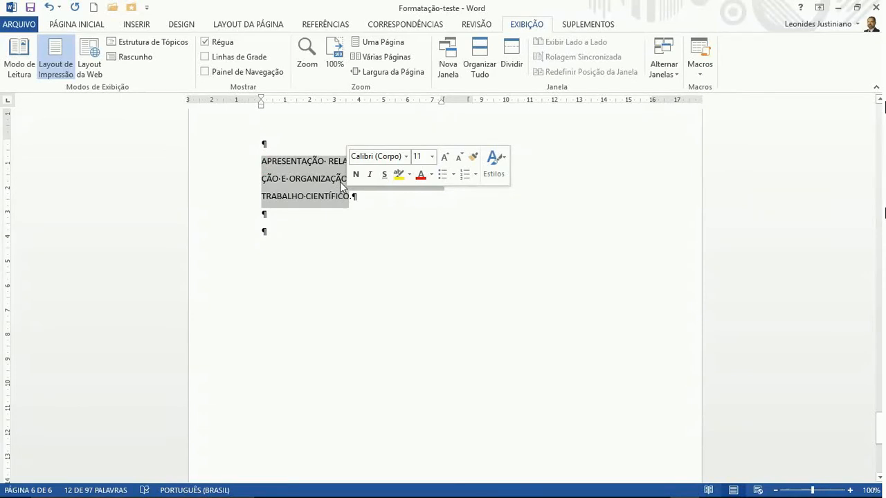
{"action": "scroll", "coordinate": [340, 181], "scroll_direction": "up", "scroll_amount": 12}
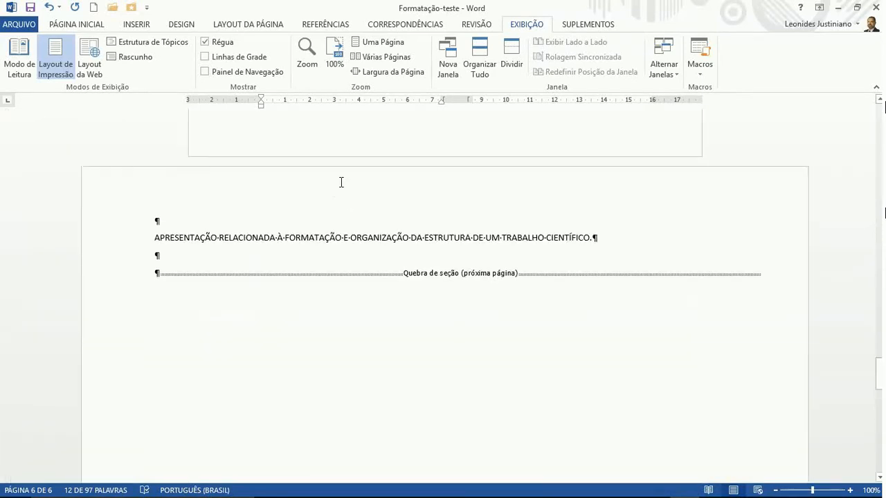
{"action": "scroll", "coordinate": [310, 266], "scroll_direction": "up", "scroll_amount": 11}
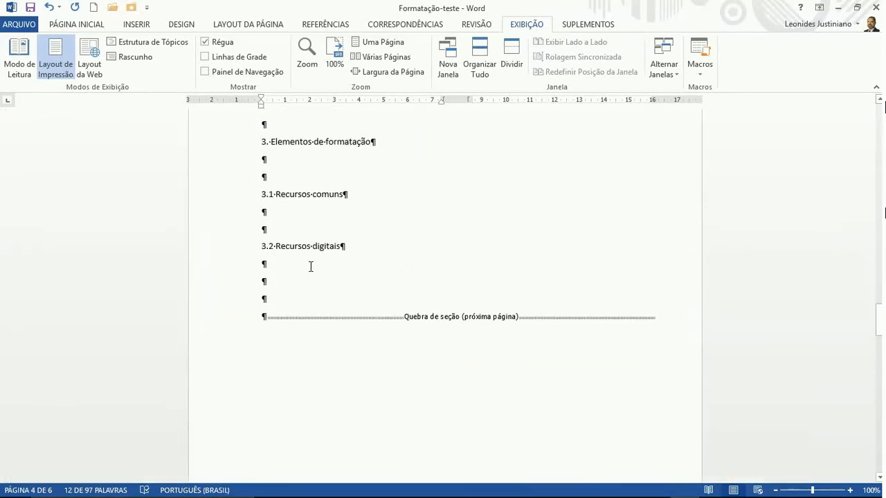
{"action": "scroll", "coordinate": [311, 269], "scroll_direction": "down", "scroll_amount": 15}
{"action": "scroll", "coordinate": [323, 282], "scroll_direction": "down", "scroll_amount": 1}
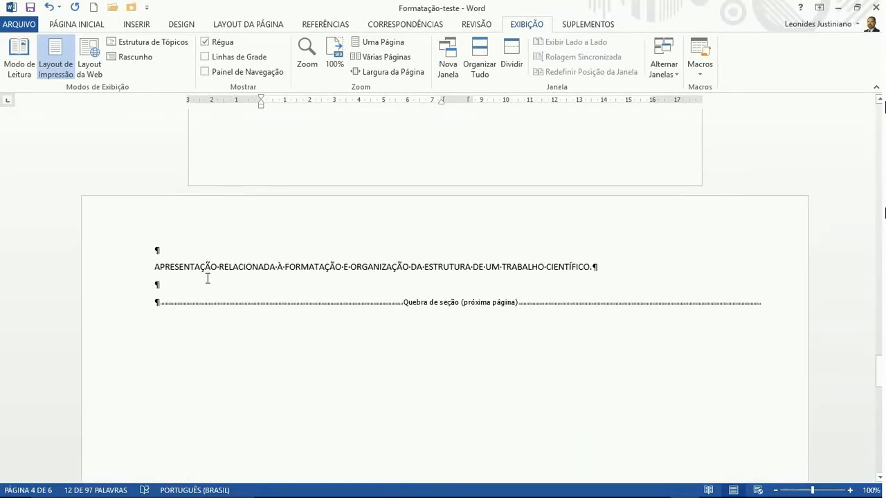
{"action": "left_click", "coordinate": [148, 269]}
{"action": "type", "text": "4"}
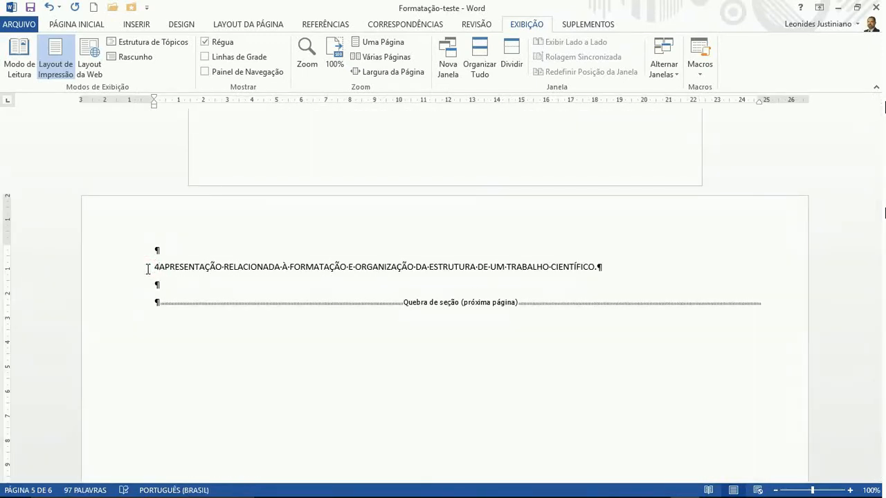
Replace the next page's heading with '5 Conclusão' followed by blank lines
{"action": "scroll", "coordinate": [180, 294], "scroll_direction": "down", "scroll_amount": 12}
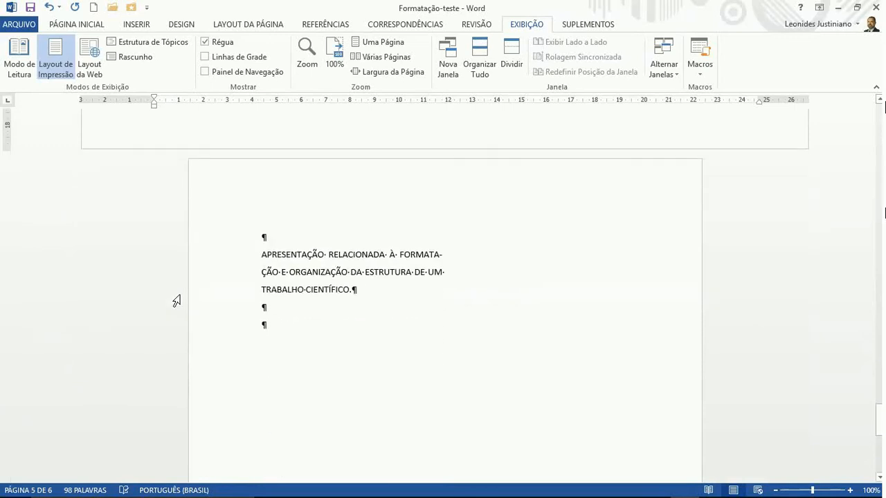
{"action": "left_click_drag", "start_coordinate": [265, 255], "coordinate": [352, 290]}
{"action": "type", "text": "5"}
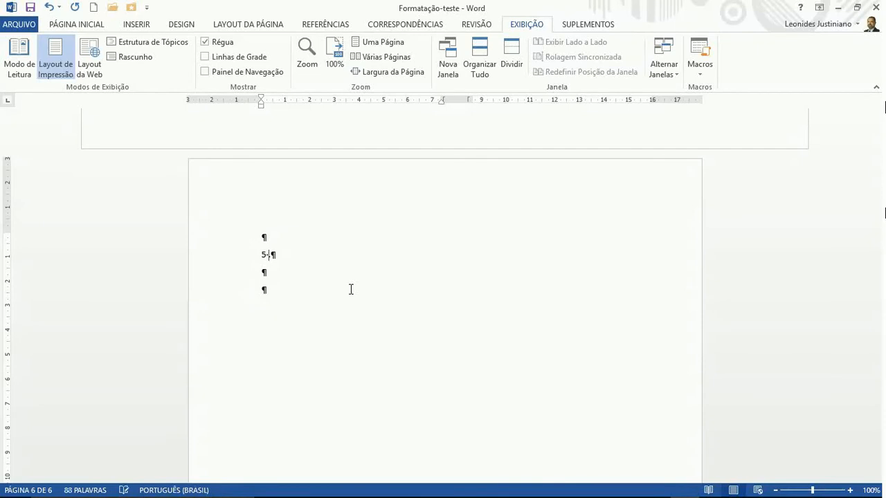
{"action": "type", "text": " Conclusão"}
{"action": "key", "text": "Return"}
{"action": "key", "text": "Return"}
{"action": "key", "text": "Return"}
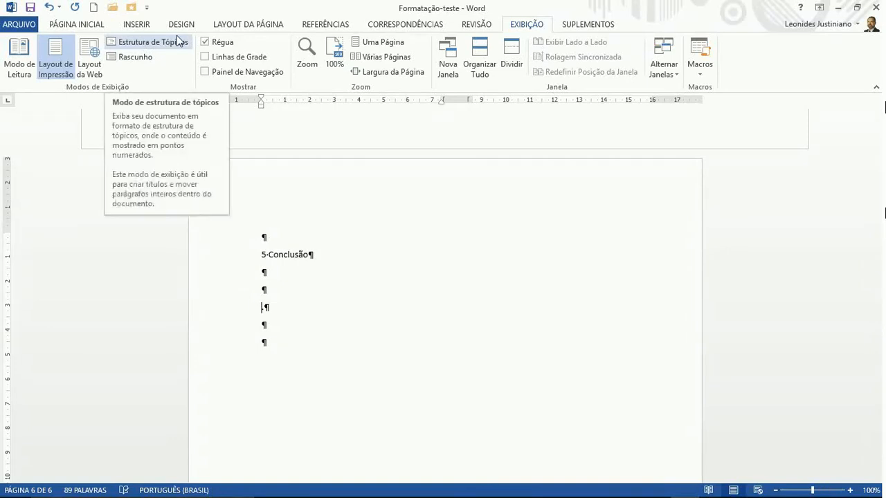
Insert a Próxima Página section break and set the new section to one column
{"action": "left_click", "coordinate": [221, 26]}
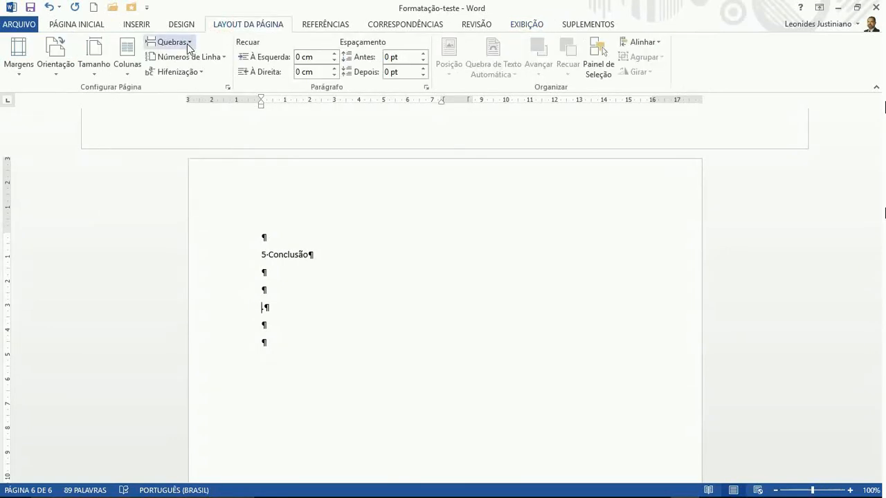
{"action": "left_click", "coordinate": [187, 43]}
{"action": "left_click", "coordinate": [164, 221]}
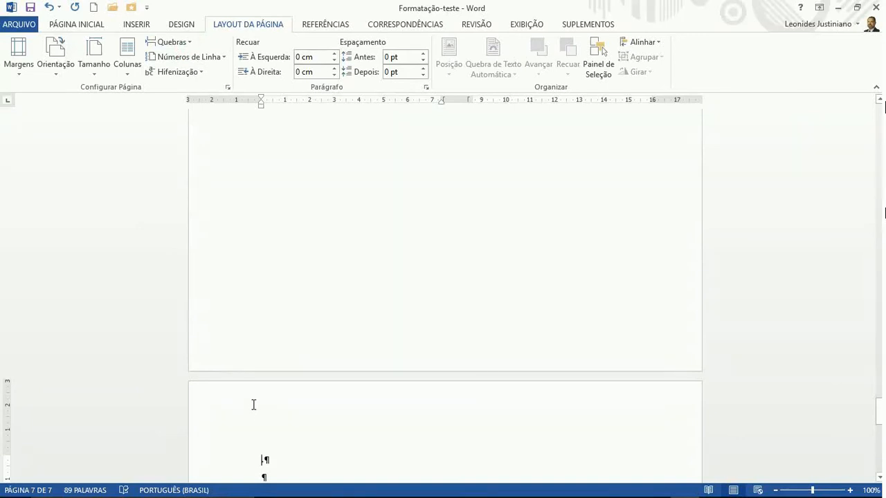
{"action": "key", "text": "BackSpace"}
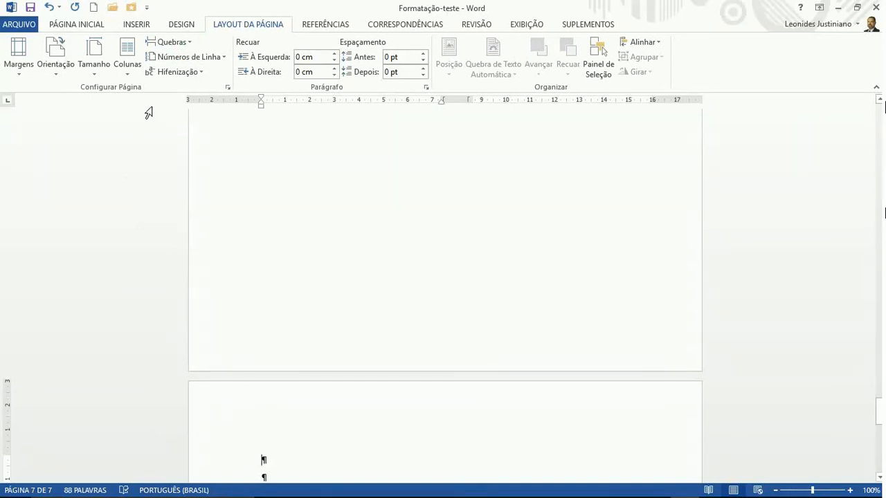
{"action": "left_click", "coordinate": [127, 54]}
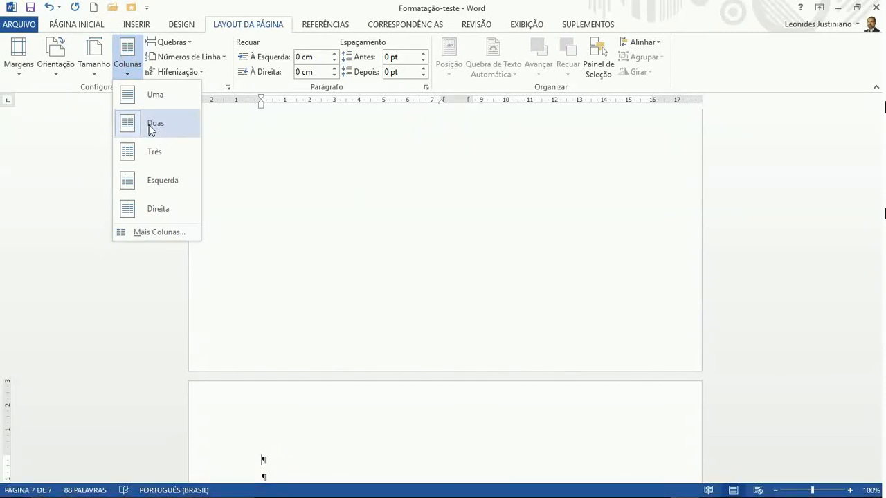
{"action": "left_click", "coordinate": [126, 100]}
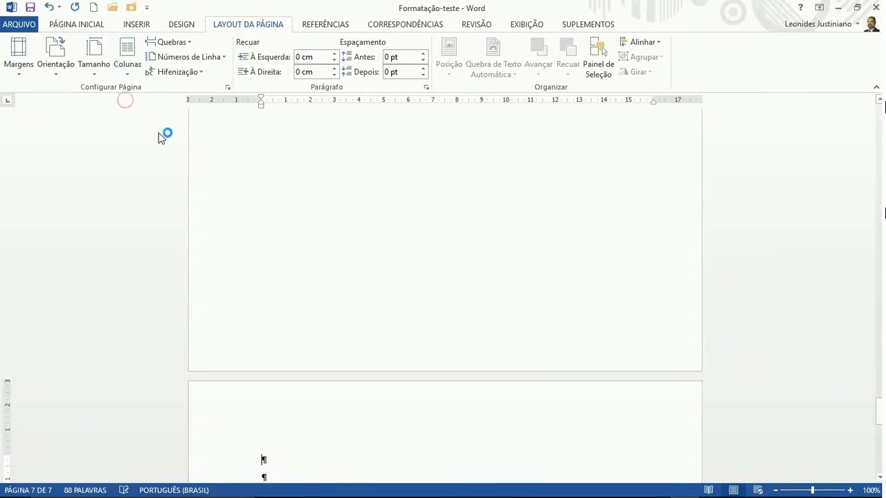
Type the heading '6 REFERÊNCIAS' on the new last page
{"action": "scroll", "coordinate": [336, 457], "scroll_direction": "down", "scroll_amount": 2}
{"action": "scroll", "coordinate": [336, 452], "scroll_direction": "up", "scroll_amount": 20}
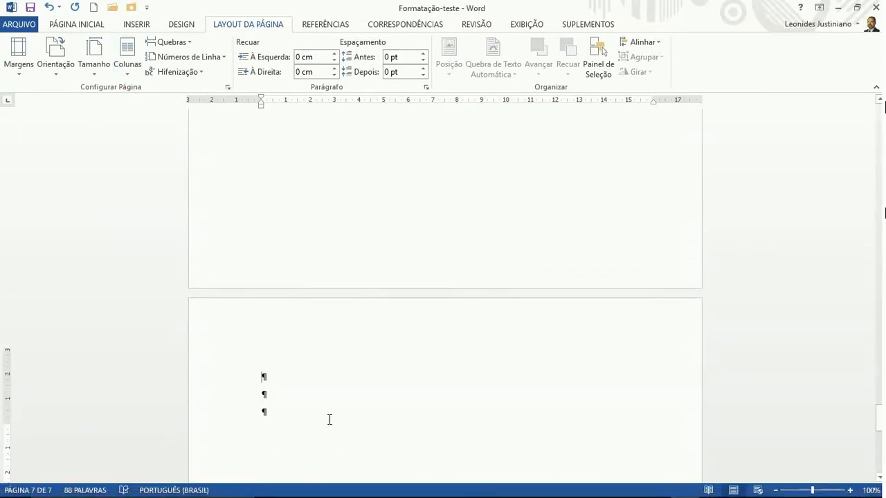
{"action": "scroll", "coordinate": [330, 419], "scroll_direction": "down", "scroll_amount": 4}
{"action": "scroll", "coordinate": [329, 419], "scroll_direction": "down", "scroll_amount": 12}
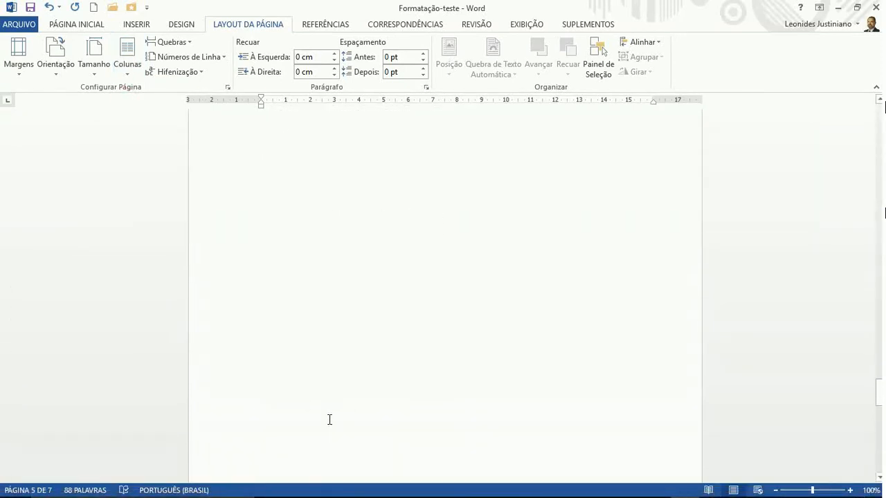
{"action": "type", "text": "6"}
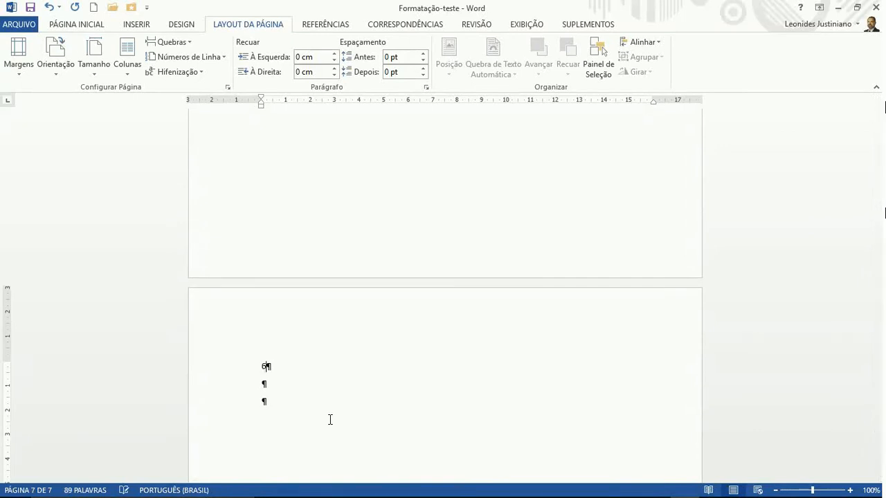
{"action": "type", "text": " REFERÊNCIAS"}
{"action": "scroll", "coordinate": [330, 420], "scroll_direction": "up", "scroll_amount": 15}
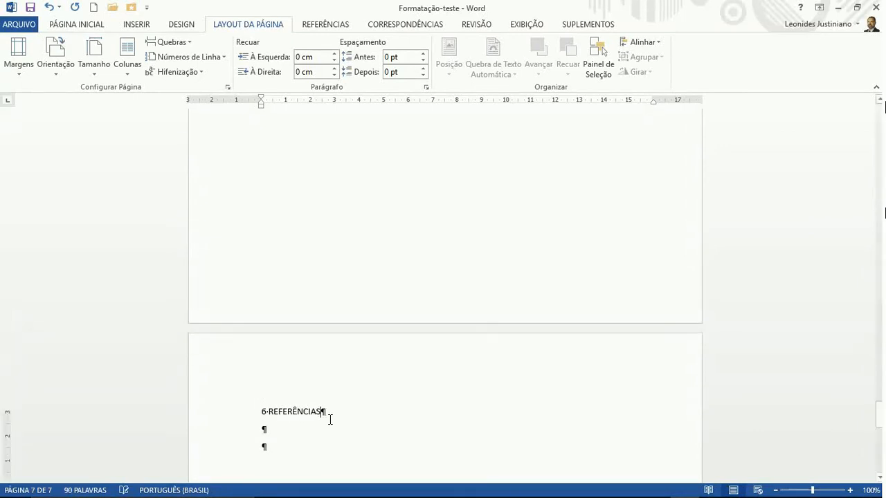
{"action": "scroll", "coordinate": [329, 419], "scroll_direction": "up", "scroll_amount": 20}
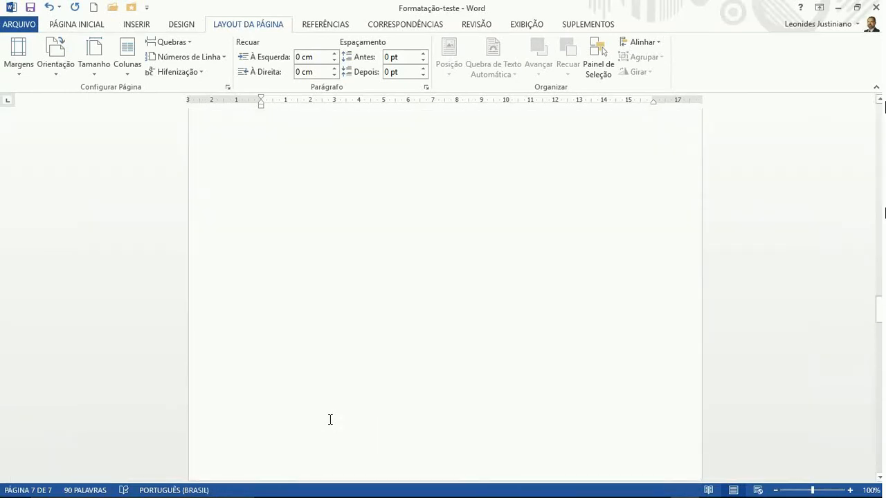
{"action": "scroll", "coordinate": [331, 420], "scroll_direction": "down", "scroll_amount": 20}
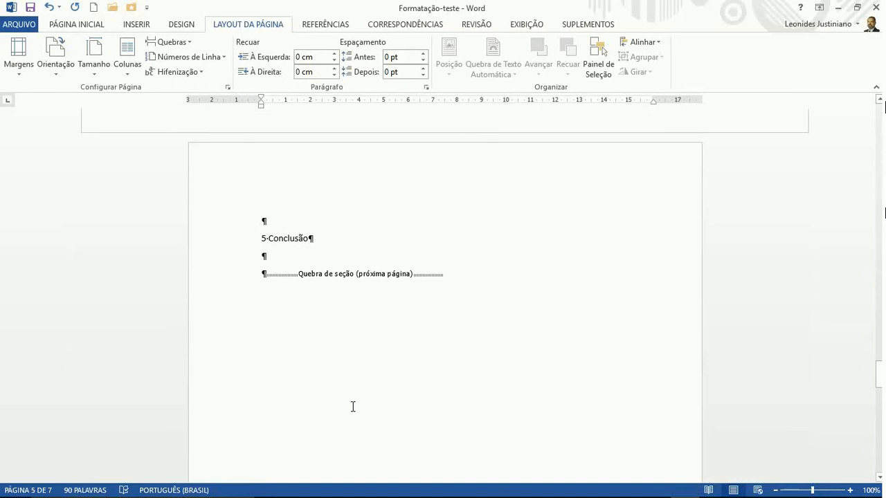
Retype the chapter 5 heading word as 'CONCLUSÃO'
{"action": "scroll", "coordinate": [353, 407], "scroll_direction": "down", "scroll_amount": 3}
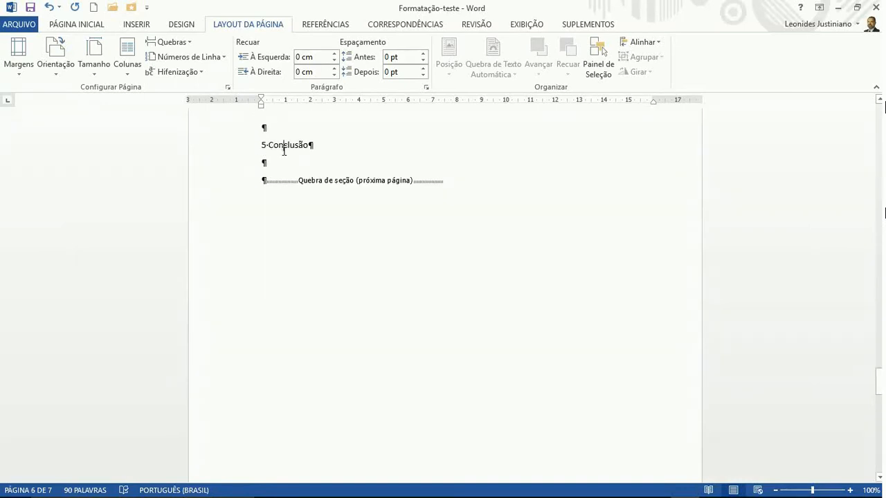
{"action": "double_click", "coordinate": [284, 150]}
{"action": "type", "text": "con"}
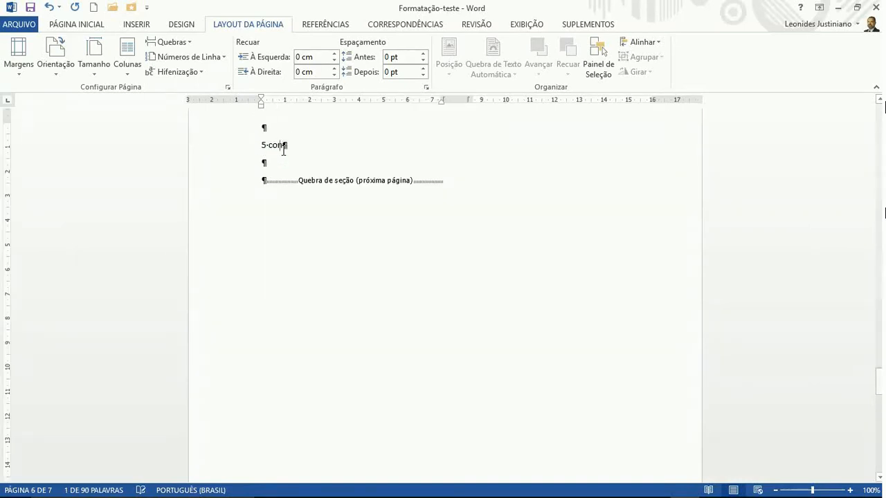
{"action": "type", "text": "c"}
{"action": "key", "text": "BackSpace"}
{"action": "key", "text": "BackSpace"}
{"action": "key", "text": "BackSpace"}
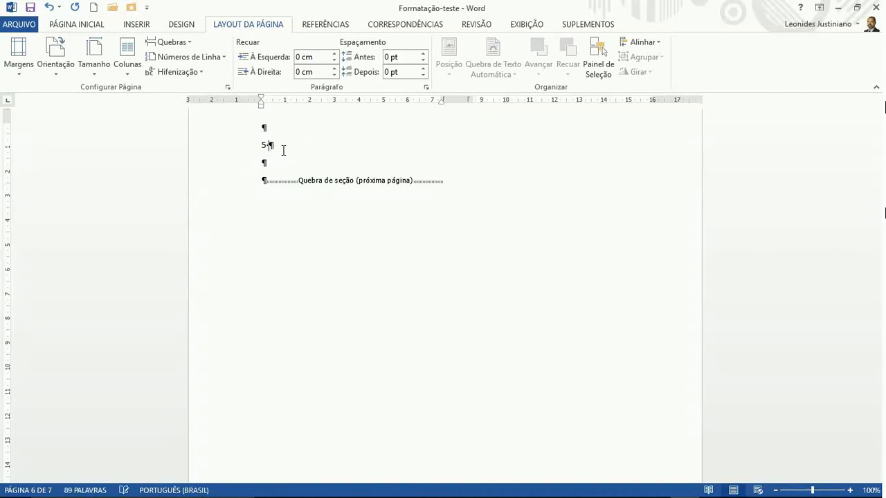
{"action": "type", "text": "CONCLUSÃO"}
On Página Inicial, select the whole APRESENTAÇÃO title paragraph on page 1
{"action": "scroll", "coordinate": [283, 151], "scroll_direction": "up", "scroll_amount": 14}
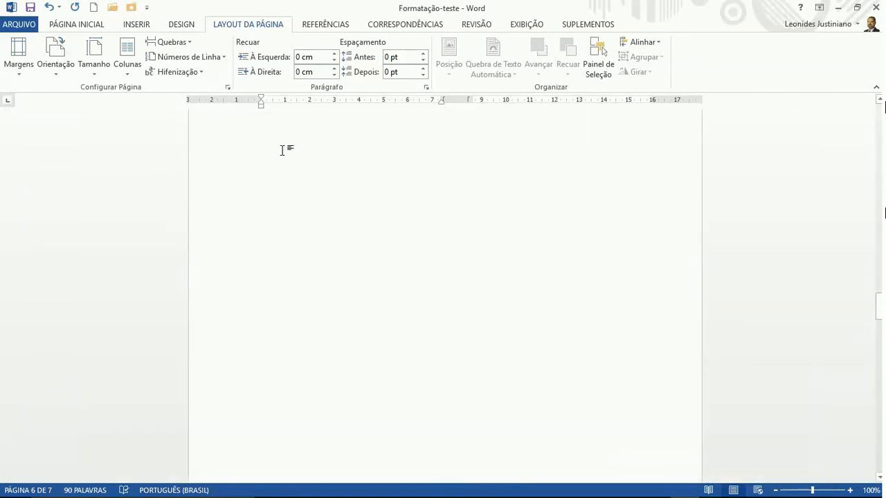
{"action": "scroll", "coordinate": [283, 150], "scroll_direction": "up", "scroll_amount": 10}
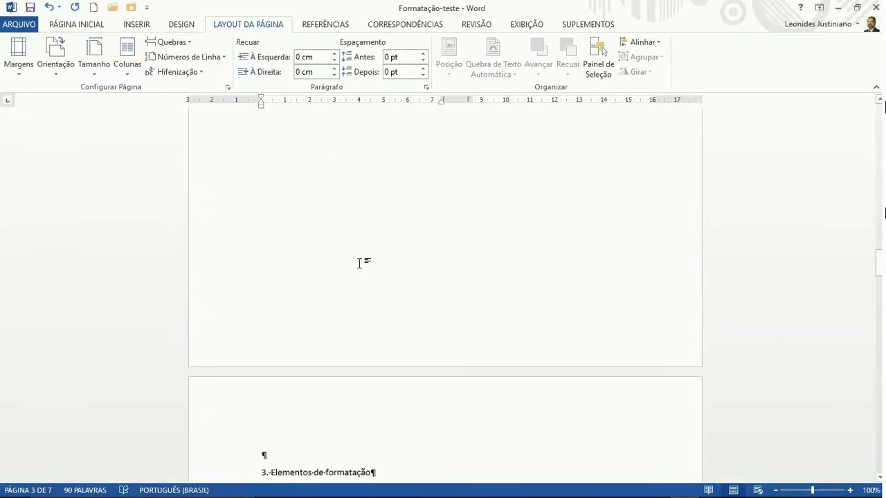
{"action": "scroll", "coordinate": [359, 263], "scroll_direction": "up", "scroll_amount": 12}
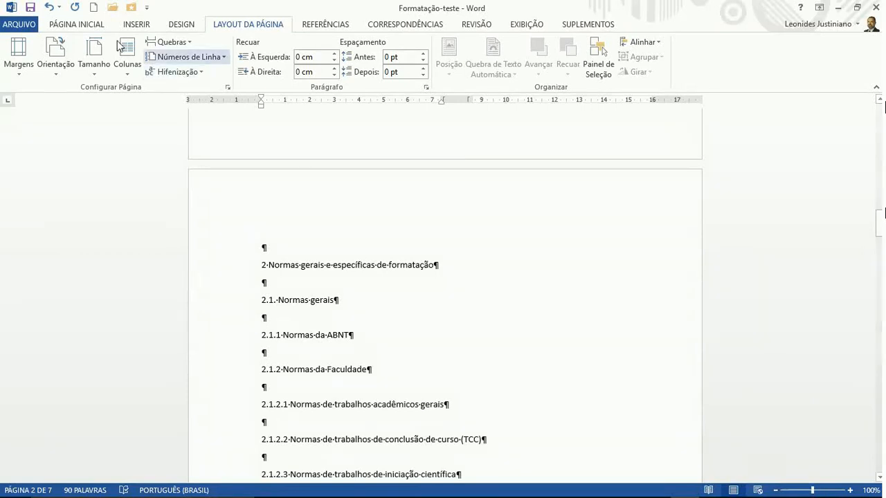
{"action": "left_click", "coordinate": [58, 24]}
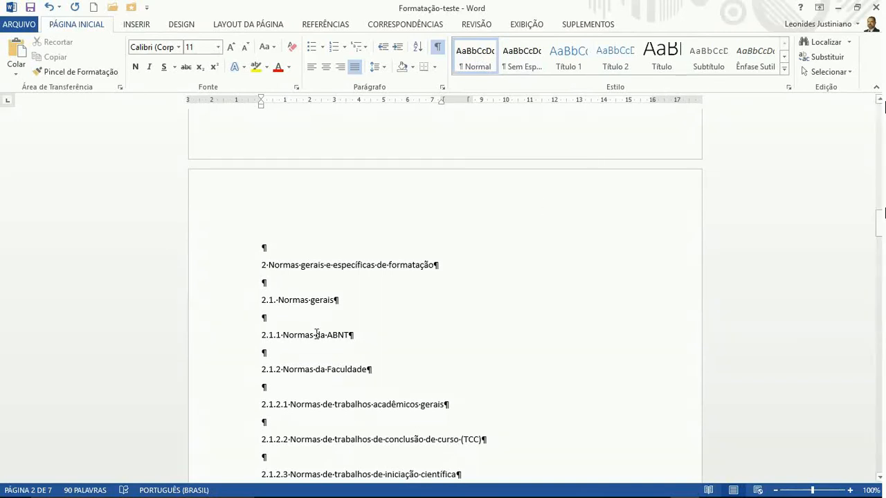
{"action": "scroll", "coordinate": [305, 335], "scroll_direction": "up", "scroll_amount": 5}
{"action": "scroll", "coordinate": [305, 335], "scroll_direction": "up", "scroll_amount": 20}
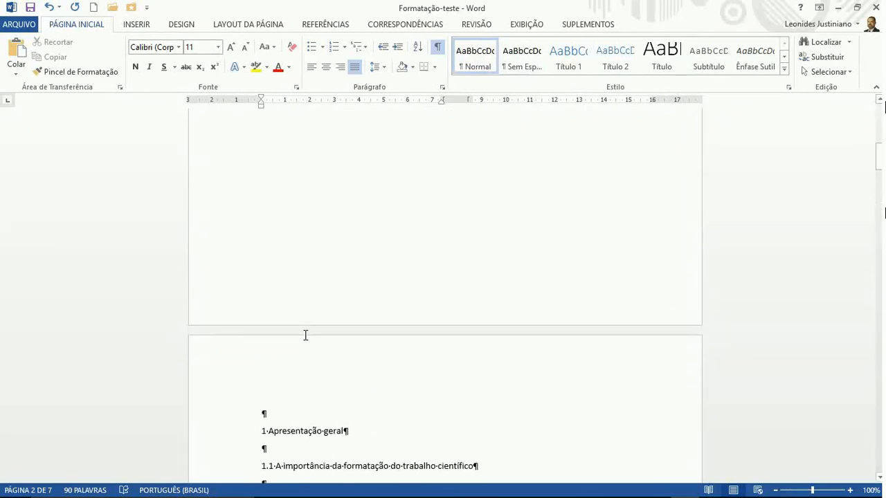
{"action": "scroll", "coordinate": [305, 335], "scroll_direction": "up", "scroll_amount": 1}
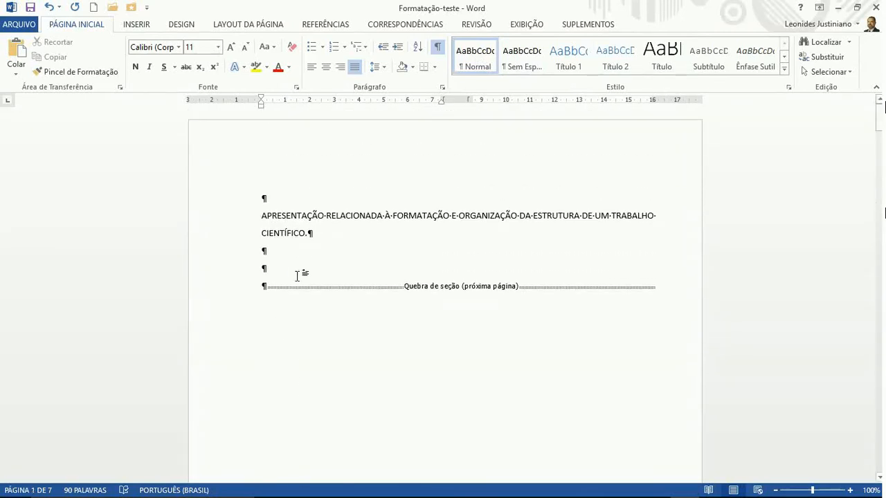
{"action": "triple_click", "coordinate": [300, 216]}
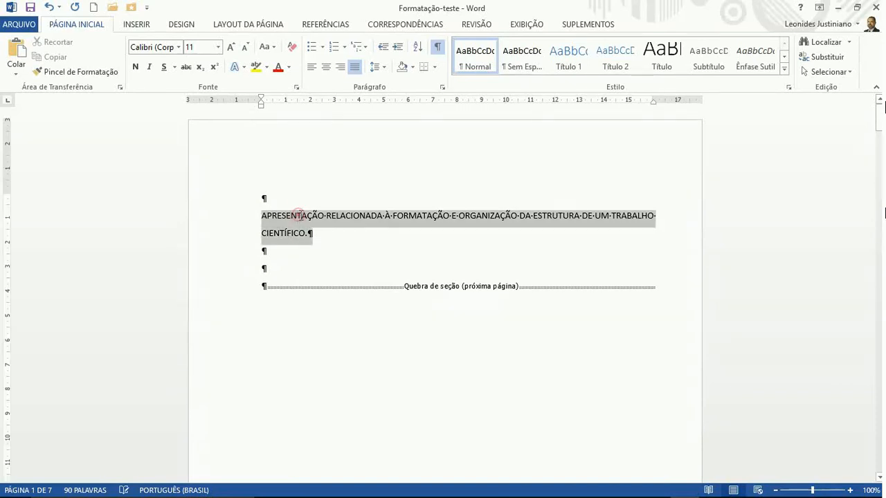
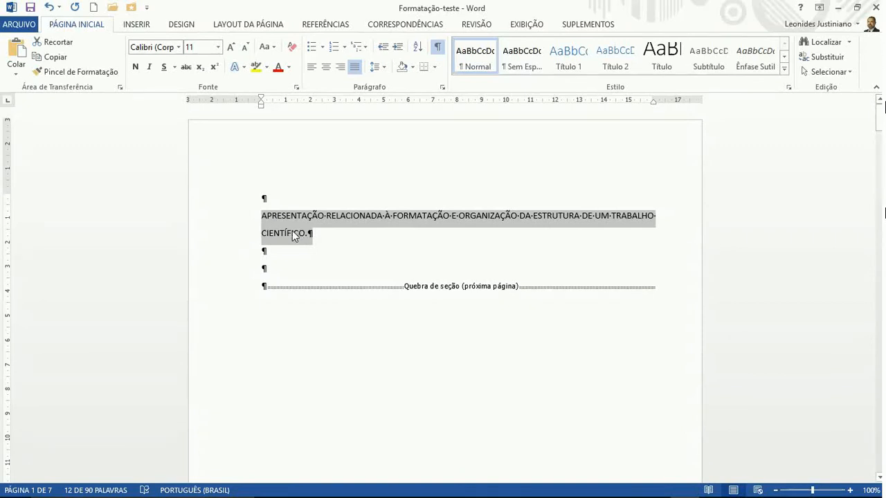
Style '1 Apresentação geral' as Título 1, keeping the font, at 14 pt, Automático black and bold
{"action": "scroll", "coordinate": [312, 248], "scroll_direction": "down", "scroll_amount": 3}
{"action": "scroll", "coordinate": [312, 249], "scroll_direction": "down", "scroll_amount": 15}
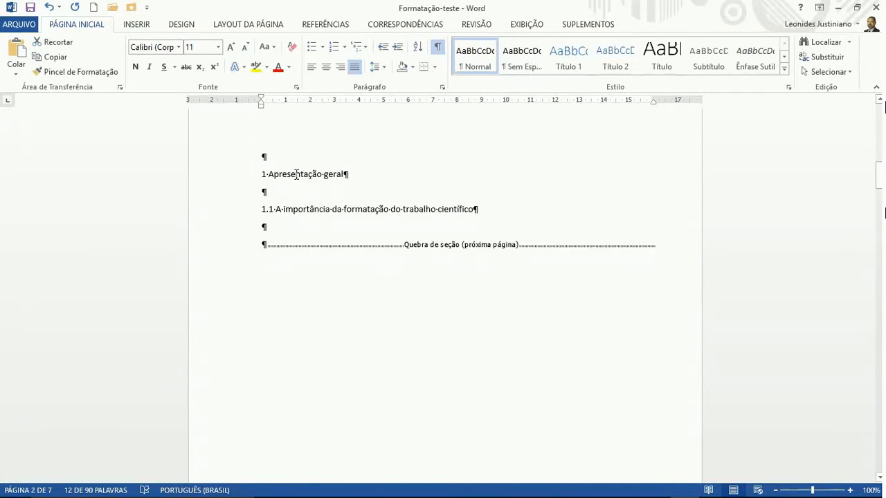
{"action": "triple_click", "coordinate": [297, 174]}
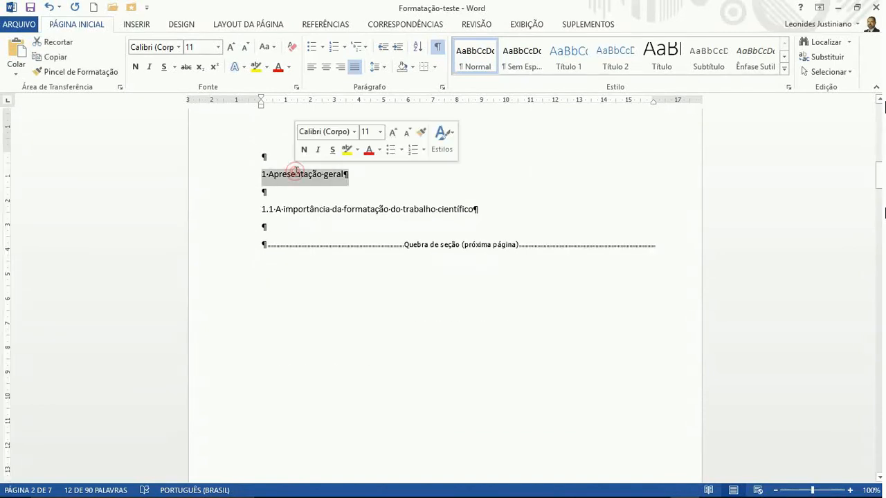
{"action": "left_click", "coordinate": [555, 64]}
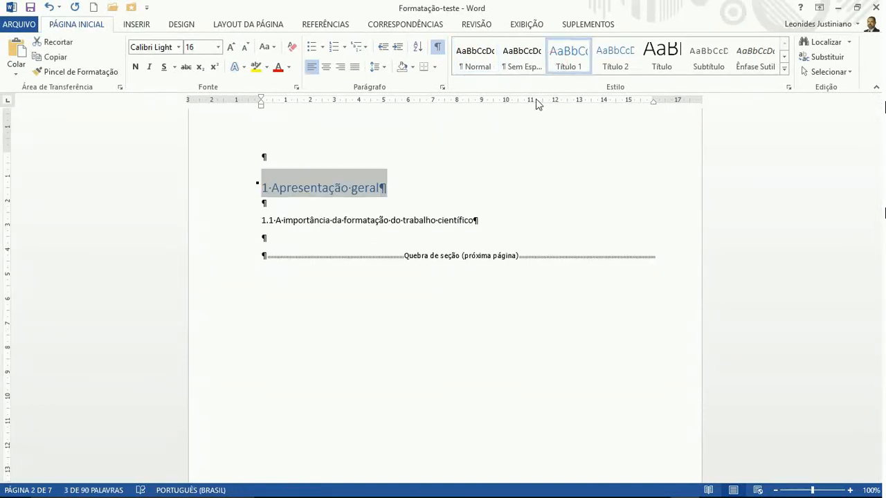
{"action": "left_click", "coordinate": [179, 47]}
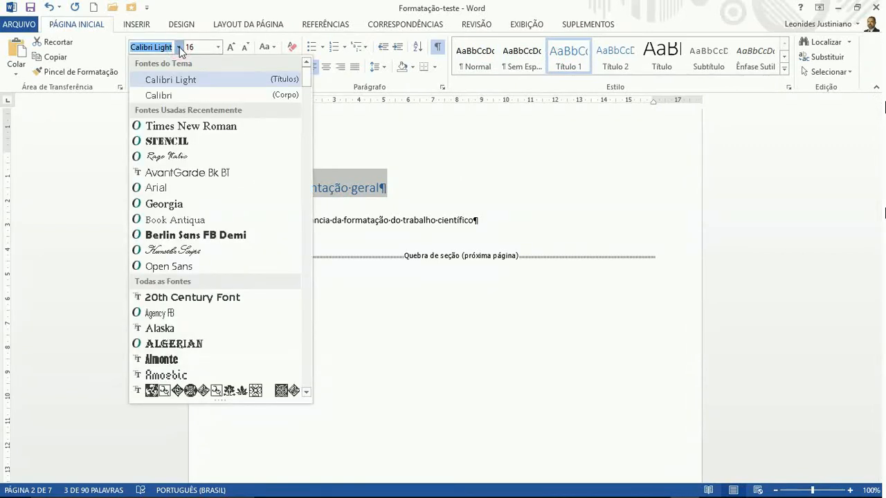
{"action": "left_click", "coordinate": [179, 47]}
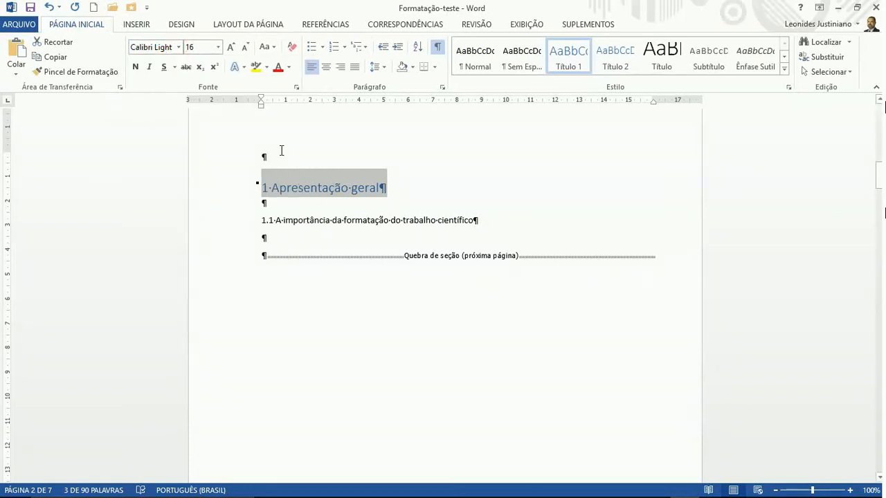
{"action": "left_click", "coordinate": [218, 48]}
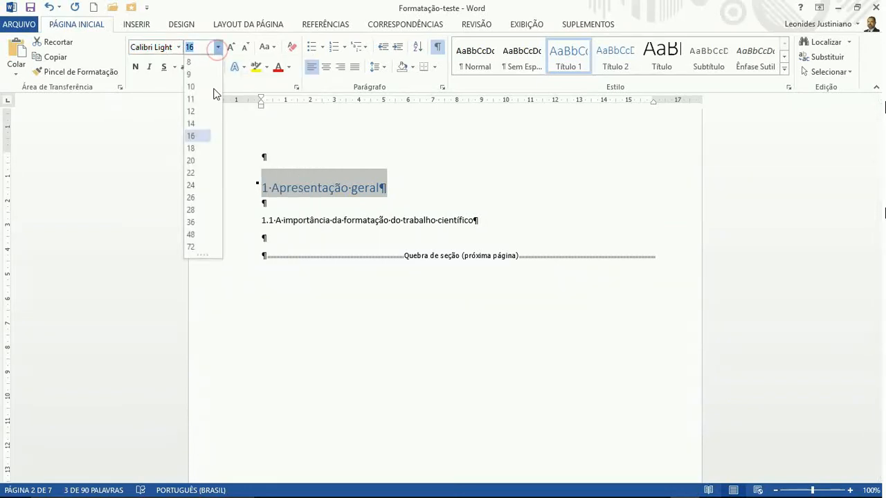
{"action": "left_click", "coordinate": [200, 124]}
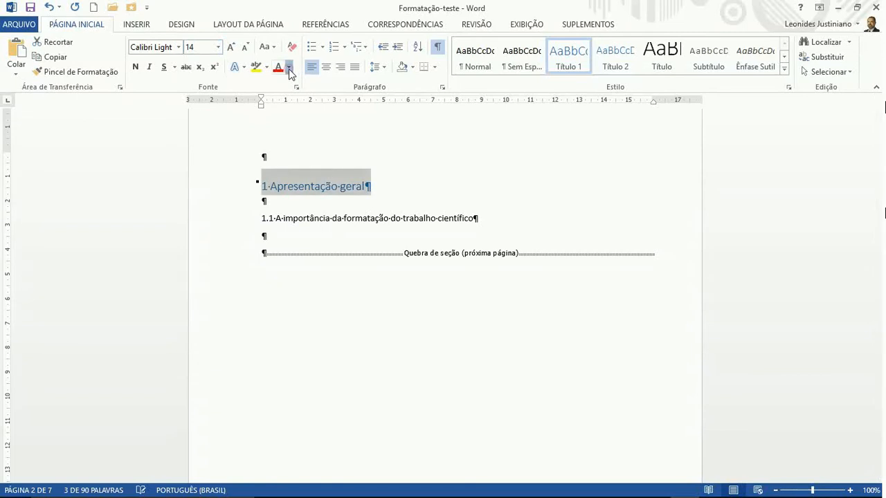
{"action": "left_click", "coordinate": [290, 68]}
{"action": "left_click", "coordinate": [296, 84]}
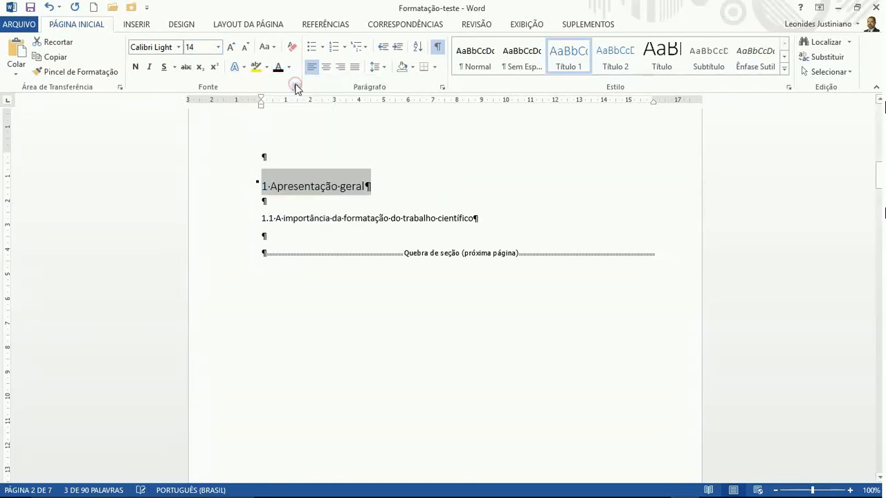
{"action": "left_click", "coordinate": [135, 67]}
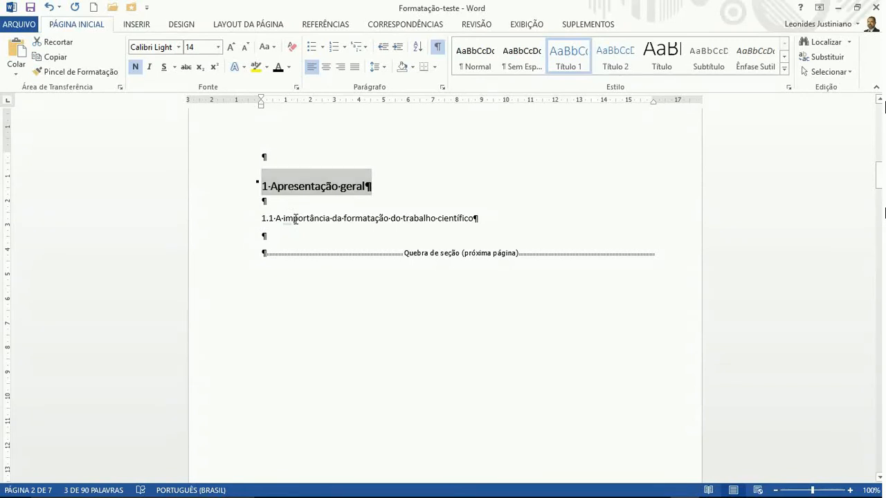
Apply Título 2 to the 1.1 line, then set its text to black and bold
{"action": "triple_click", "coordinate": [293, 219]}
{"action": "left_click", "coordinate": [295, 220]}
{"action": "triple_click", "coordinate": [296, 220]}
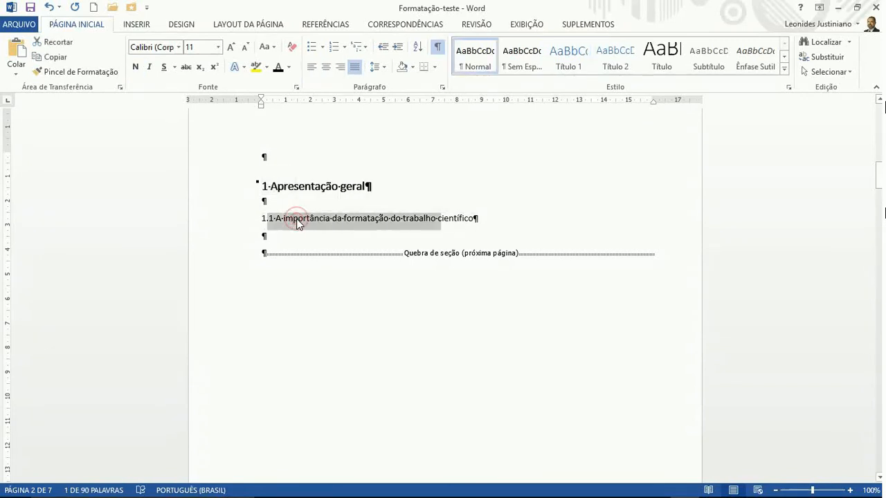
{"action": "left_click", "coordinate": [609, 69]}
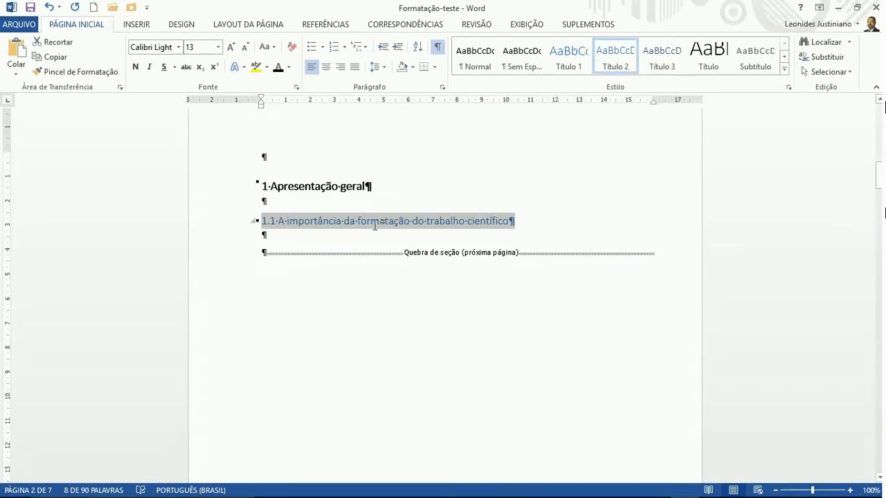
{"action": "left_click", "coordinate": [278, 70]}
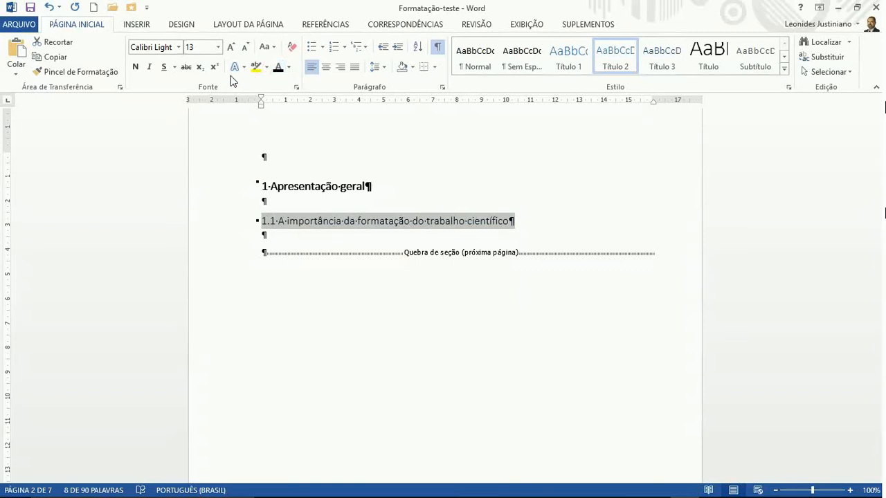
{"action": "left_click", "coordinate": [136, 70]}
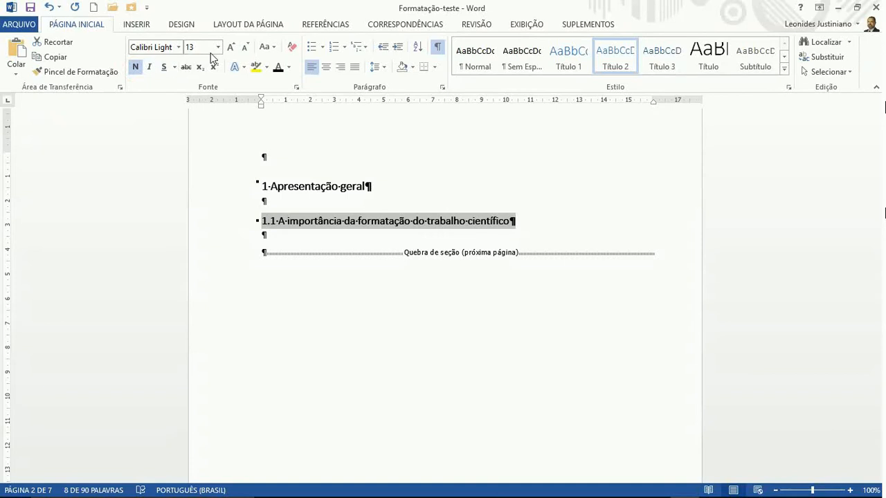
Style '2 Normas gerais e específicas de formatação' as Título 1, shrunk to 14 pt, black and bold
{"action": "scroll", "coordinate": [299, 242], "scroll_direction": "down", "scroll_amount": 15}
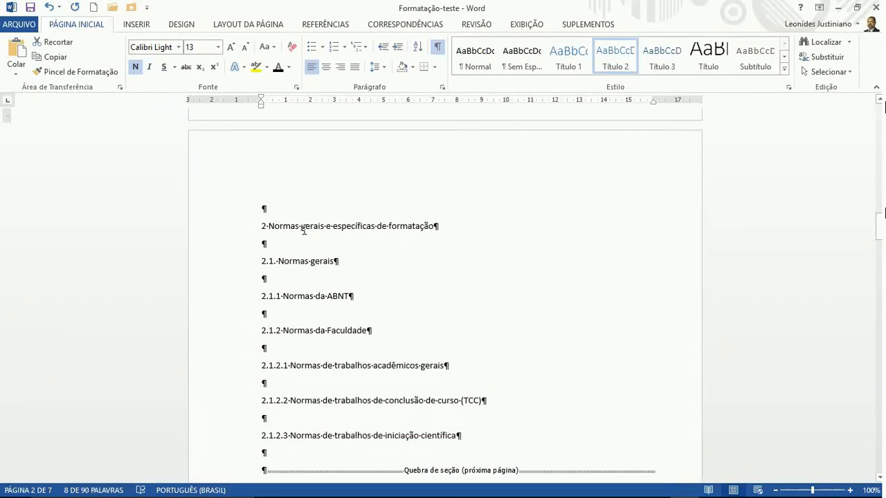
{"action": "left_click", "coordinate": [303, 231]}
{"action": "triple_click", "coordinate": [269, 231]}
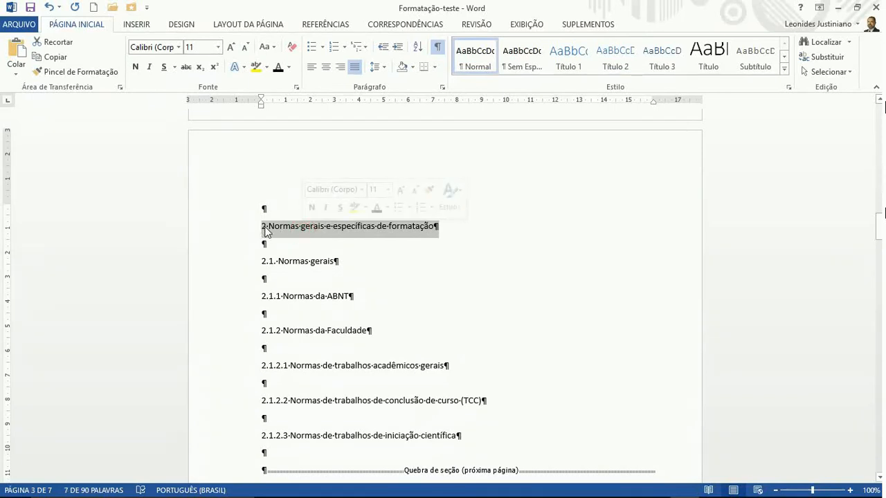
{"action": "left_click", "coordinate": [566, 63]}
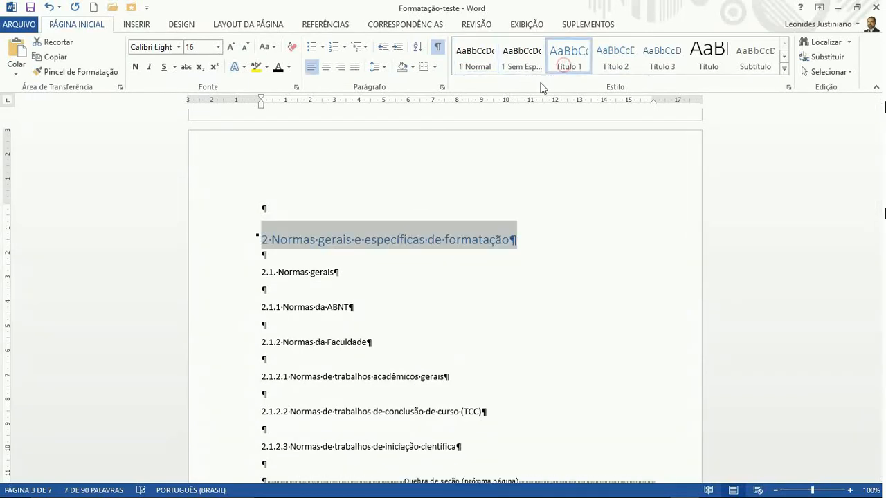
{"action": "left_click", "coordinate": [246, 48]}
{"action": "left_click", "coordinate": [278, 69]}
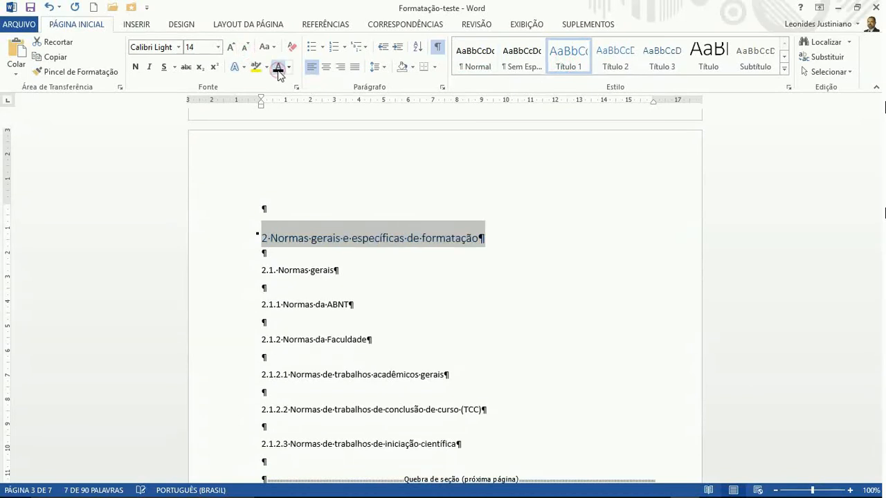
{"action": "left_click", "coordinate": [134, 67]}
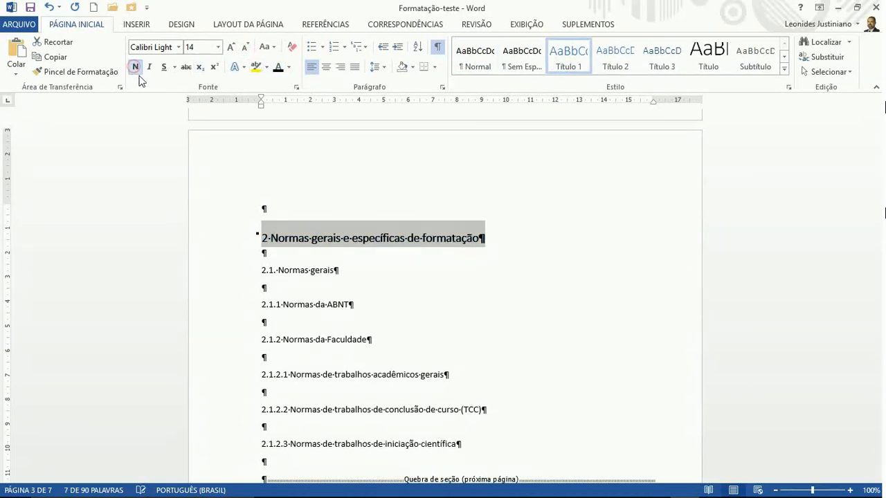
{"action": "left_click", "coordinate": [274, 257]}
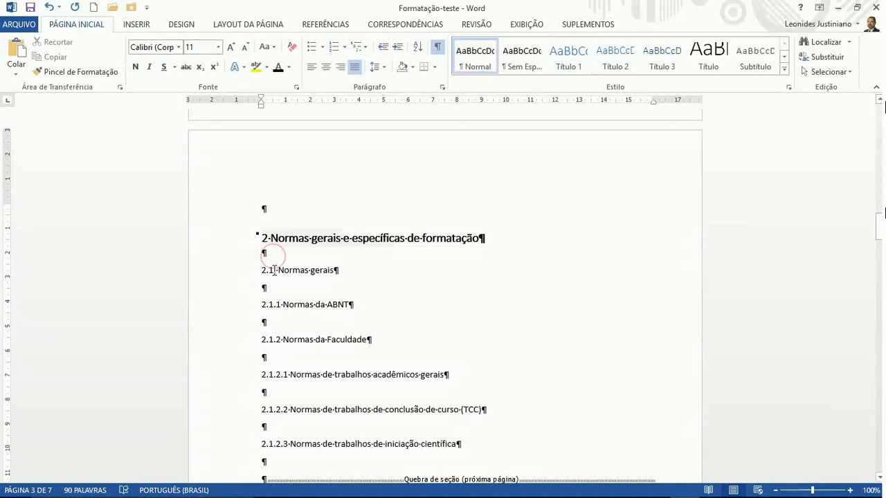
Add an empty line below the chapter 2 heading, undoing an accidental deletion of 'Normas gerais'
{"action": "key", "text": "Return"}
{"action": "left_click_drag", "start_coordinate": [279, 288], "coordinate": [287, 306]}
{"action": "key", "text": "Delete"}
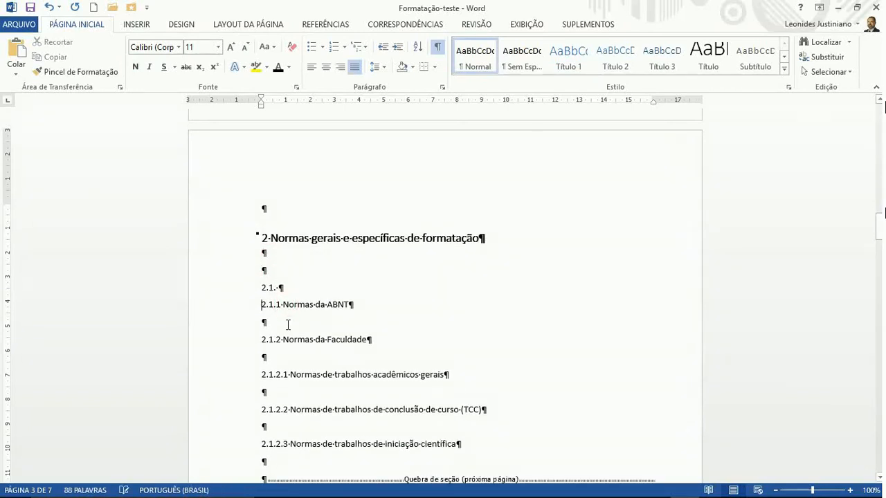
{"action": "key", "text": "ctrl+z"}
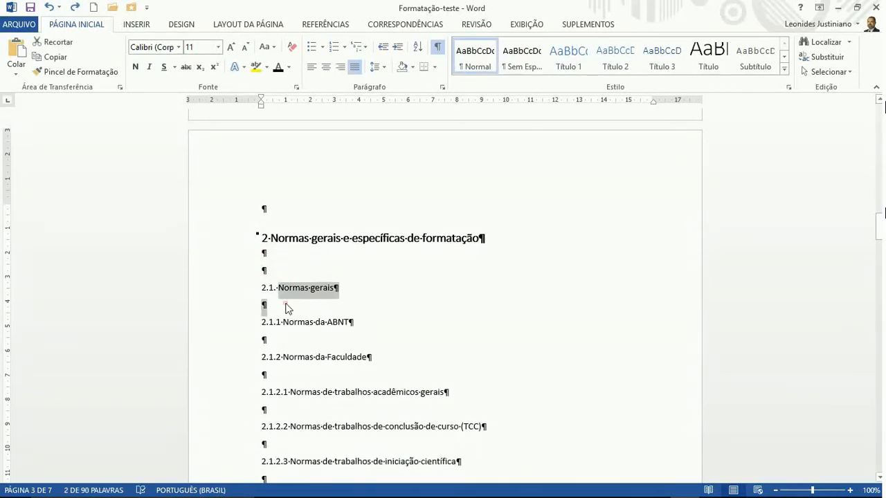
Add an empty line after the 2.1, 2.1.1, 2.1.2, 2.1.2.1 and (TCC) lines
{"action": "left_click", "coordinate": [288, 309]}
{"action": "key", "text": "Return"}
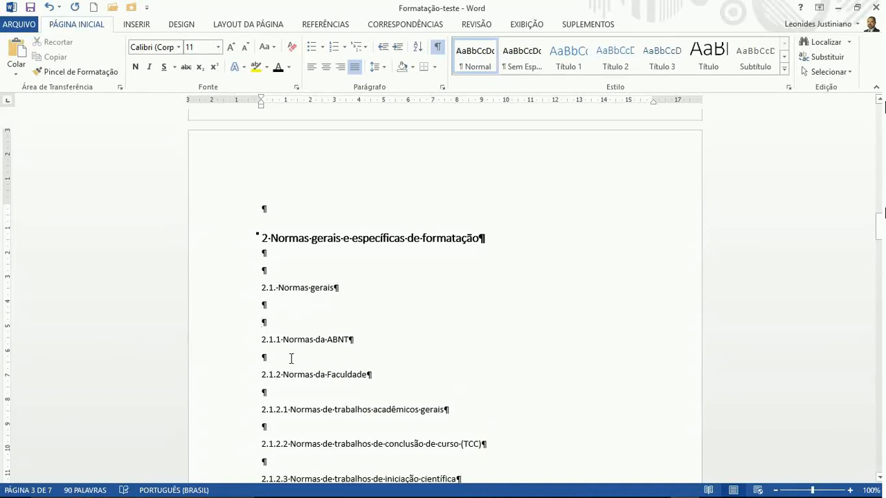
{"action": "key", "text": "Return"}
{"action": "scroll", "coordinate": [289, 346], "scroll_direction": "down", "scroll_amount": 3}
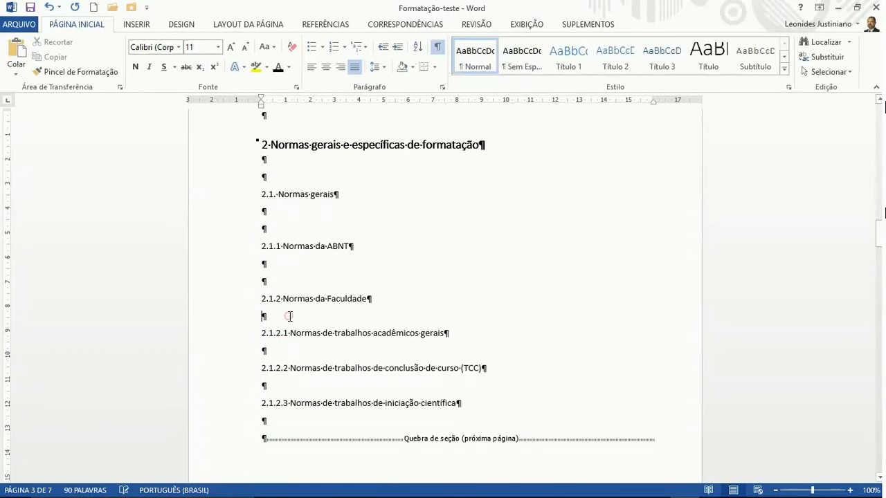
{"action": "key", "text": "Return"}
{"action": "left_click", "coordinate": [295, 367]}
{"action": "key", "text": "Return"}
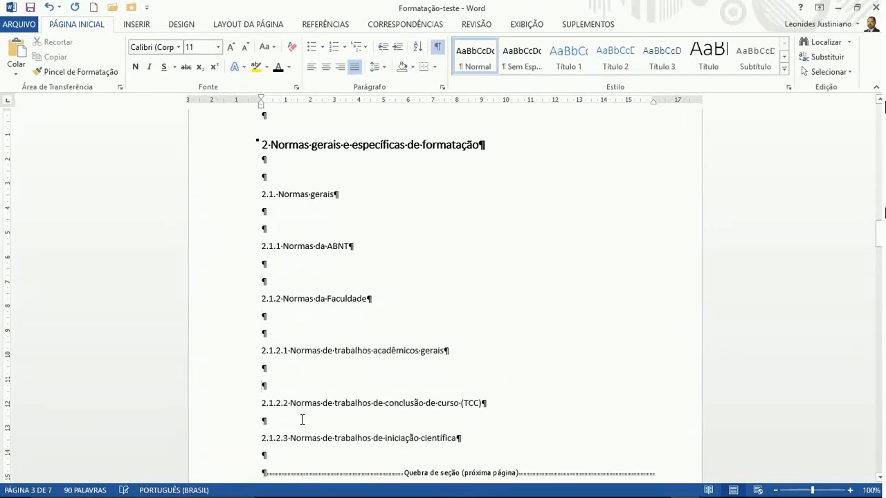
{"action": "key", "text": "Return"}
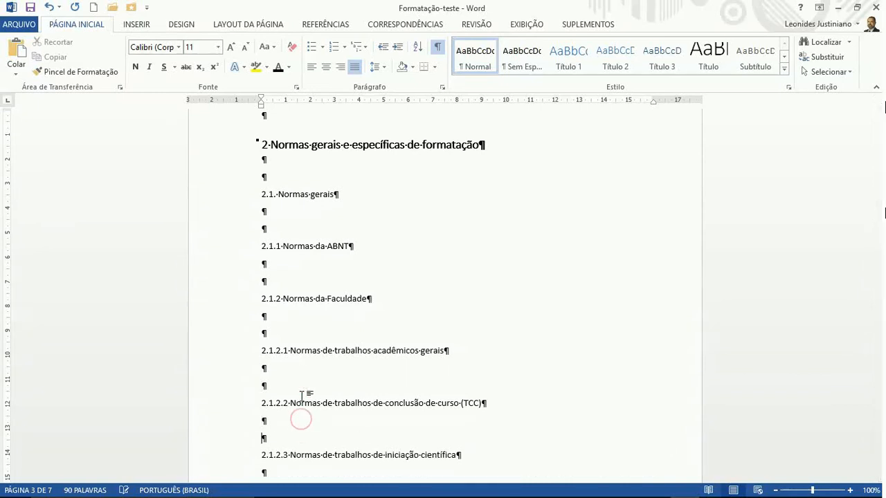
Make '2.1. Normas gerais' a bold Título 2 heading
{"action": "triple_click", "coordinate": [279, 196]}
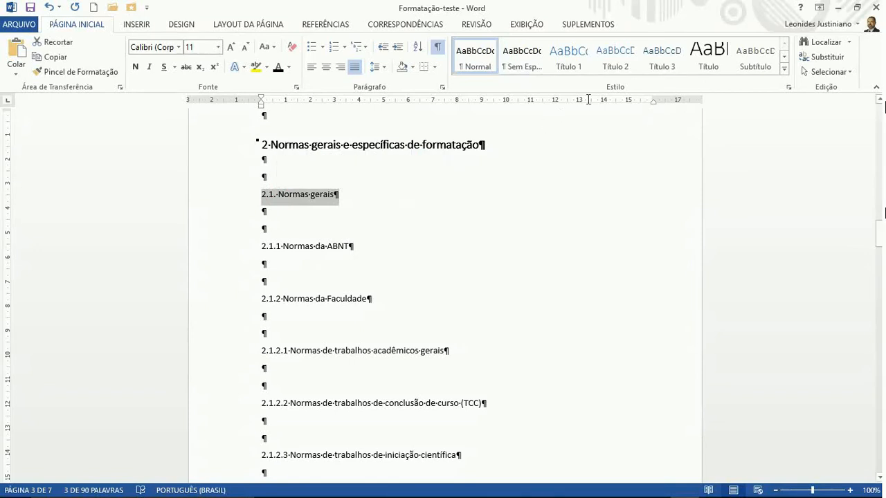
{"action": "left_click", "coordinate": [615, 56]}
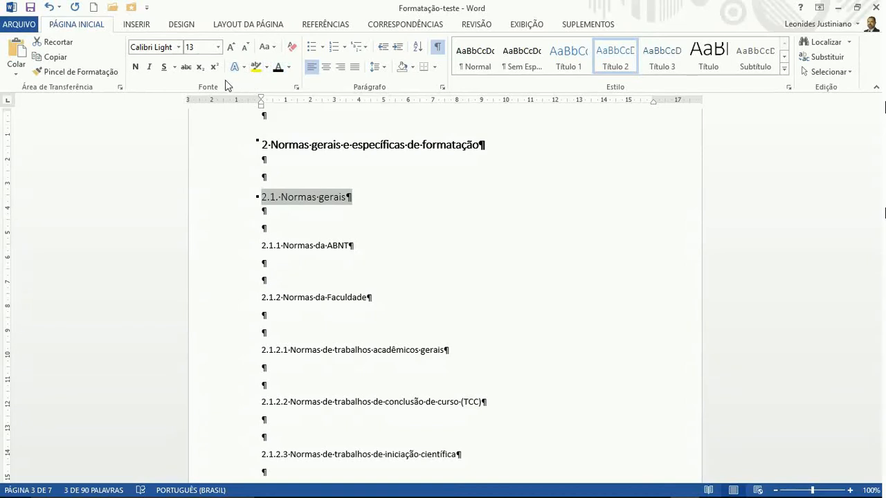
{"action": "left_click", "coordinate": [136, 68]}
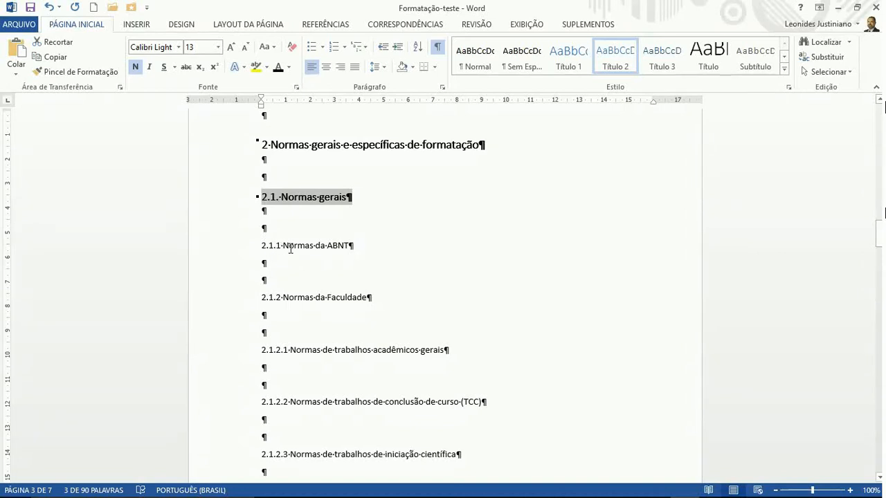
Make '2.1.1 Normas da ABNT' and '2.1.2 Normas da Faculdade' bold Título 3 headings
{"action": "triple_click", "coordinate": [291, 246]}
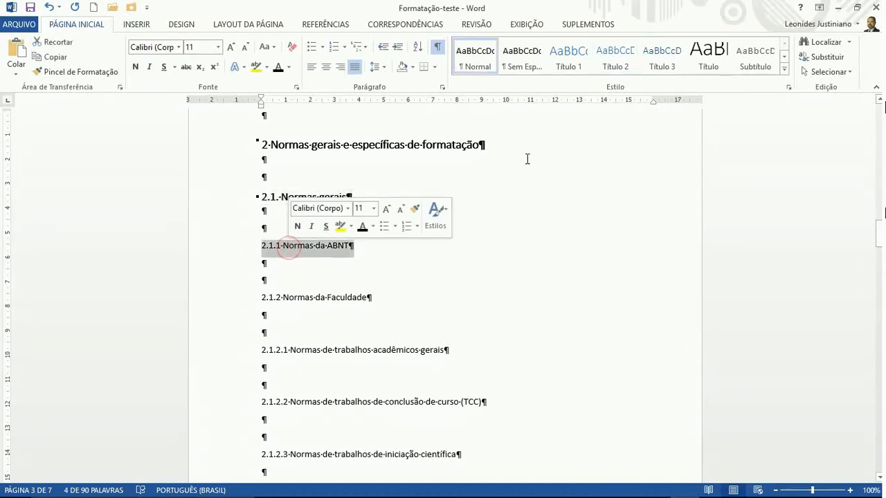
{"action": "left_click", "coordinate": [657, 58]}
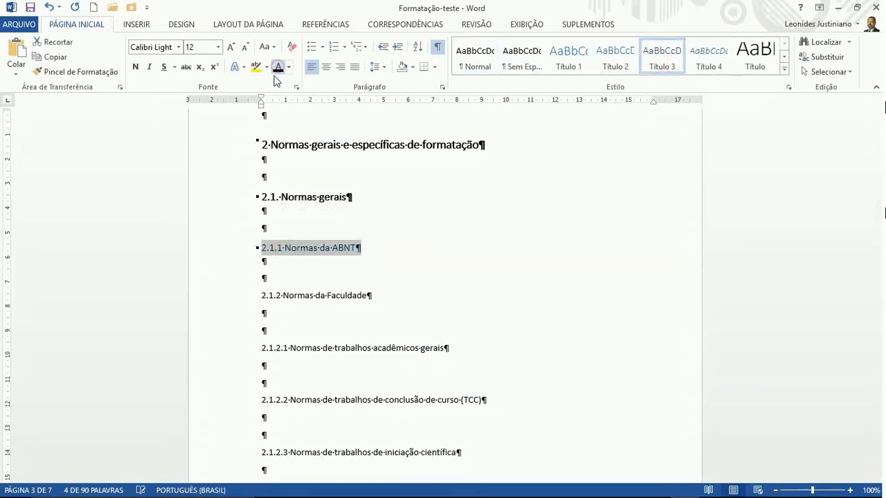
{"action": "left_click", "coordinate": [136, 69]}
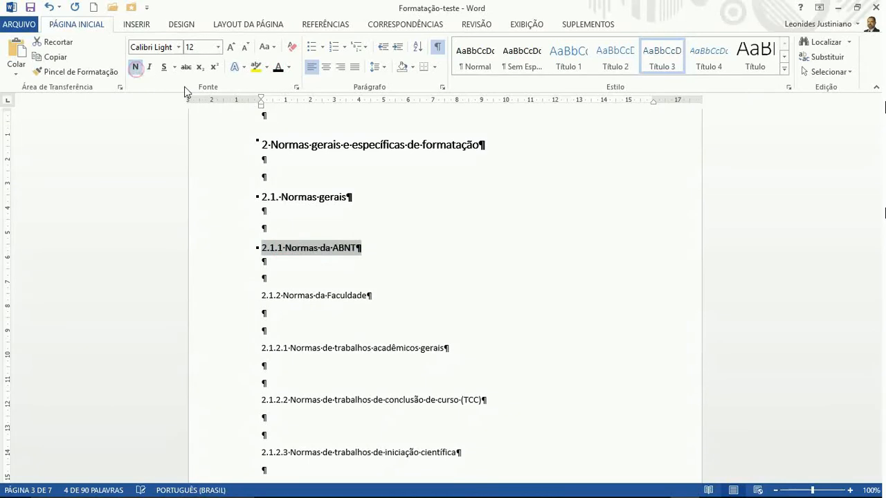
{"action": "triple_click", "coordinate": [299, 297]}
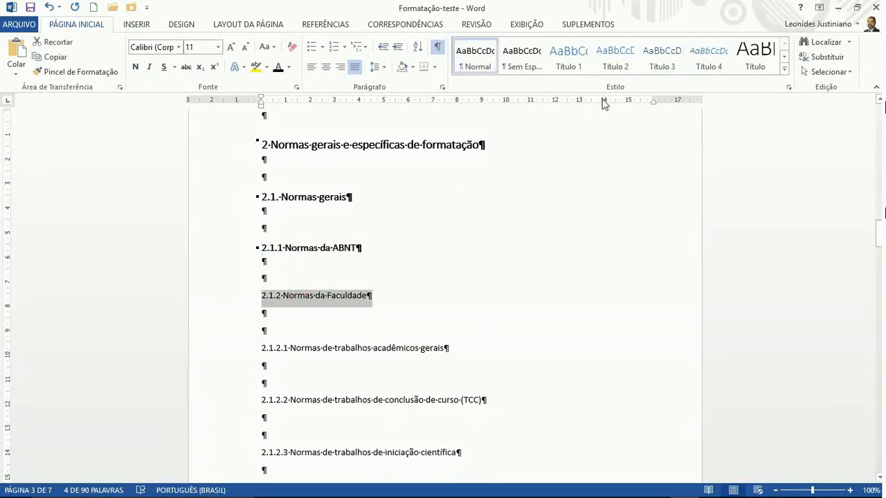
{"action": "left_click", "coordinate": [662, 61]}
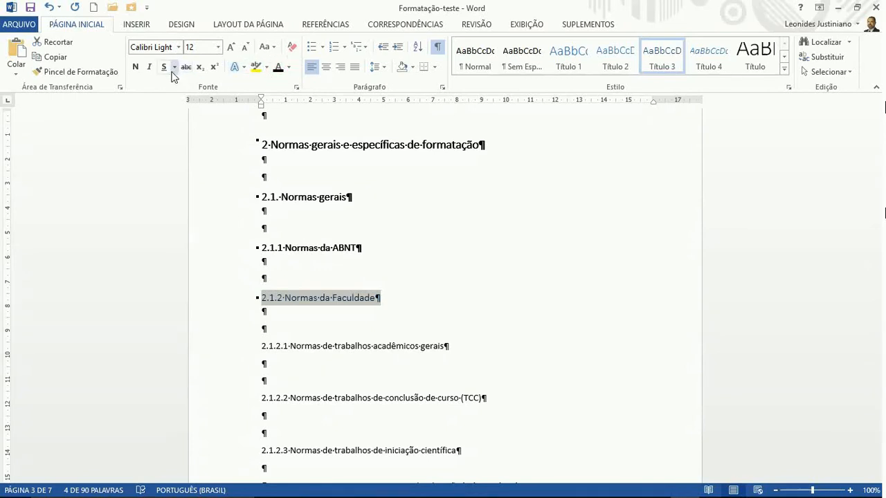
{"action": "left_click", "coordinate": [138, 70]}
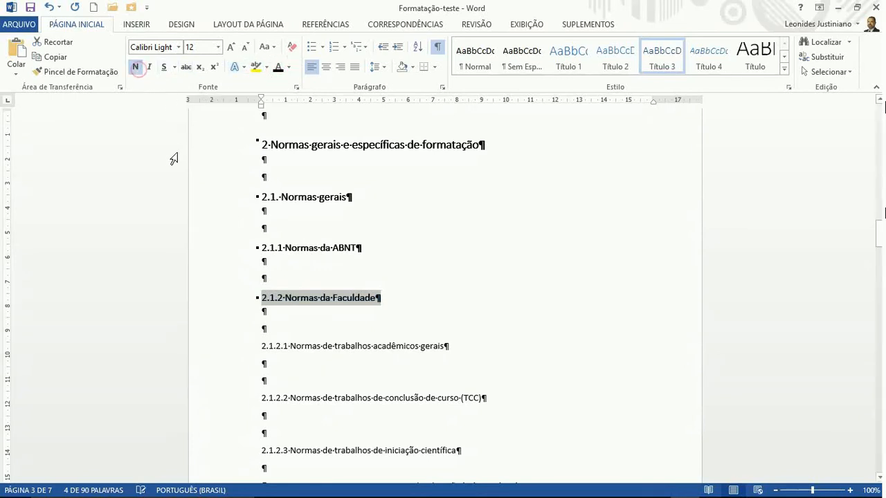
Make 2.1.2.1 a Título 4 heading at 12 pt, neither bold nor italic
{"action": "triple_click", "coordinate": [294, 350]}
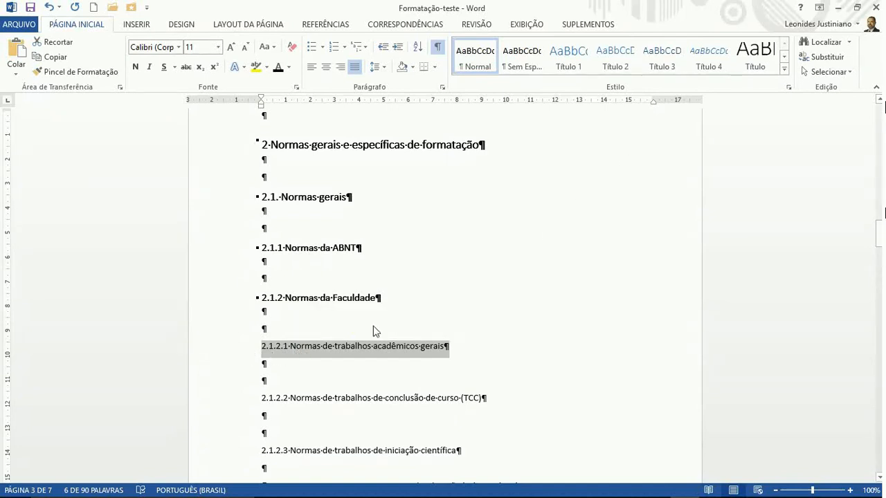
{"action": "left_click", "coordinate": [702, 65]}
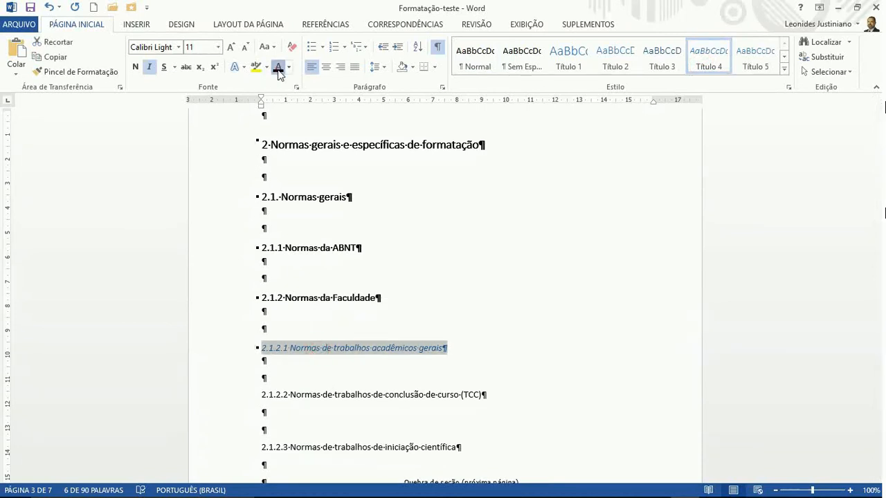
{"action": "left_click", "coordinate": [231, 50]}
{"action": "left_click", "coordinate": [135, 68]}
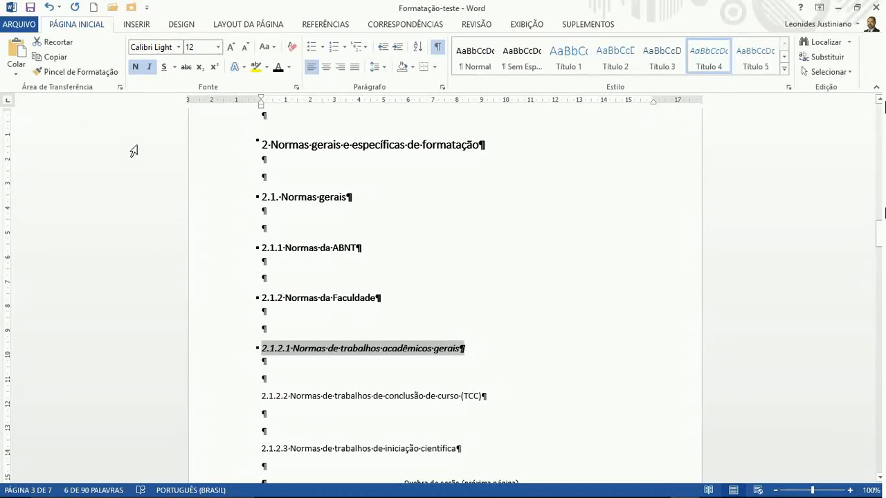
{"action": "left_click", "coordinate": [135, 71]}
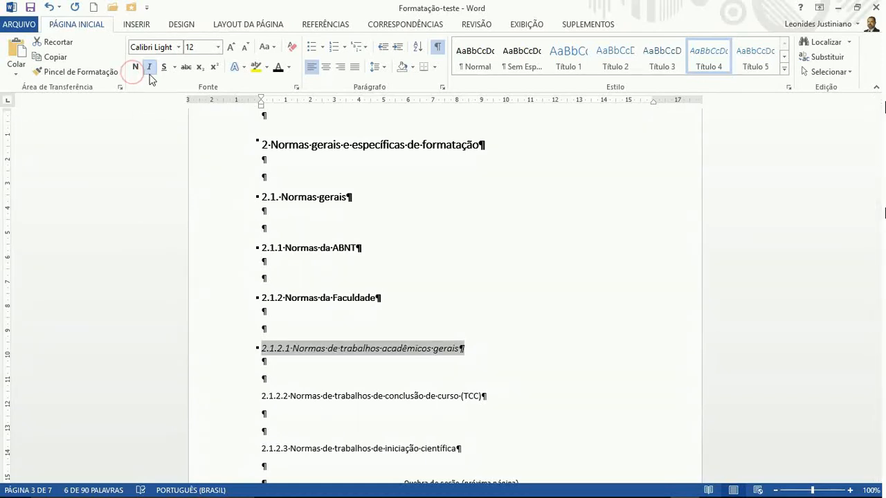
{"action": "left_click", "coordinate": [149, 72]}
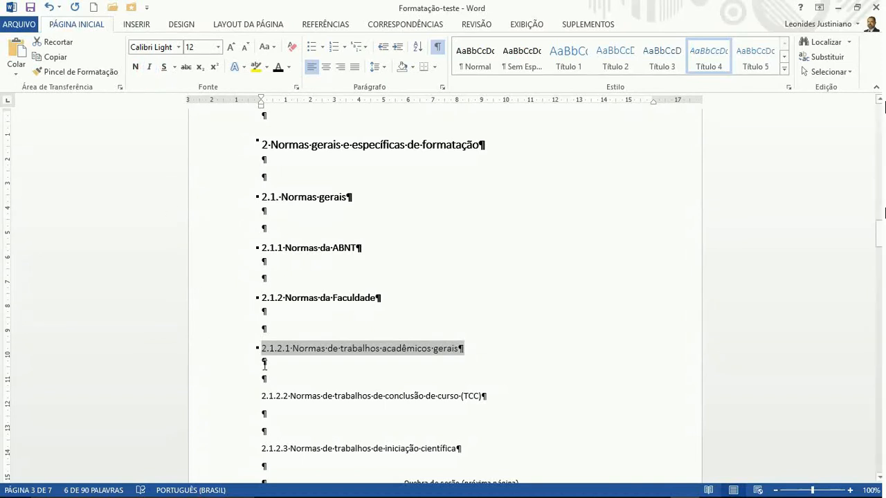
Make 2.1.2.2 a Título 4 heading, non-italic, black and 12 pt
{"action": "triple_click", "coordinate": [292, 396]}
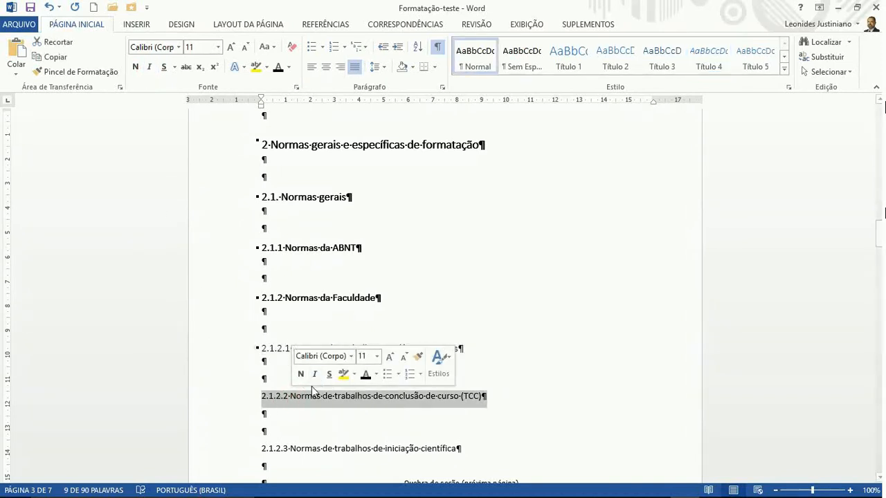
{"action": "left_click", "coordinate": [718, 73]}
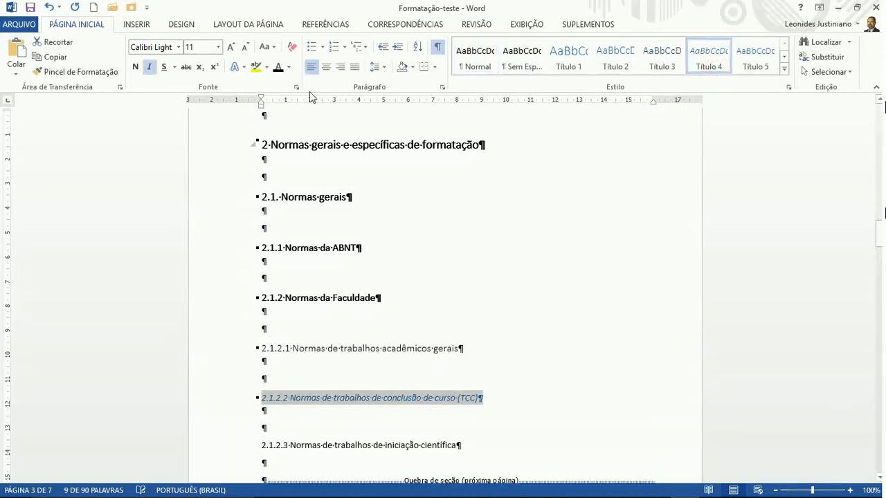
{"action": "left_click", "coordinate": [151, 70]}
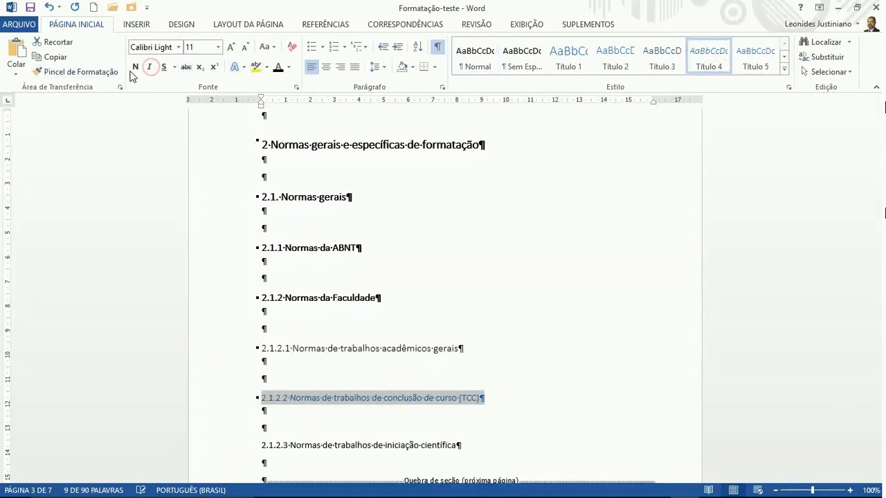
{"action": "left_click", "coordinate": [277, 67]}
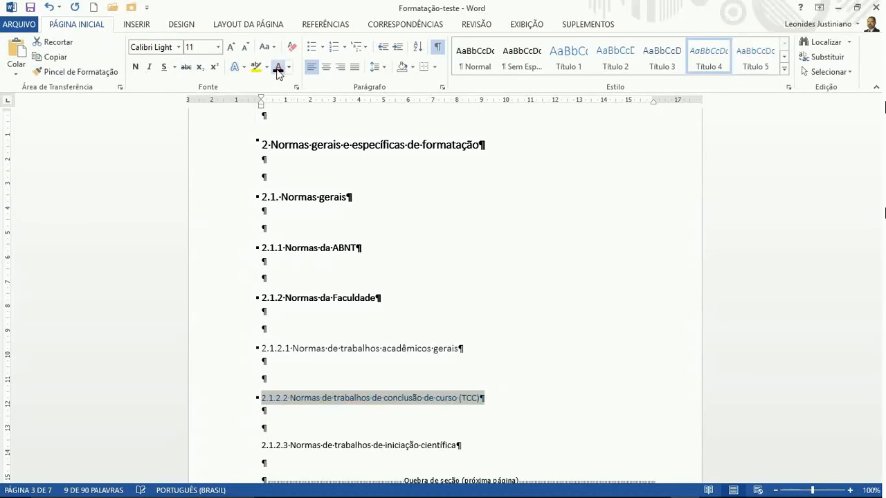
{"action": "left_click", "coordinate": [231, 47]}
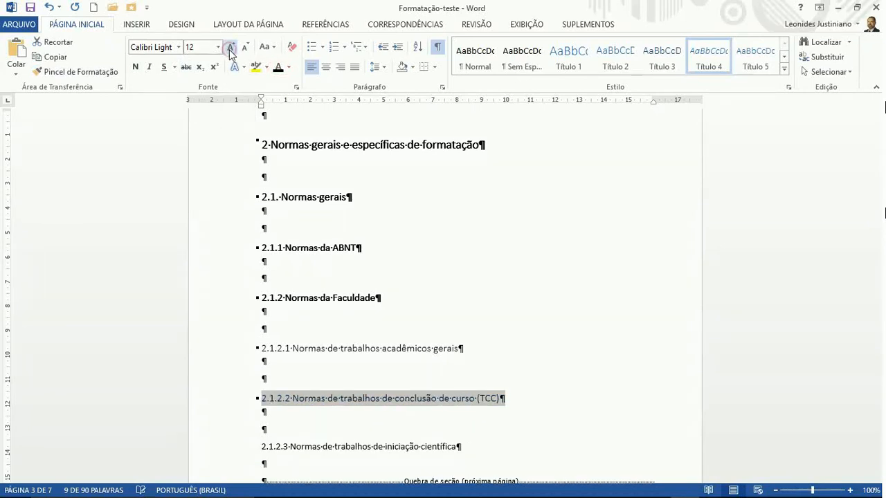
{"action": "left_click", "coordinate": [330, 348]}
Apply Título 4 to '2.1.2.3 Normas de trabalhos de iniciação científica', black, non-italic, 12 pt
{"action": "scroll", "coordinate": [332, 346], "scroll_direction": "down", "scroll_amount": 3}
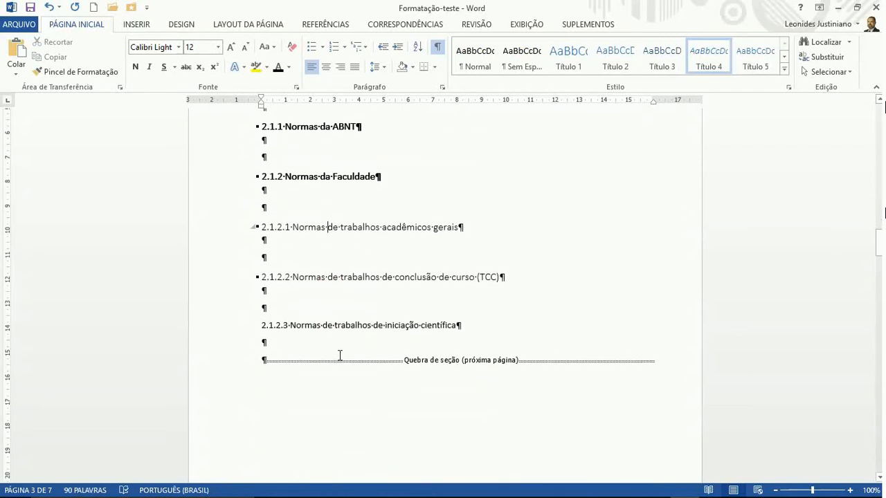
{"action": "triple_click", "coordinate": [323, 322]}
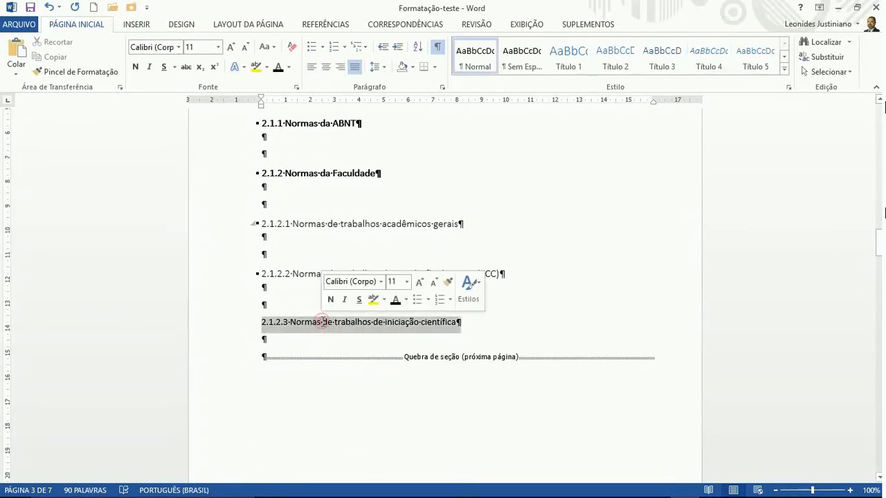
{"action": "left_click", "coordinate": [699, 68]}
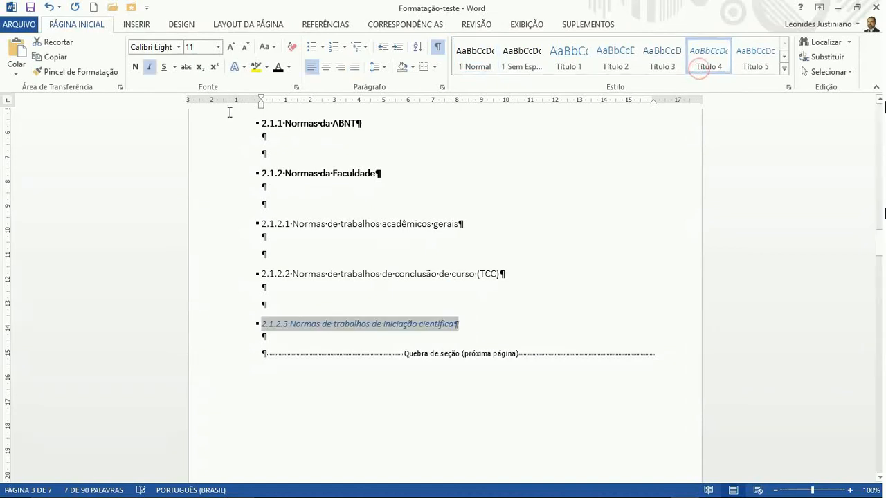
{"action": "left_click", "coordinate": [278, 67]}
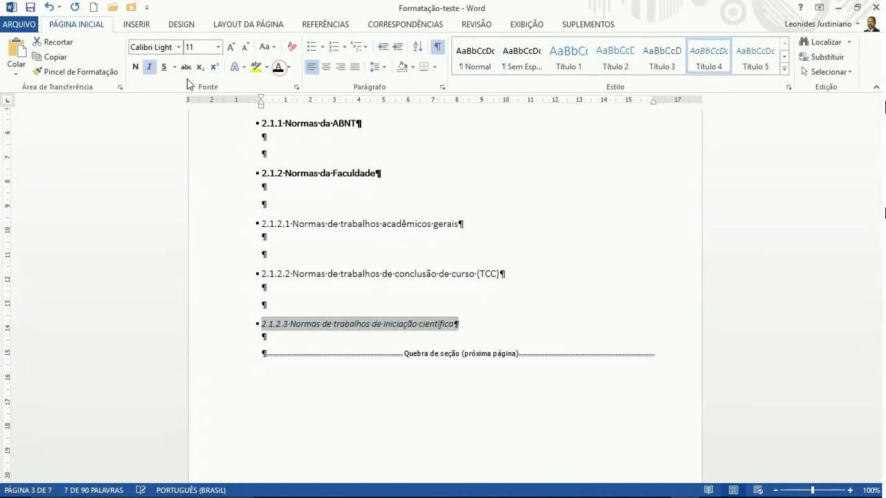
{"action": "left_click", "coordinate": [150, 68]}
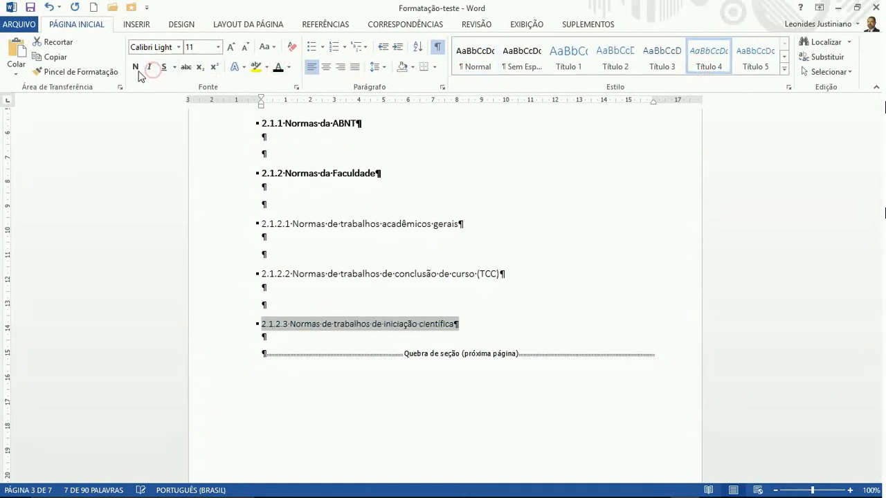
{"action": "left_click", "coordinate": [231, 48]}
{"action": "scroll", "coordinate": [298, 246], "scroll_direction": "down", "scroll_amount": 12}
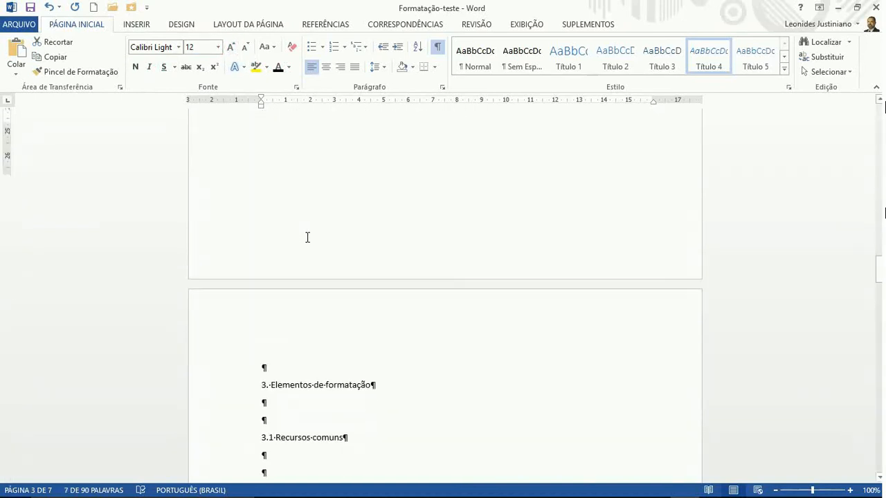
Make '3. Elementos de formatação' a Título 1 heading, shrunk to 14 pt and bold
{"action": "scroll", "coordinate": [307, 237], "scroll_direction": "down", "scroll_amount": 5}
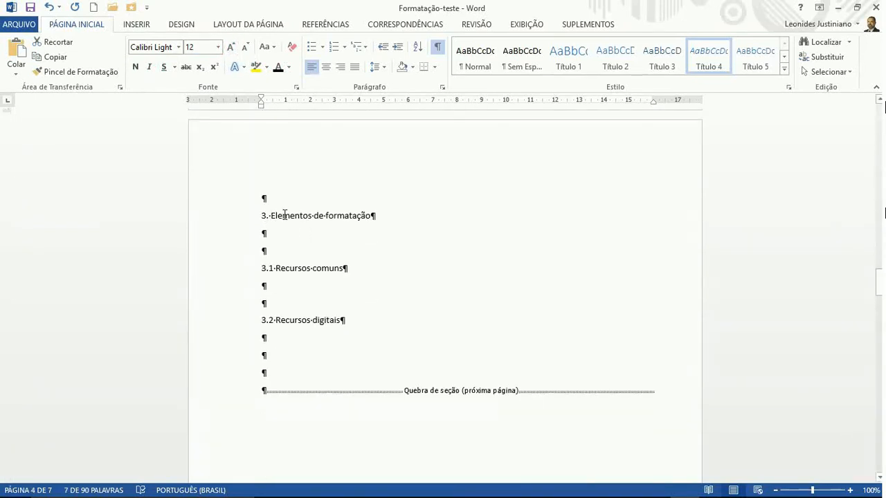
{"action": "triple_click", "coordinate": [284, 215]}
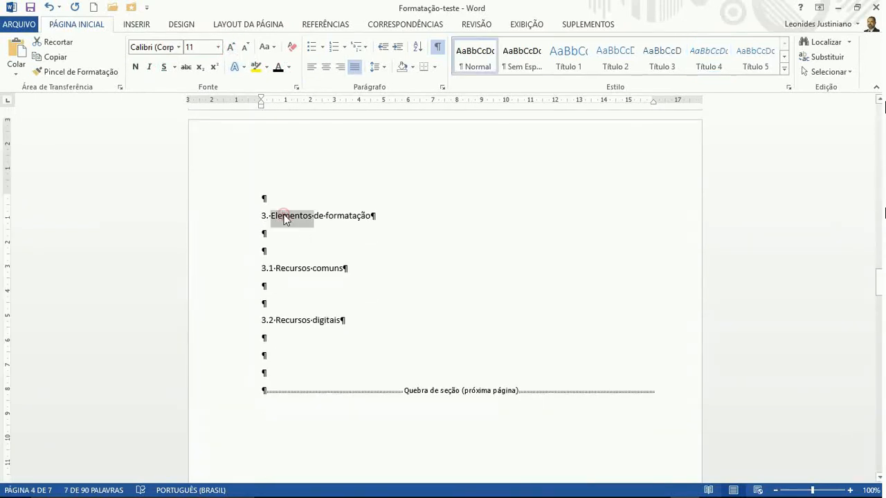
{"action": "left_click", "coordinate": [578, 66]}
{"action": "left_click", "coordinate": [245, 47]}
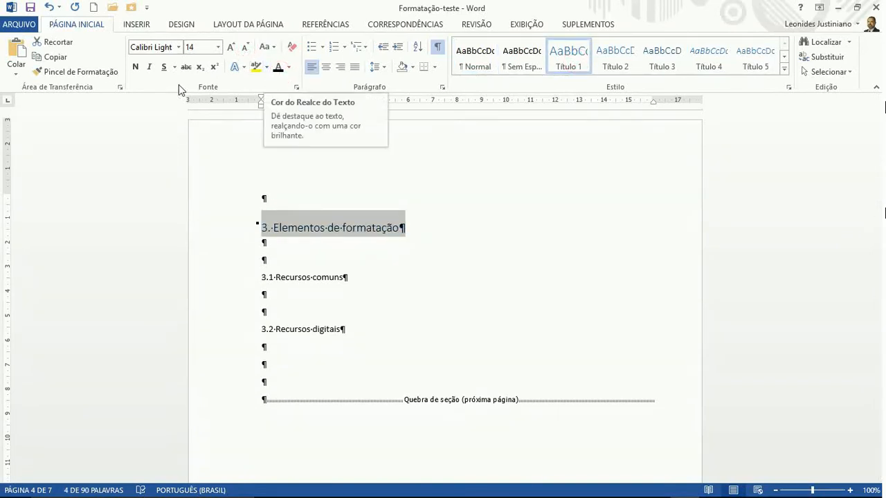
{"action": "left_click", "coordinate": [135, 67]}
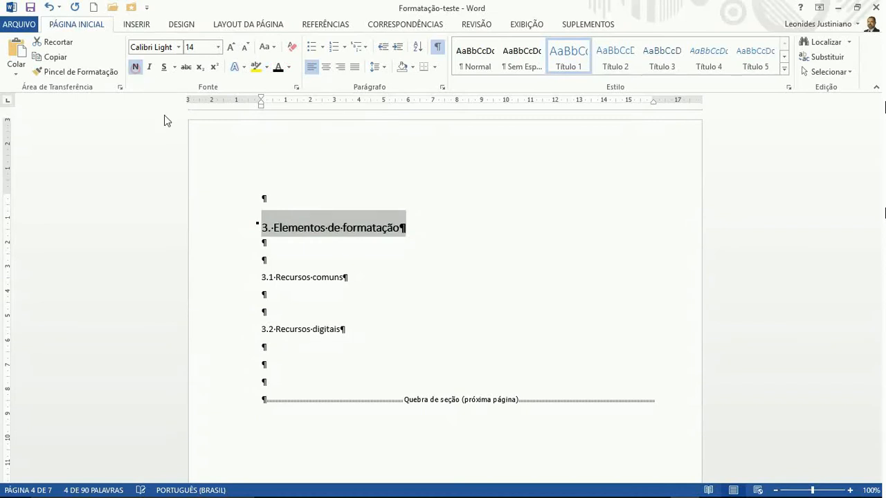
Make '3.1 Recursos comuns' and '3.2 Recursos digitais' bold Título 2 headings, 3.2 in black
{"action": "triple_click", "coordinate": [275, 277]}
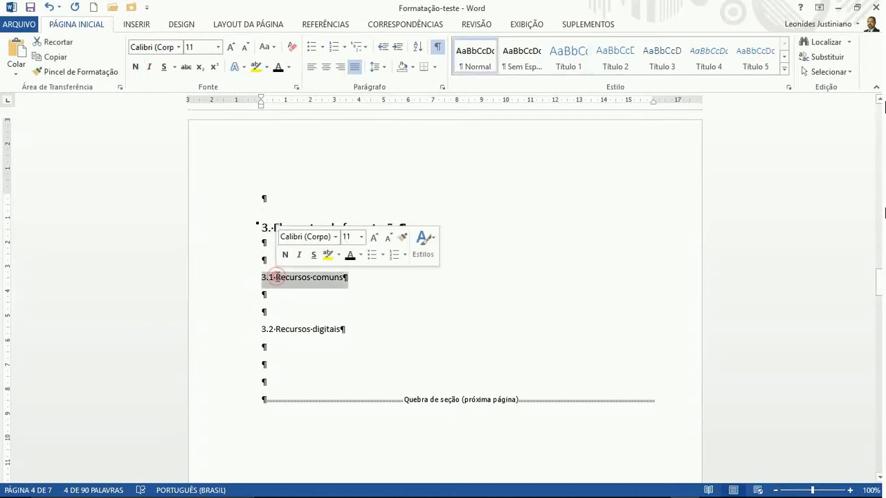
{"action": "left_click", "coordinate": [613, 60]}
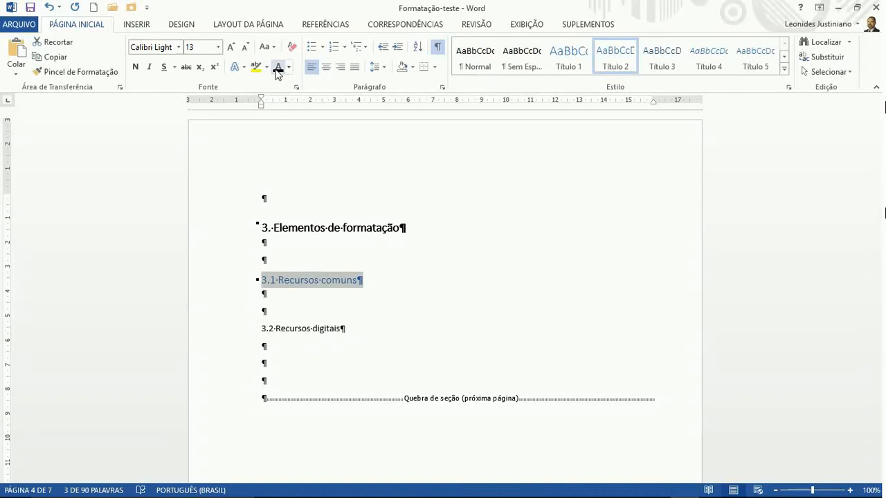
{"action": "left_click", "coordinate": [136, 70]}
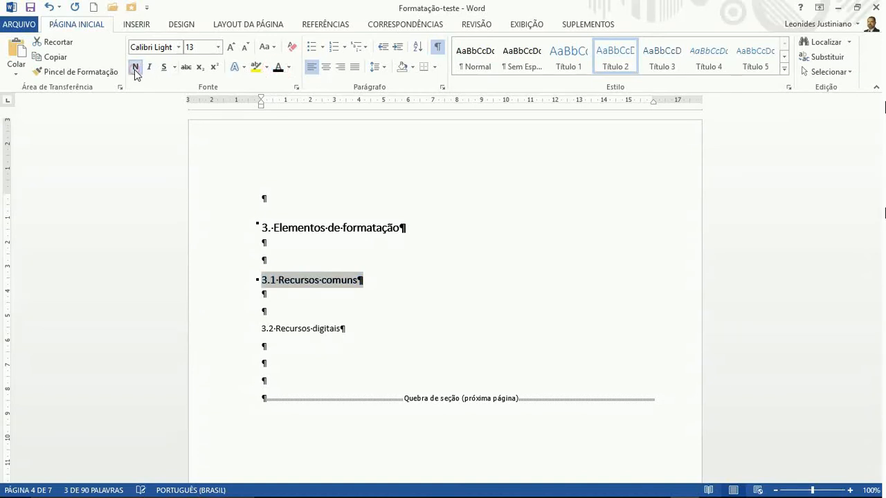
{"action": "triple_click", "coordinate": [288, 332]}
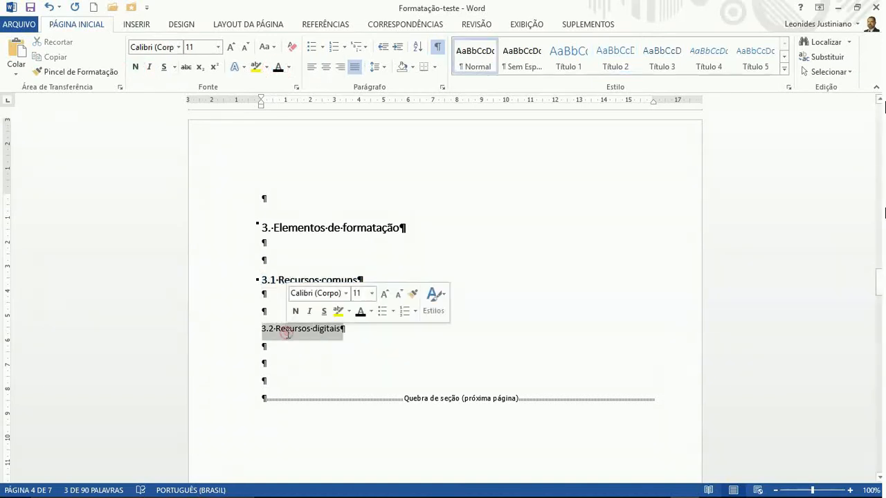
{"action": "left_click", "coordinate": [609, 68]}
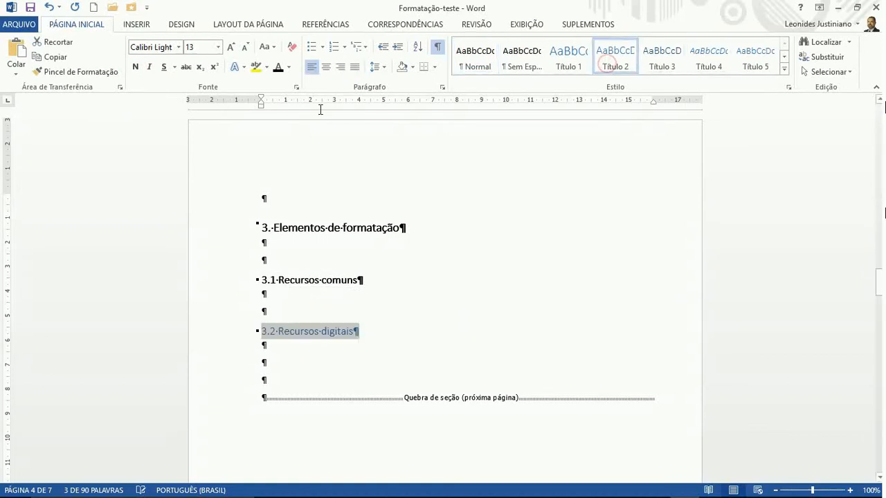
{"action": "left_click", "coordinate": [278, 70]}
{"action": "left_click", "coordinate": [135, 68]}
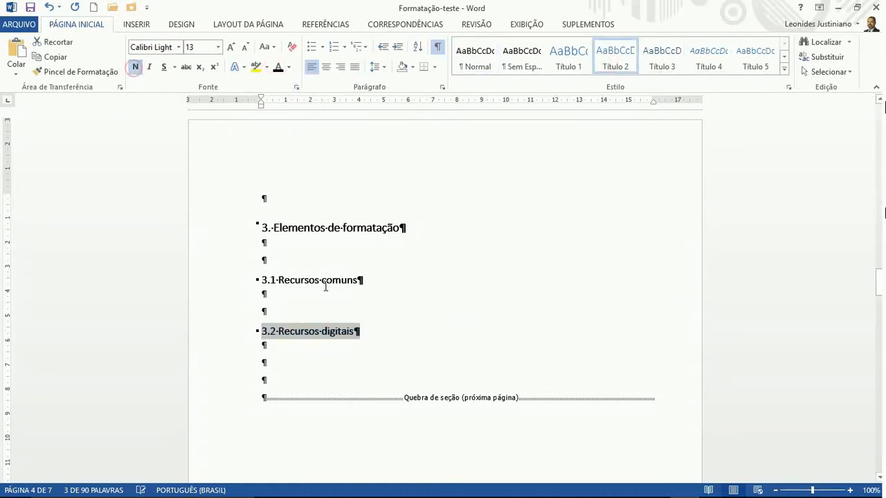
{"action": "scroll", "coordinate": [336, 284], "scroll_direction": "down", "scroll_amount": 15}
{"action": "scroll", "coordinate": [339, 256], "scroll_direction": "down", "scroll_amount": 4}
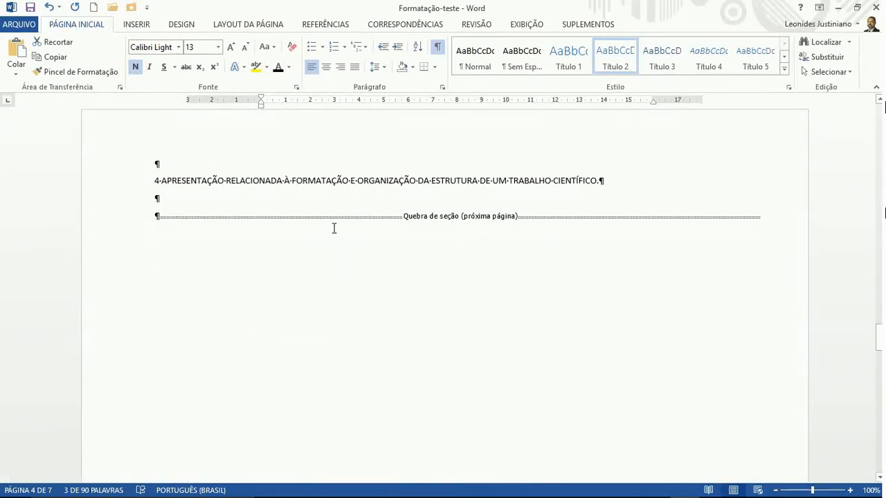
Make the chapter 4 heading a Título 1 in black, 14 pt and bold
{"action": "triple_click", "coordinate": [318, 184]}
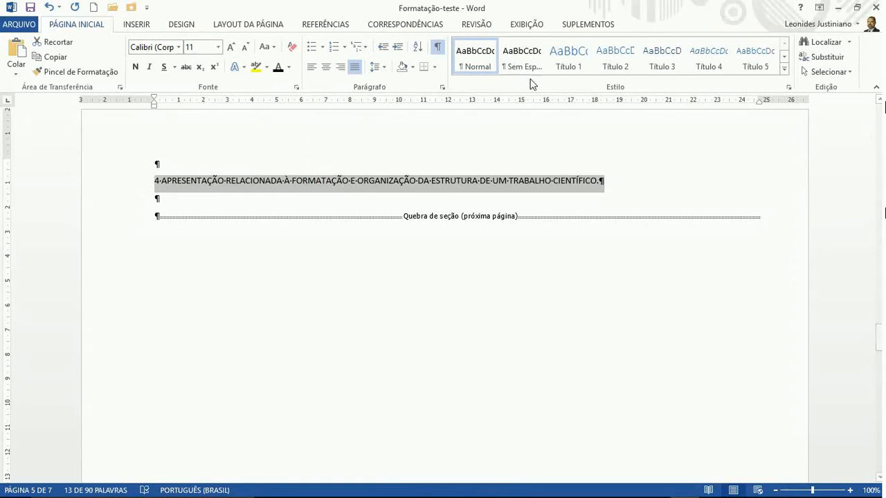
{"action": "left_click", "coordinate": [567, 61]}
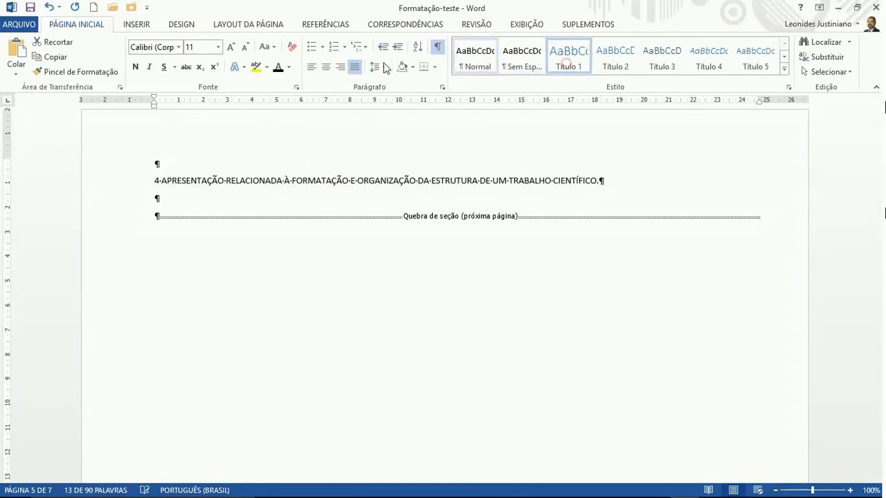
{"action": "left_click", "coordinate": [279, 65]}
{"action": "left_click", "coordinate": [247, 50]}
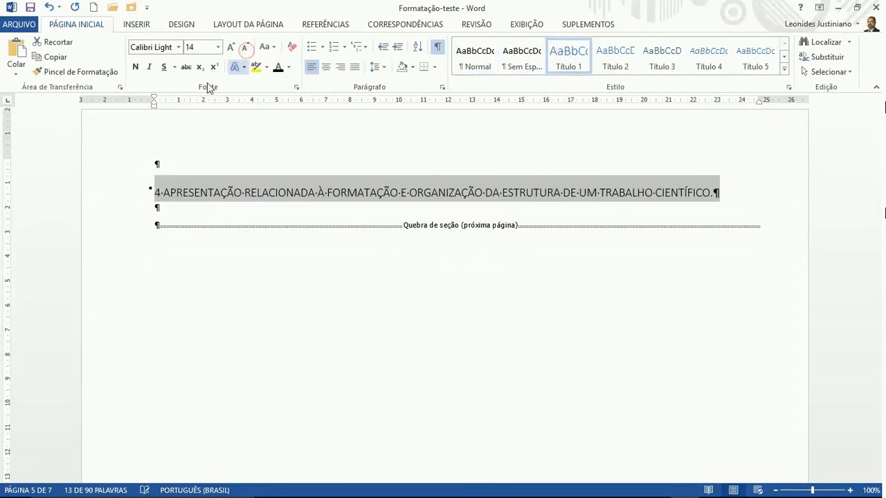
{"action": "left_click", "coordinate": [135, 66]}
Give '5 CONCLUSÃO' the same Título 1 format: black, 14 pt, bold
{"action": "scroll", "coordinate": [282, 224], "scroll_direction": "down", "scroll_amount": 10}
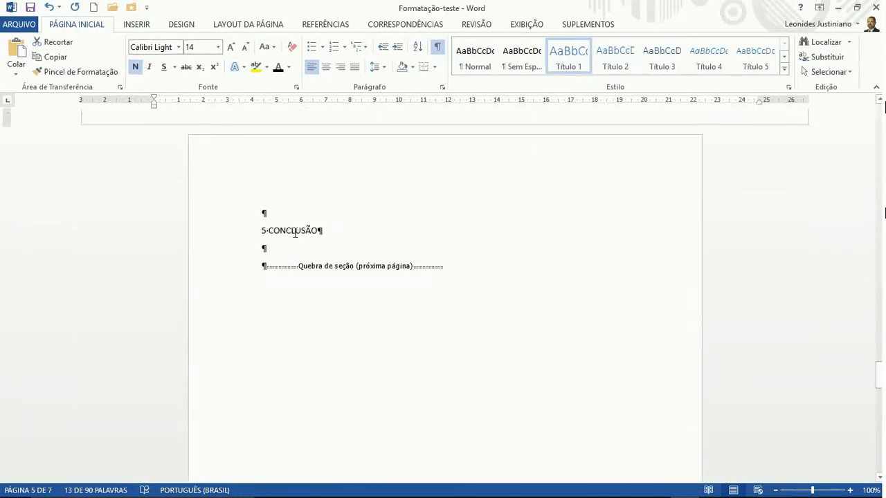
{"action": "triple_click", "coordinate": [294, 234]}
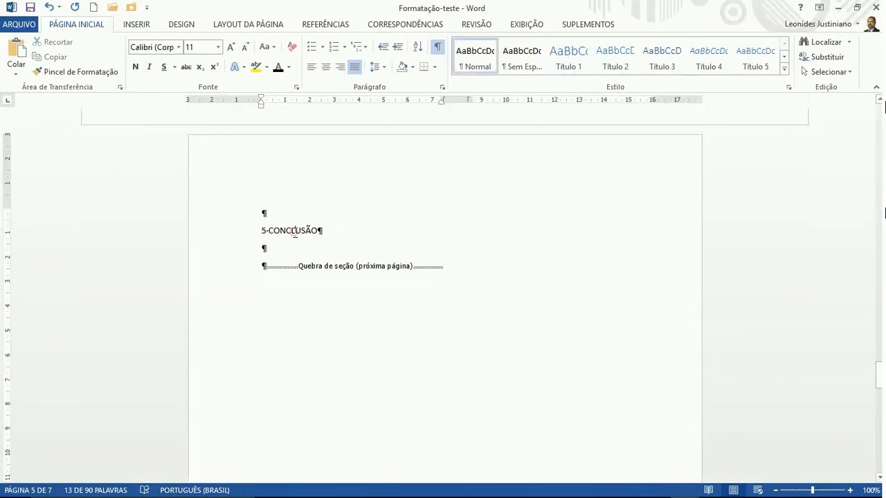
{"action": "left_click", "coordinate": [569, 61]}
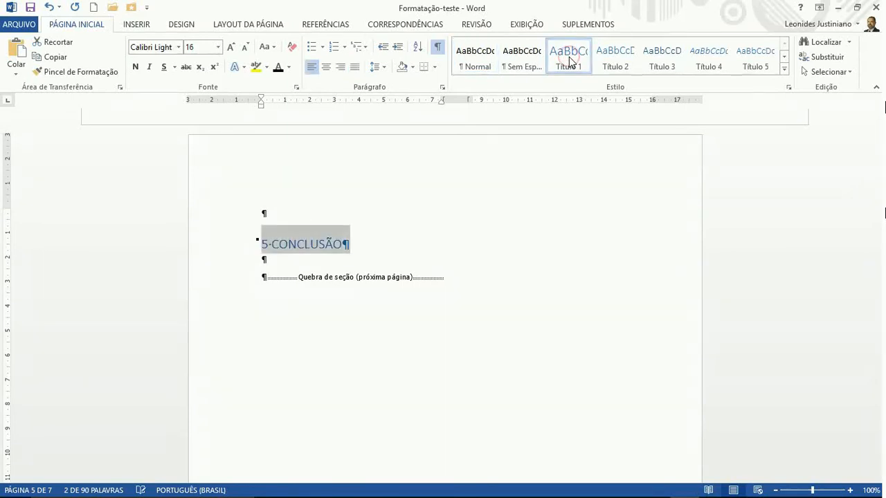
{"action": "left_click", "coordinate": [278, 68]}
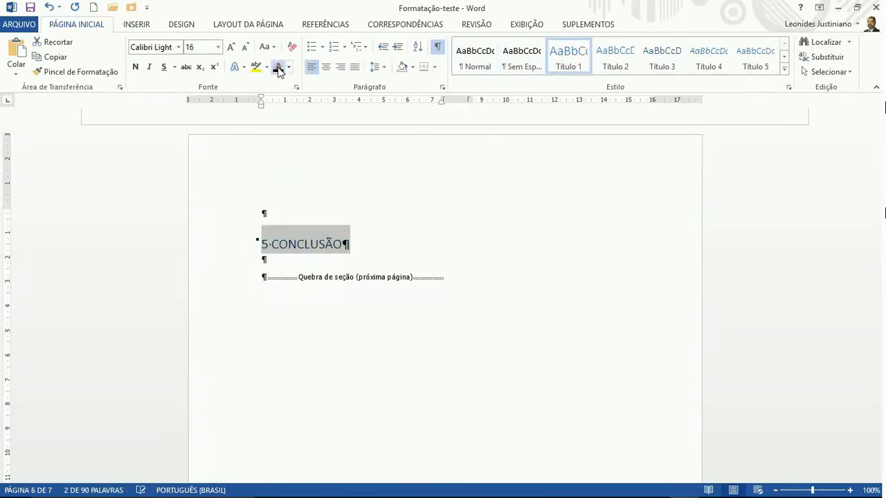
{"action": "left_click", "coordinate": [245, 47]}
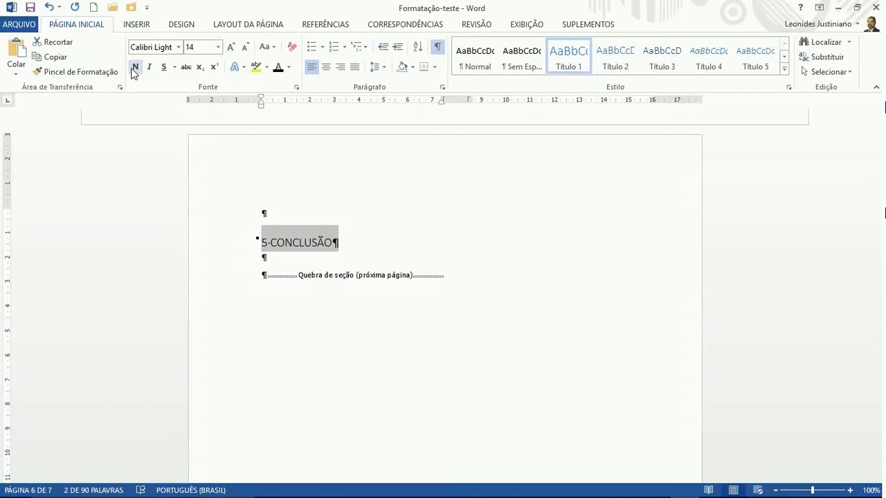
{"action": "left_click", "coordinate": [135, 67]}
Format '6 REFERÊNCIAS' as a black, bold 14-pt Título 1, then return to the first page
{"action": "scroll", "coordinate": [388, 235], "scroll_direction": "down", "scroll_amount": 15}
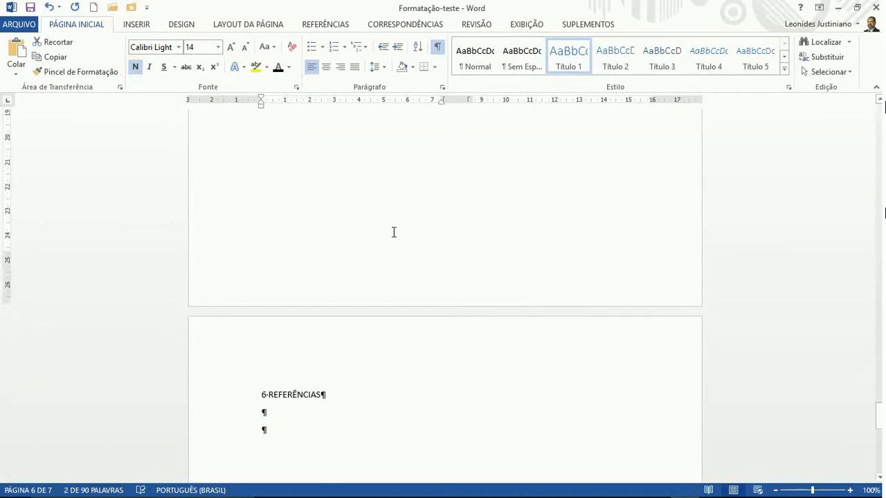
{"action": "scroll", "coordinate": [388, 233], "scroll_direction": "down", "scroll_amount": 3}
{"action": "triple_click", "coordinate": [282, 265]}
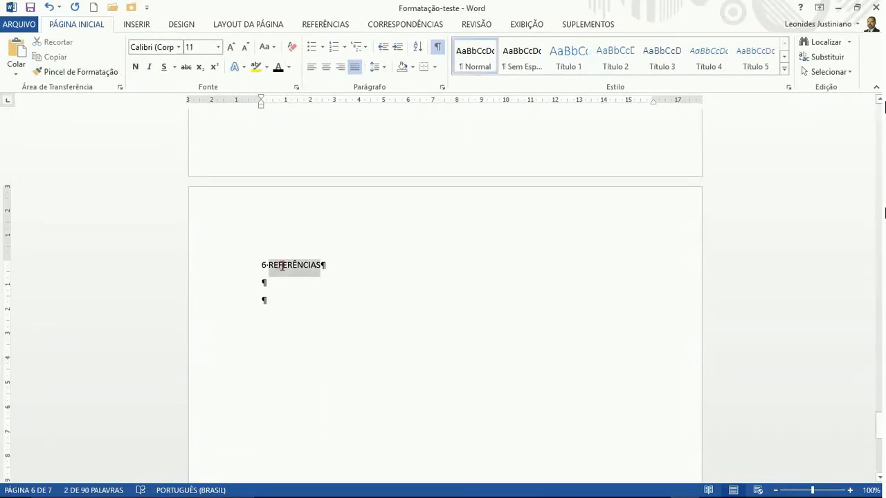
{"action": "left_click", "coordinate": [569, 62]}
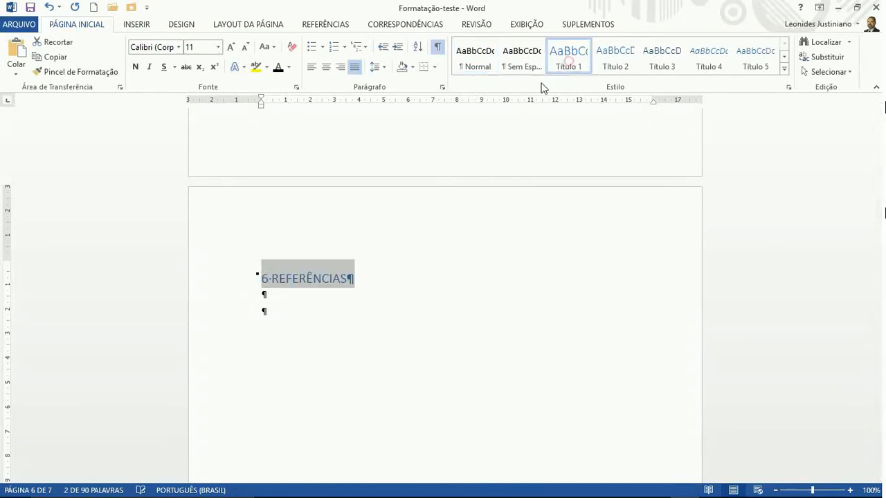
{"action": "left_click", "coordinate": [277, 67]}
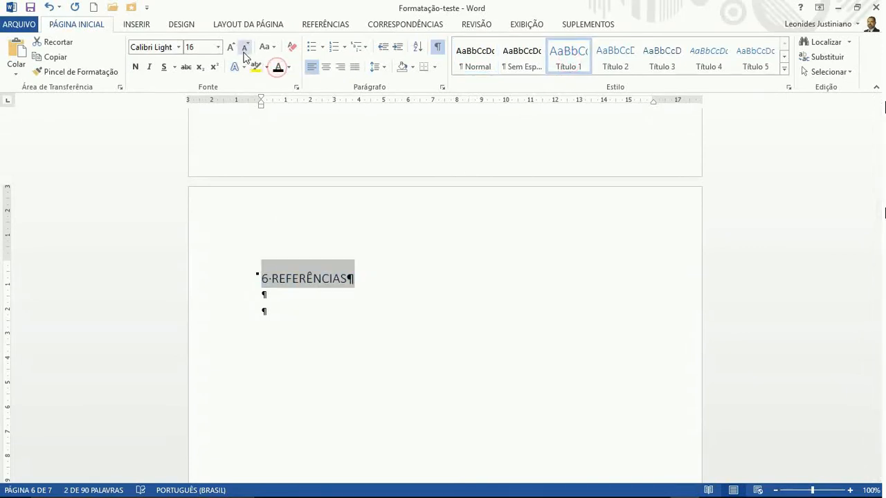
{"action": "left_click", "coordinate": [245, 47]}
{"action": "left_click", "coordinate": [139, 68]}
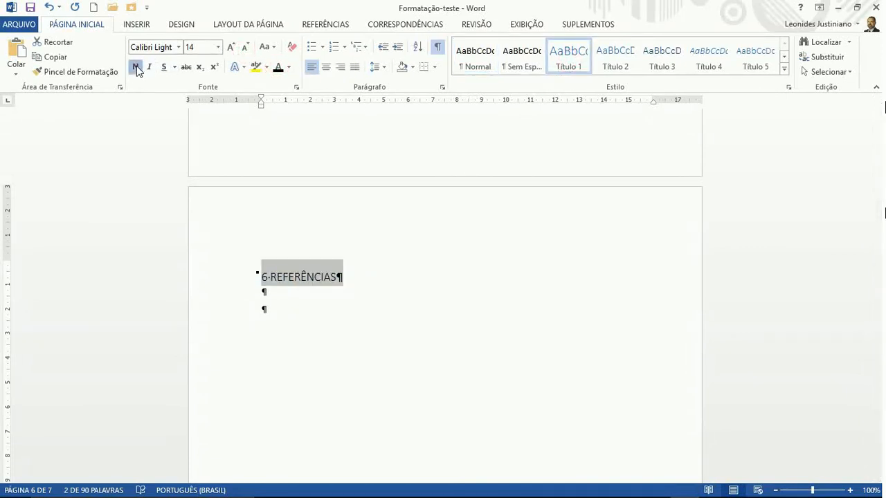
{"action": "scroll", "coordinate": [450, 273], "scroll_direction": "up", "scroll_amount": 20}
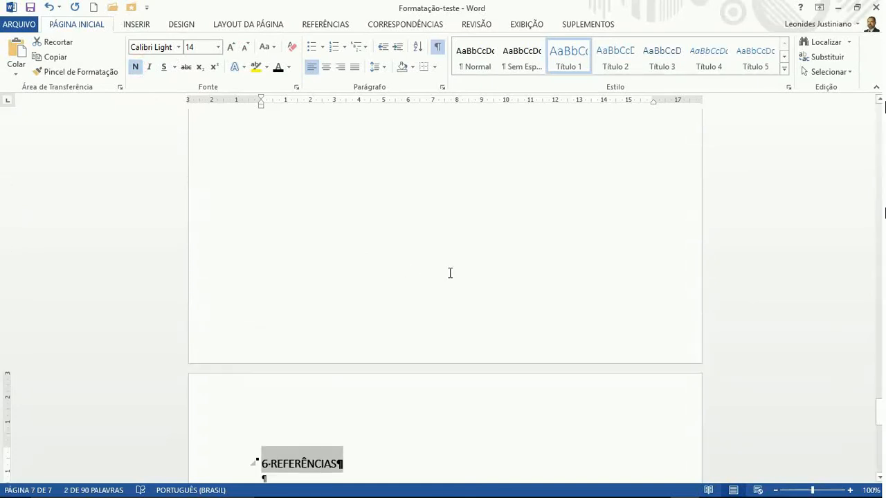
{"action": "scroll", "coordinate": [450, 273], "scroll_direction": "up", "scroll_amount": 20}
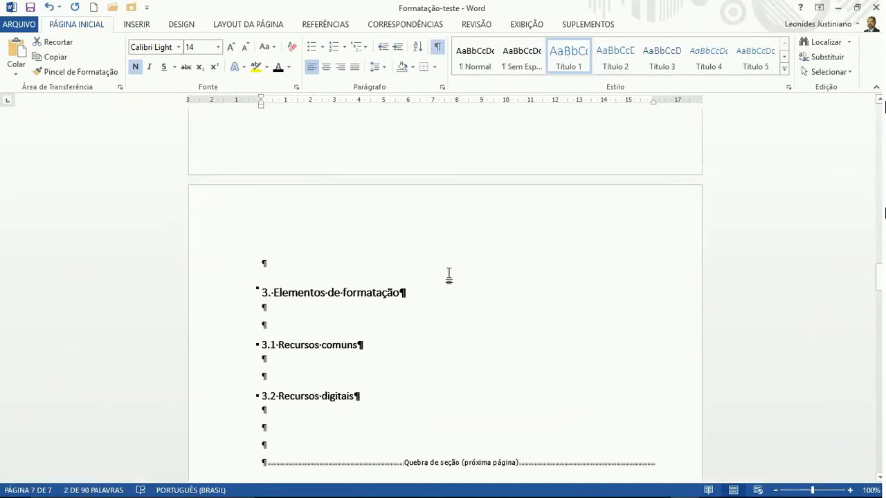
{"action": "scroll", "coordinate": [448, 275], "scroll_direction": "up", "scroll_amount": 10}
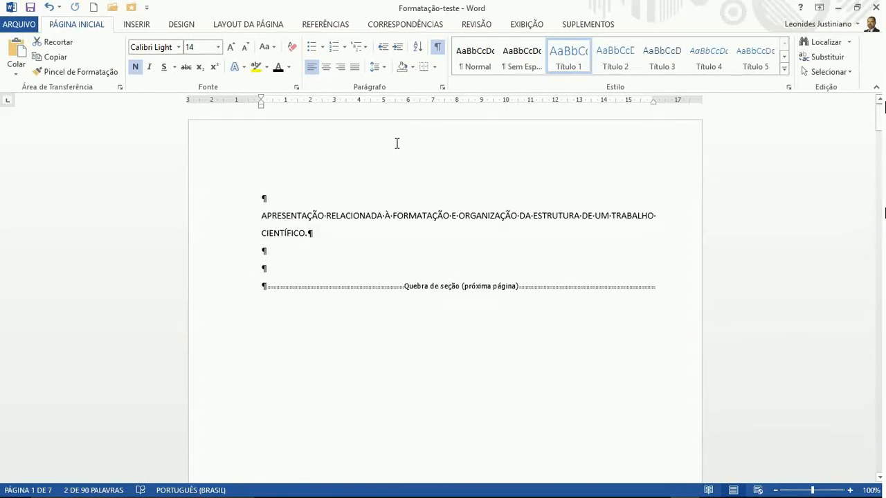
On INSERIR, open Número de Página > Fim da Página and browse the bottom-of-page styles
{"action": "left_click", "coordinate": [136, 25]}
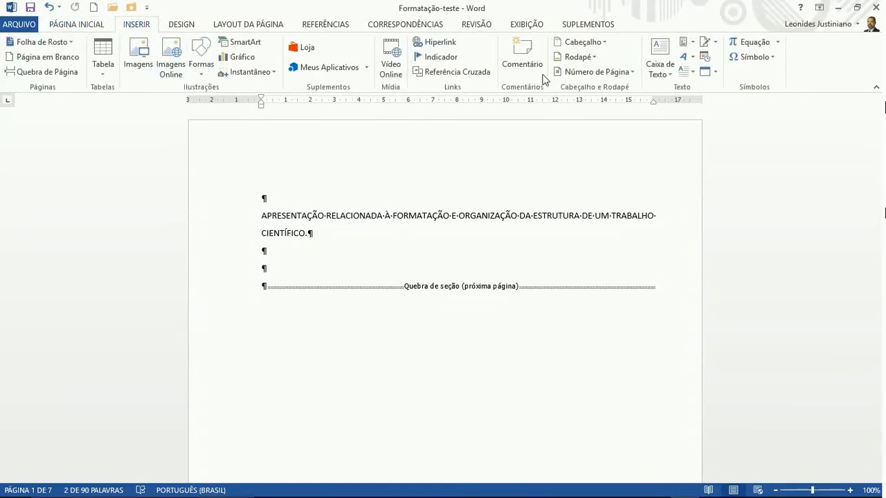
{"action": "left_click", "coordinate": [627, 72]}
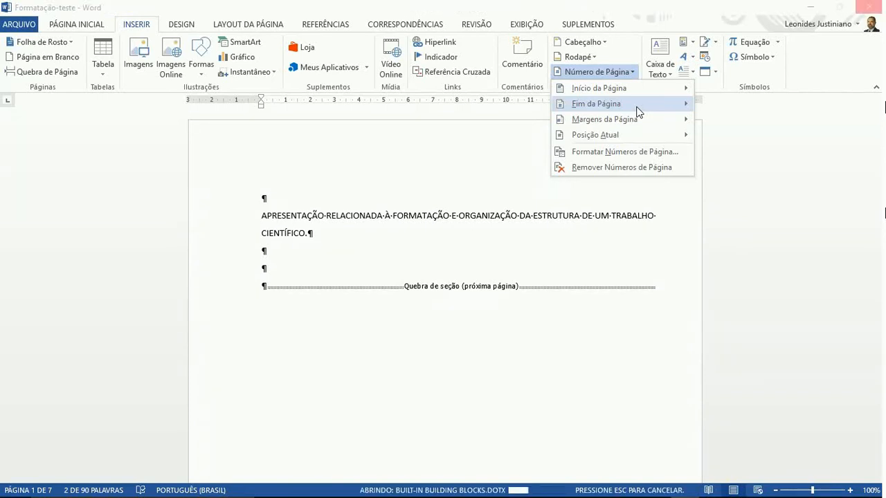
{"action": "mouse_move", "coordinate": [637, 112]}
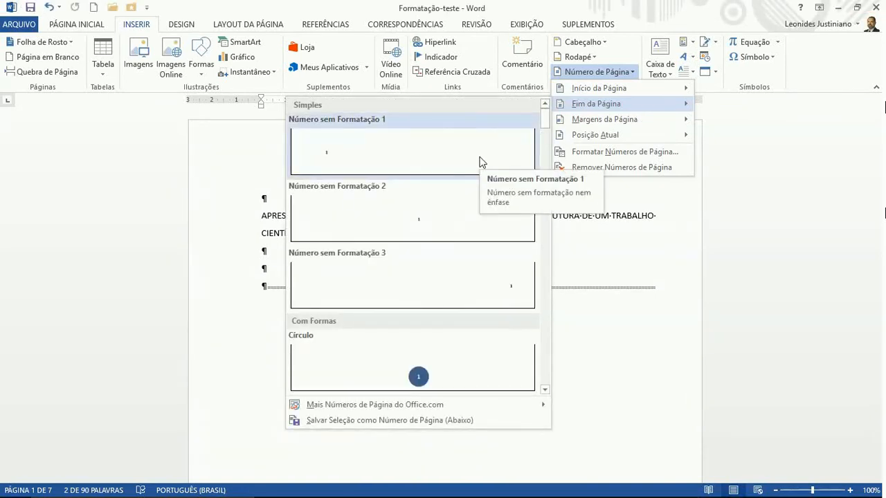
{"action": "scroll", "coordinate": [450, 207], "scroll_direction": "down", "scroll_amount": 6}
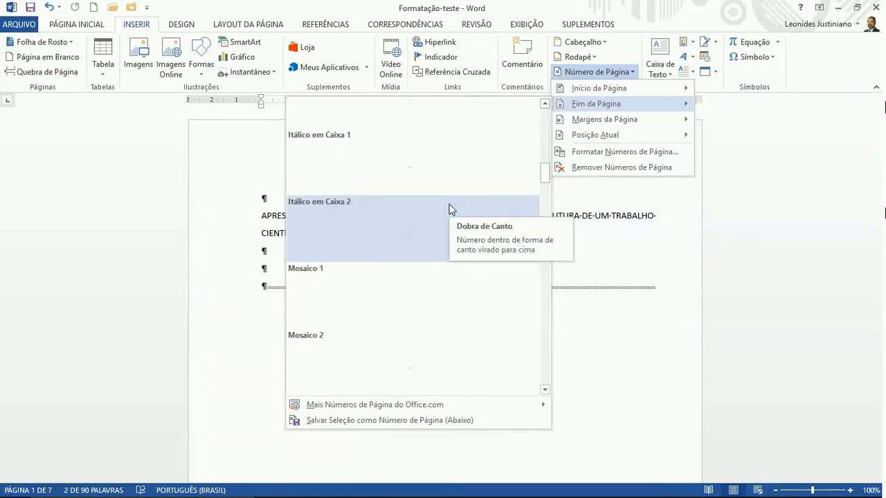
{"action": "scroll", "coordinate": [449, 209], "scroll_direction": "down", "scroll_amount": 3}
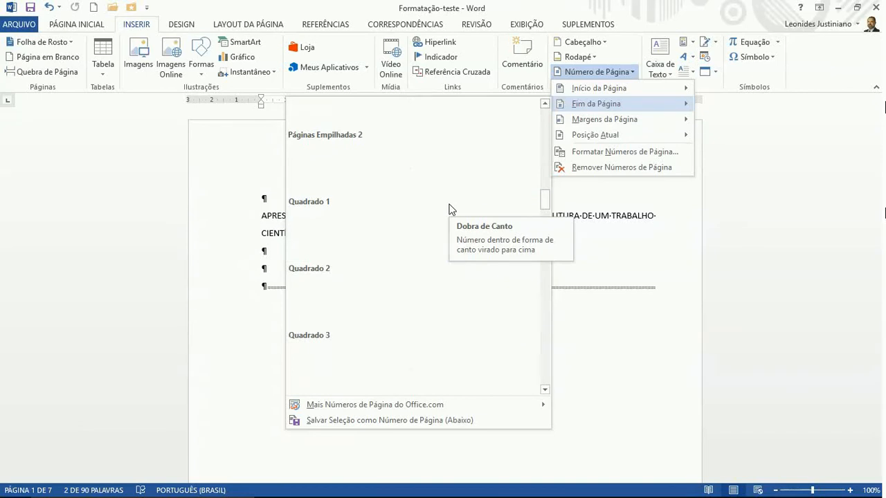
{"action": "scroll", "coordinate": [449, 209], "scroll_direction": "up", "scroll_amount": 3}
{"action": "scroll", "coordinate": [449, 209], "scroll_direction": "down", "scroll_amount": 5}
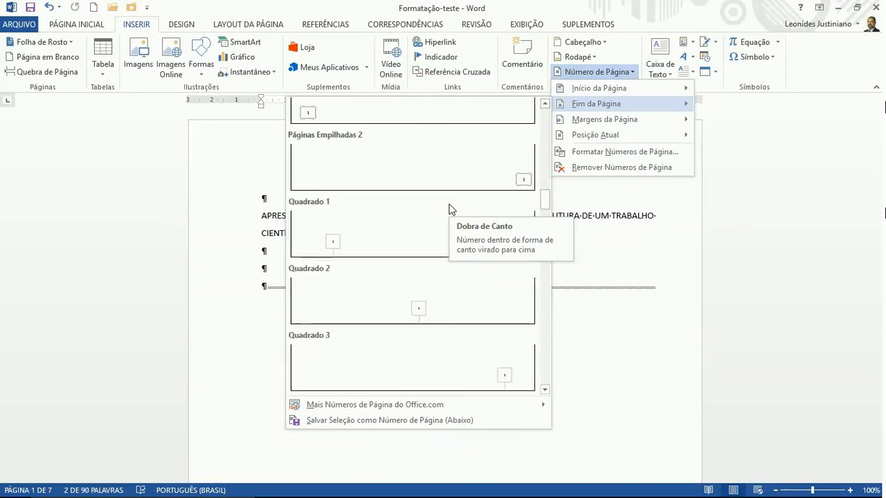
{"action": "scroll", "coordinate": [449, 209], "scroll_direction": "down", "scroll_amount": 5}
{"action": "scroll", "coordinate": [449, 209], "scroll_direction": "up", "scroll_amount": 15}
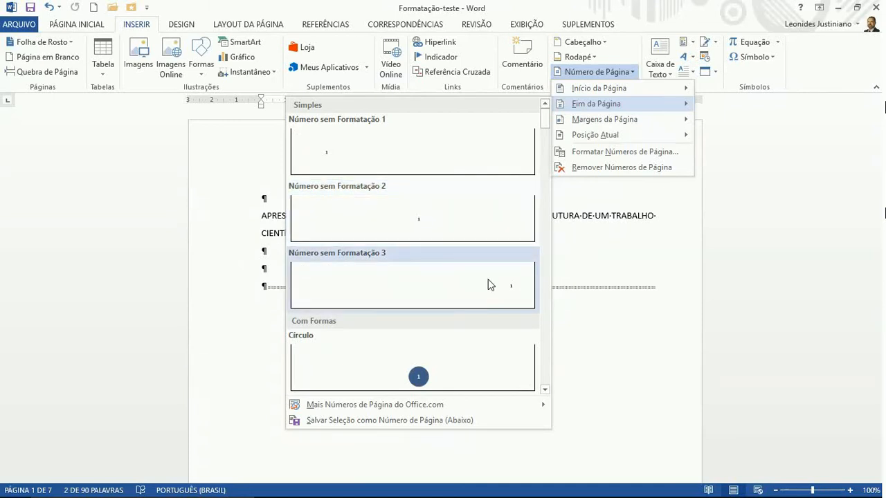
Insert Número sem Formatação 3 page numbers at the bottom right and check them across the pages
{"action": "left_click", "coordinate": [502, 296]}
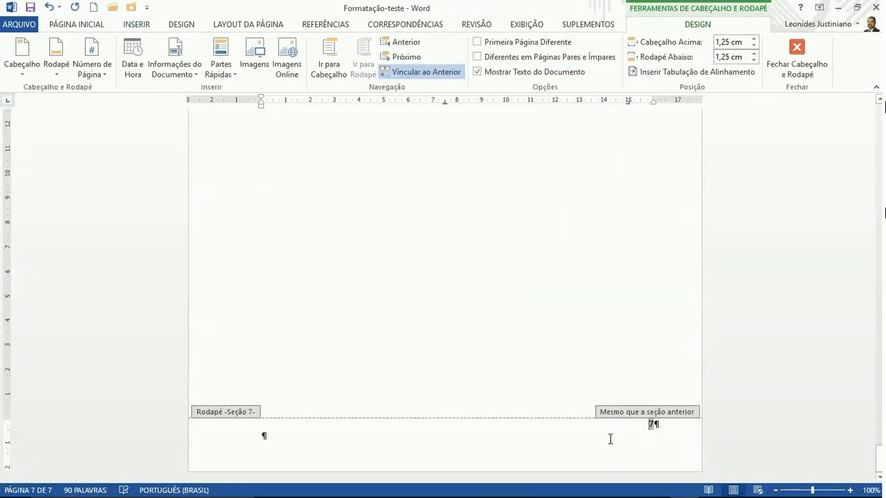
{"action": "double_click", "coordinate": [560, 447]}
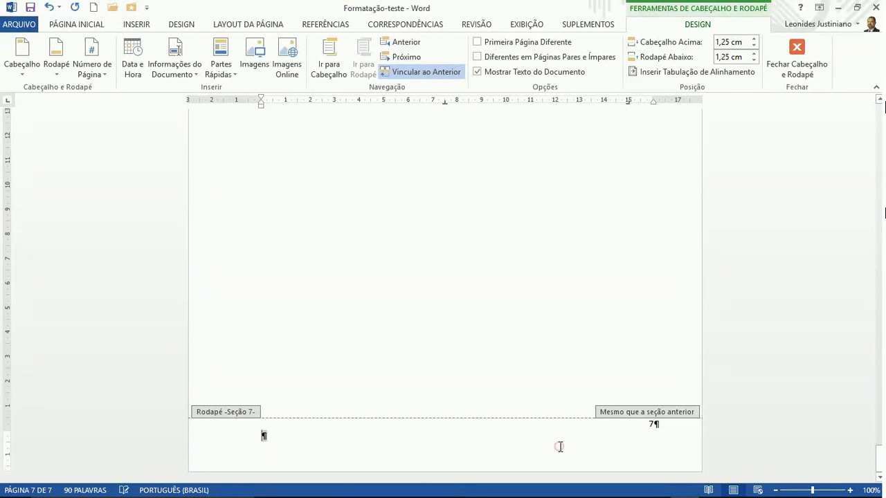
{"action": "double_click", "coordinate": [535, 365]}
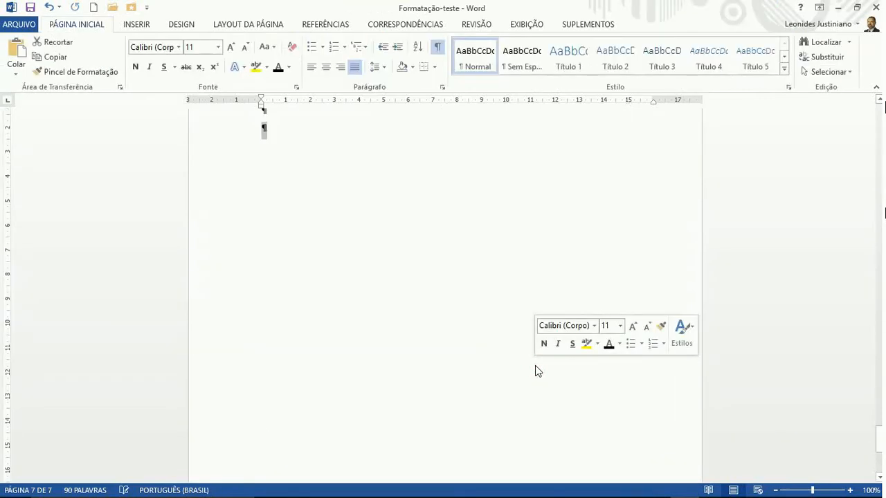
{"action": "scroll", "coordinate": [535, 365], "scroll_direction": "up", "scroll_amount": 15}
{"action": "scroll", "coordinate": [537, 366], "scroll_direction": "up", "scroll_amount": 20}
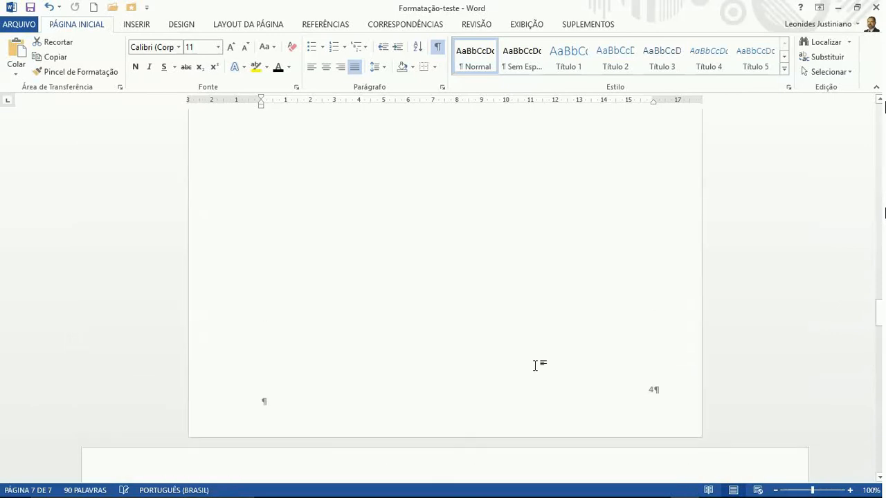
{"action": "scroll", "coordinate": [535, 365], "scroll_direction": "up", "scroll_amount": 5}
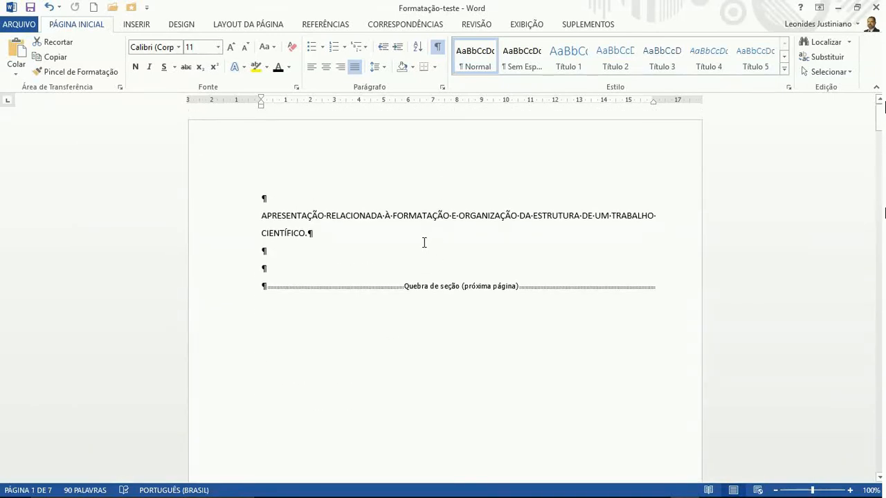
{"action": "scroll", "coordinate": [408, 233], "scroll_direction": "down", "scroll_amount": 9}
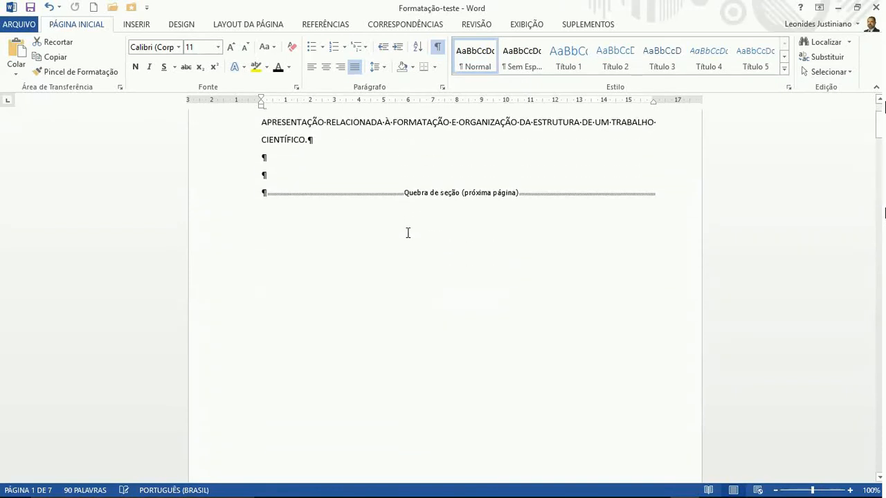
{"action": "scroll", "coordinate": [407, 234], "scroll_direction": "down", "scroll_amount": 1}
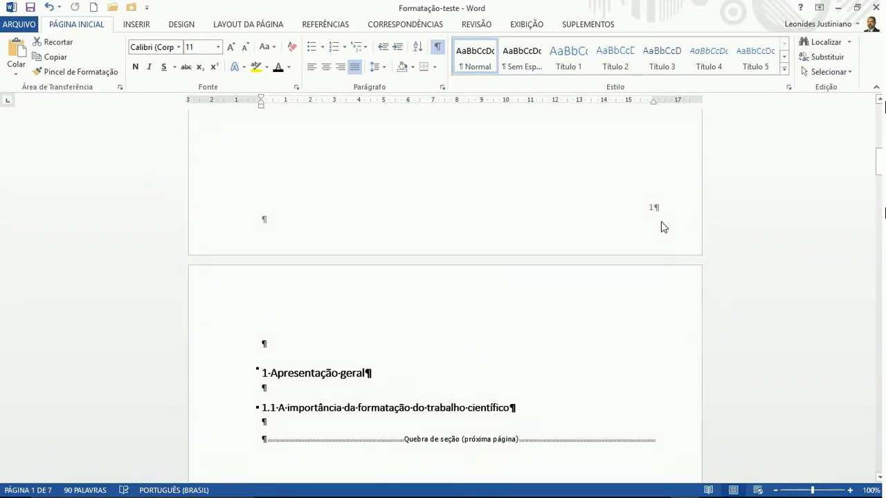
{"action": "scroll", "coordinate": [526, 204], "scroll_direction": "up", "scroll_amount": 9}
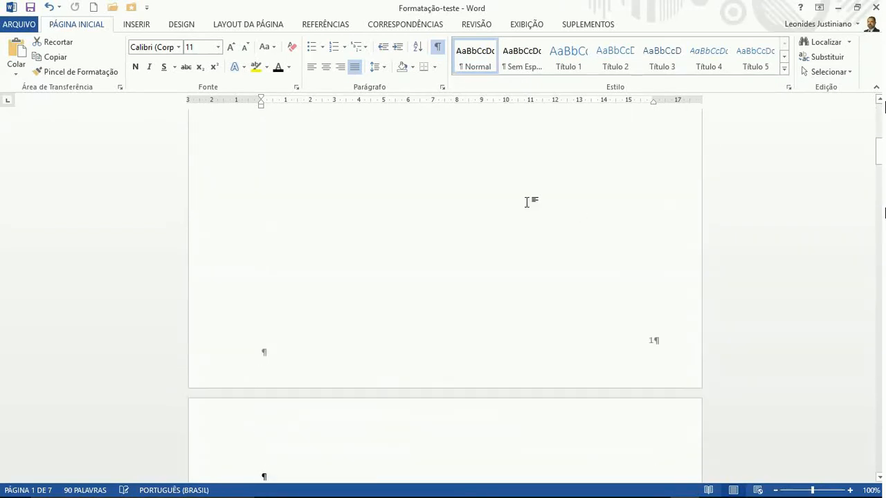
{"action": "left_click", "coordinate": [472, 242]}
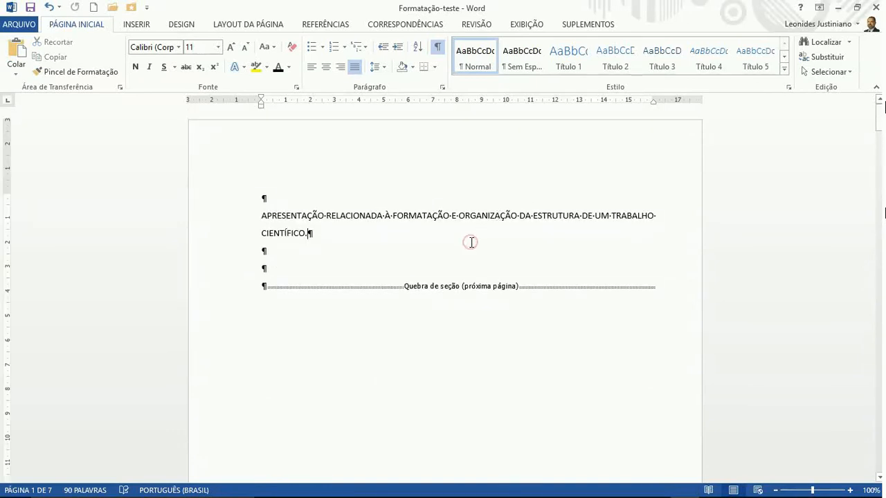
{"action": "left_click", "coordinate": [268, 26]}
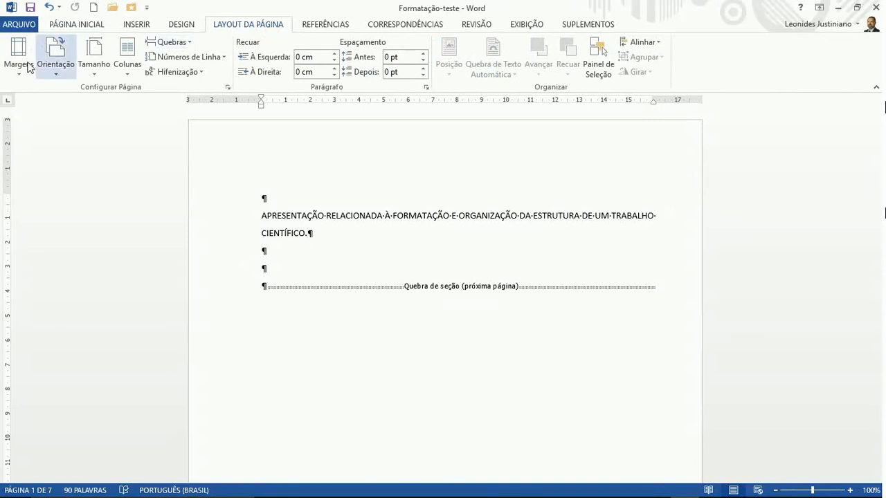
Enable 'Diferente na primeira página' in the Page Setup Layout settings
{"action": "left_click", "coordinate": [227, 88]}
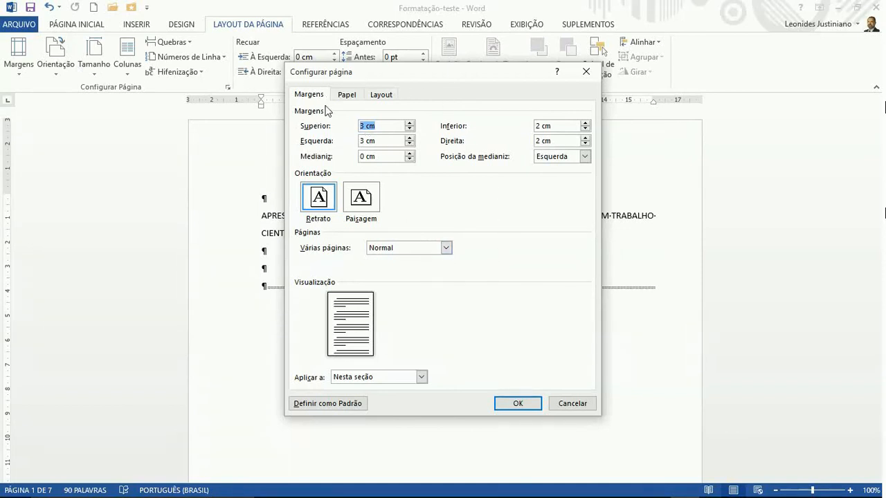
{"action": "left_click", "coordinate": [388, 99]}
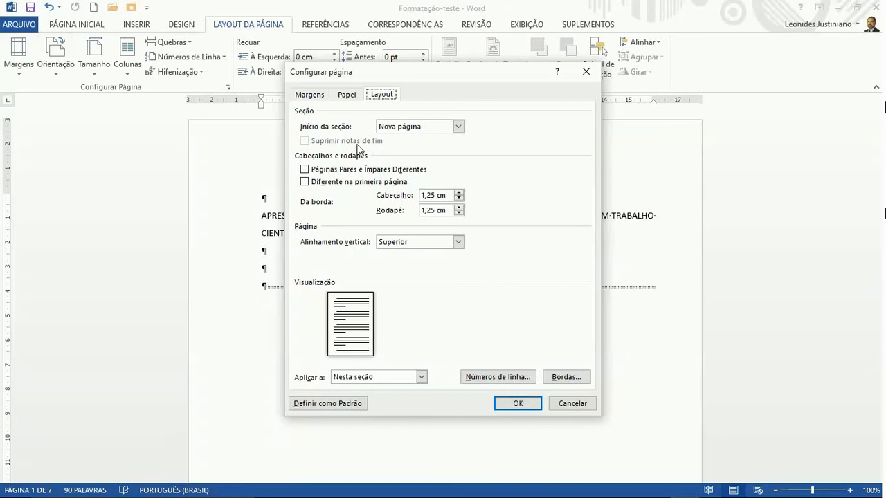
{"action": "left_click", "coordinate": [304, 182]}
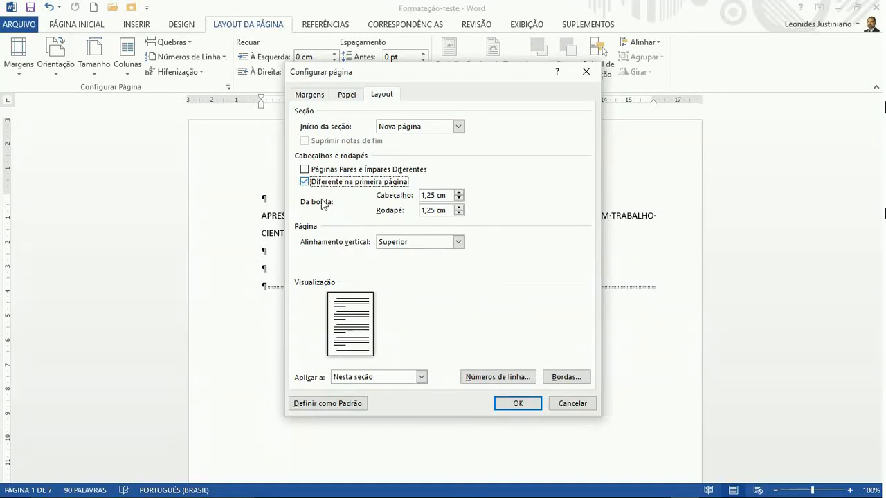
{"action": "left_click", "coordinate": [519, 405]}
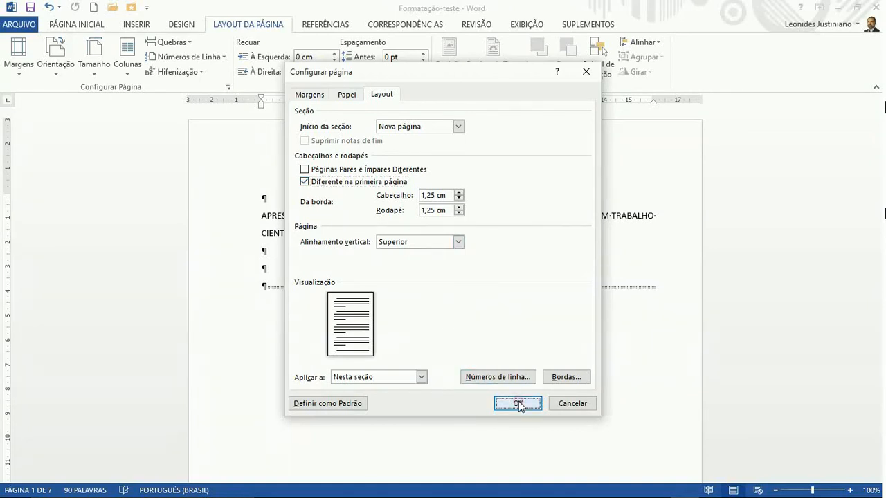
{"action": "scroll", "coordinate": [533, 335], "scroll_direction": "down", "scroll_amount": 3}
{"action": "scroll", "coordinate": [541, 328], "scroll_direction": "down", "scroll_amount": 10}
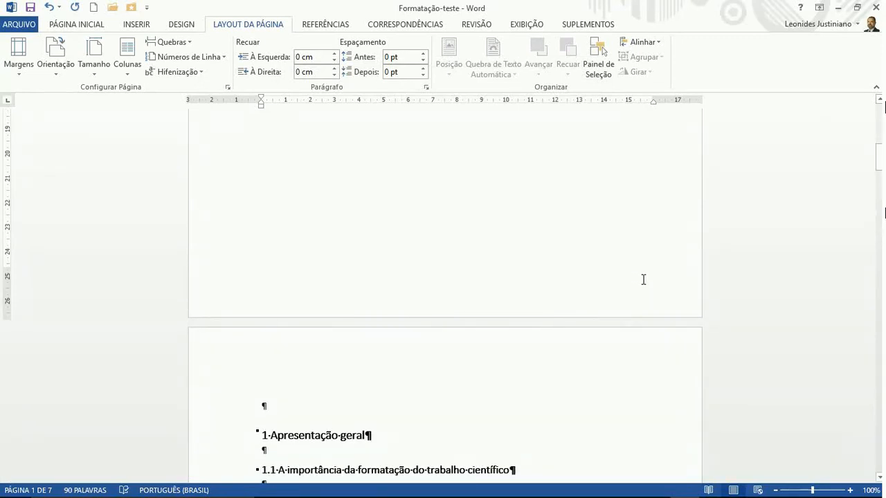
{"action": "scroll", "coordinate": [507, 352], "scroll_direction": "down", "scroll_amount": 10}
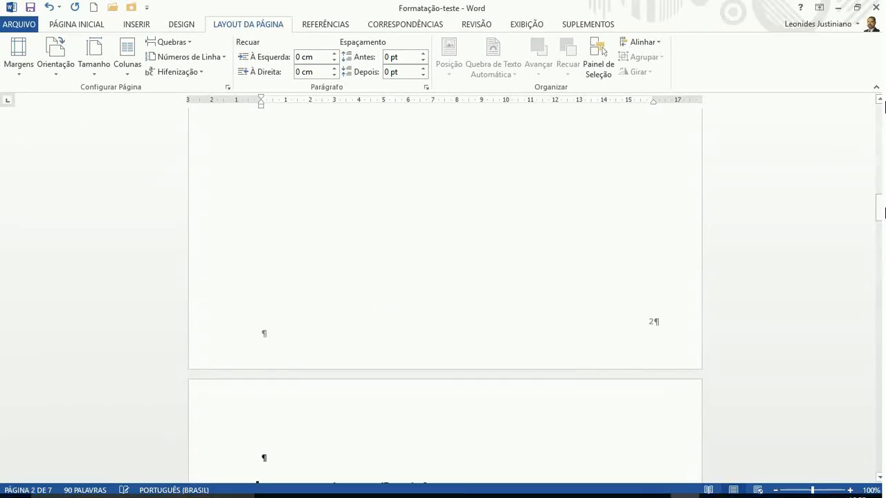
{"action": "scroll", "coordinate": [587, 354], "scroll_direction": "up", "scroll_amount": 10}
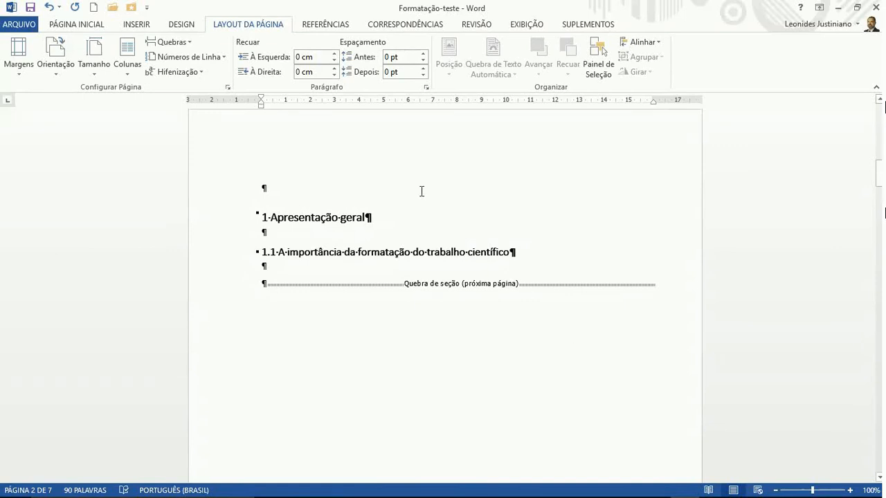
{"action": "left_click", "coordinate": [384, 192]}
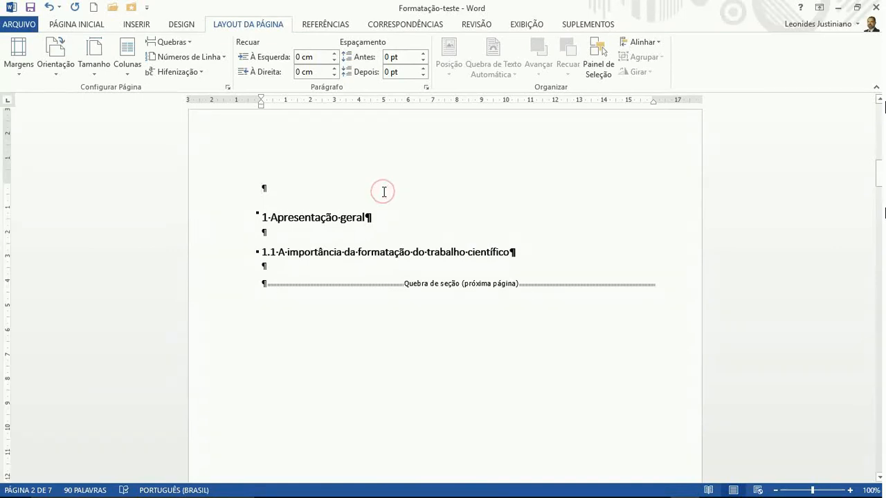
{"action": "scroll", "coordinate": [420, 248], "scroll_direction": "down", "scroll_amount": 15}
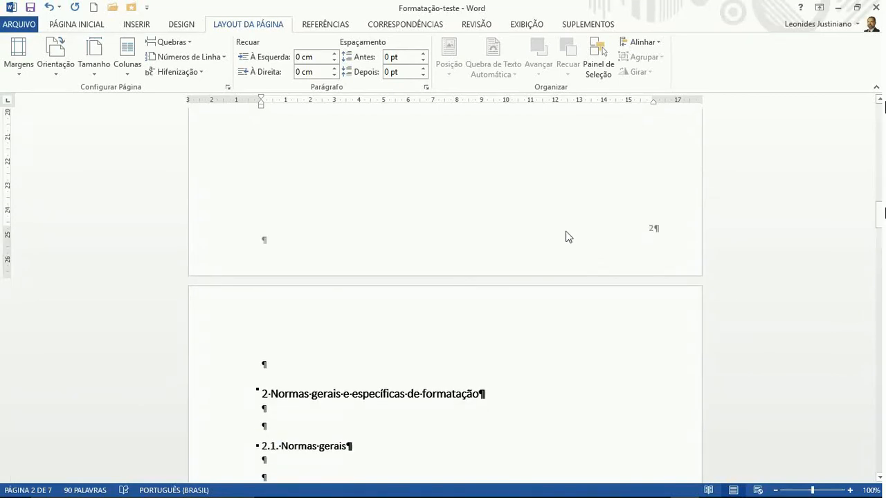
{"action": "scroll", "coordinate": [565, 232], "scroll_direction": "up", "scroll_amount": 15}
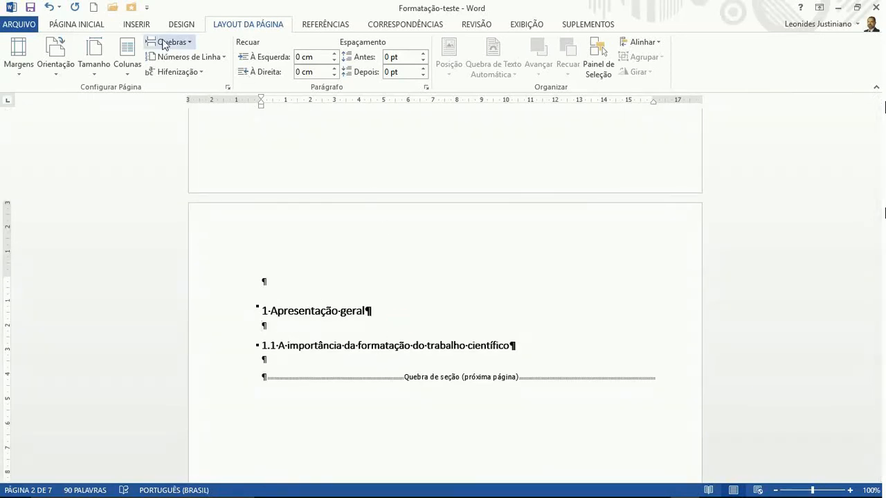
Set the page number format to start at 1 for the '1 Apresentação geral' section
{"action": "left_click", "coordinate": [137, 26]}
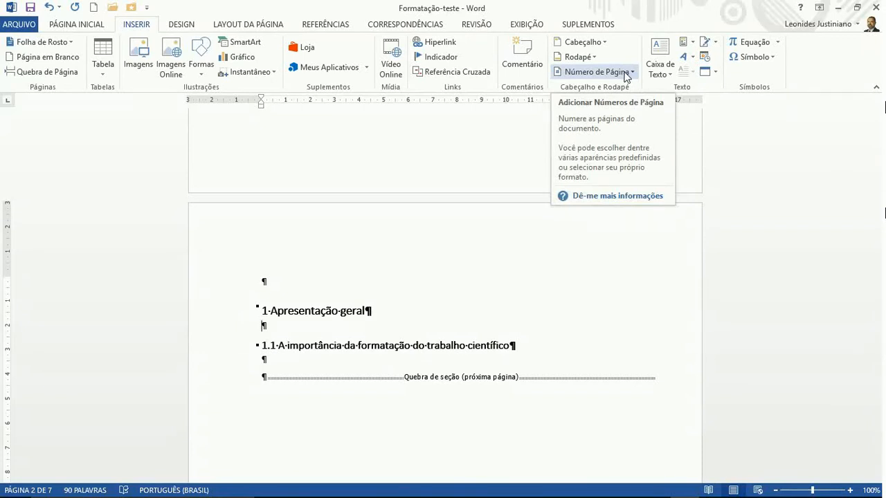
{"action": "left_click", "coordinate": [627, 72]}
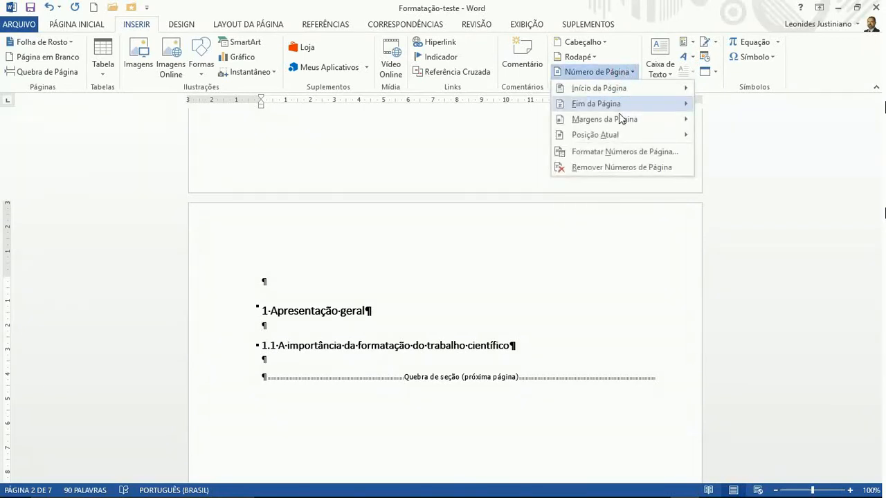
{"action": "left_click", "coordinate": [622, 151]}
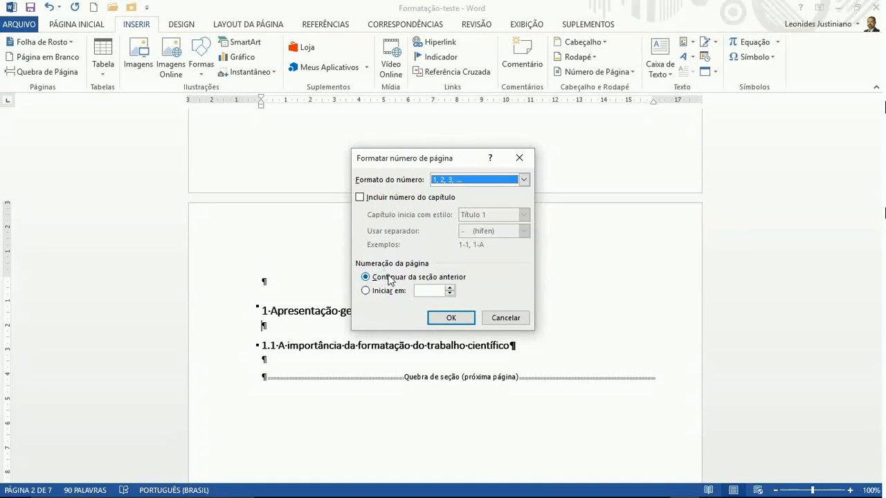
{"action": "left_click", "coordinate": [366, 291]}
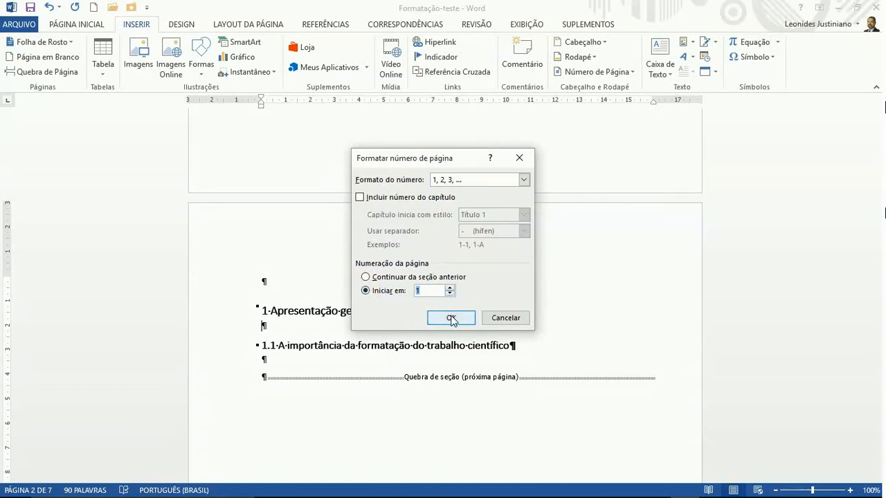
{"action": "left_click", "coordinate": [451, 320]}
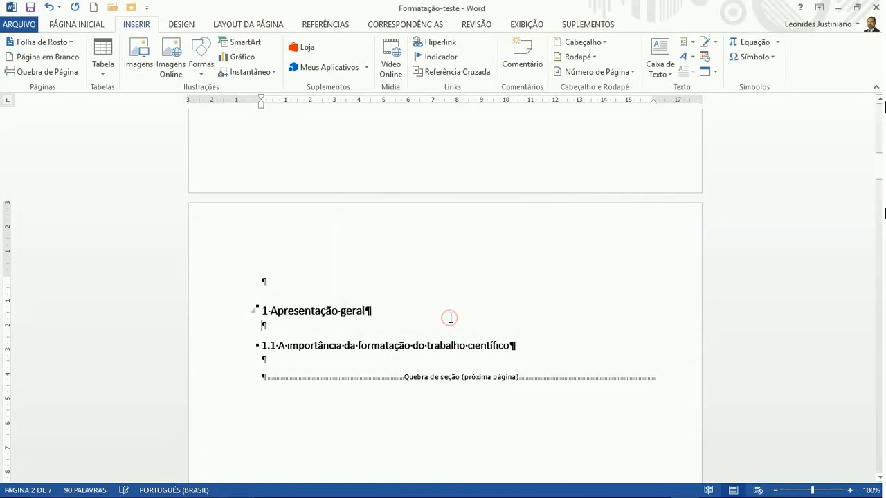
{"action": "scroll", "coordinate": [451, 318], "scroll_direction": "down", "scroll_amount": 5}
Add two blank lines below the cover title, ahead of the section break
{"action": "scroll", "coordinate": [451, 318], "scroll_direction": "down", "scroll_amount": 10}
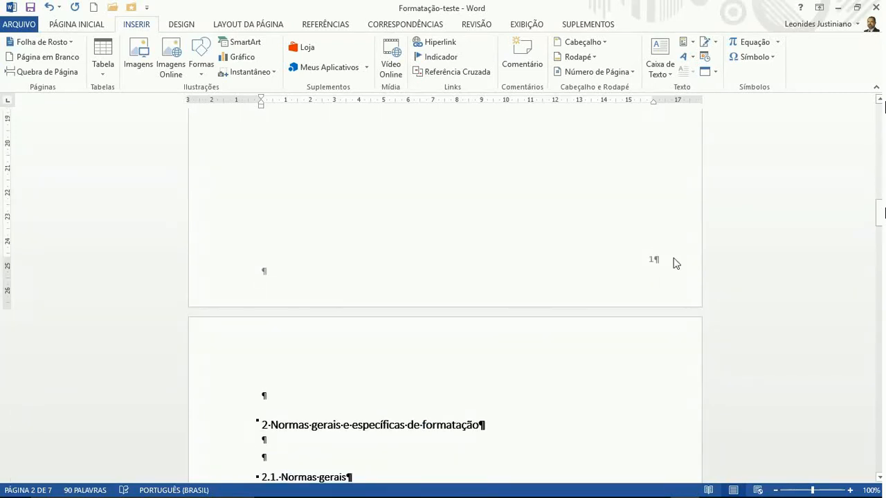
{"action": "scroll", "coordinate": [669, 270], "scroll_direction": "down", "scroll_amount": 15}
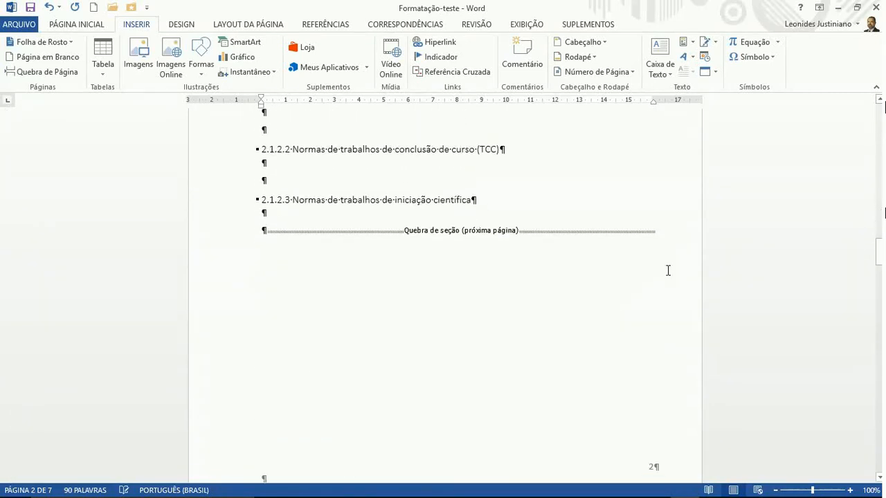
{"action": "scroll", "coordinate": [669, 270], "scroll_direction": "down", "scroll_amount": 3}
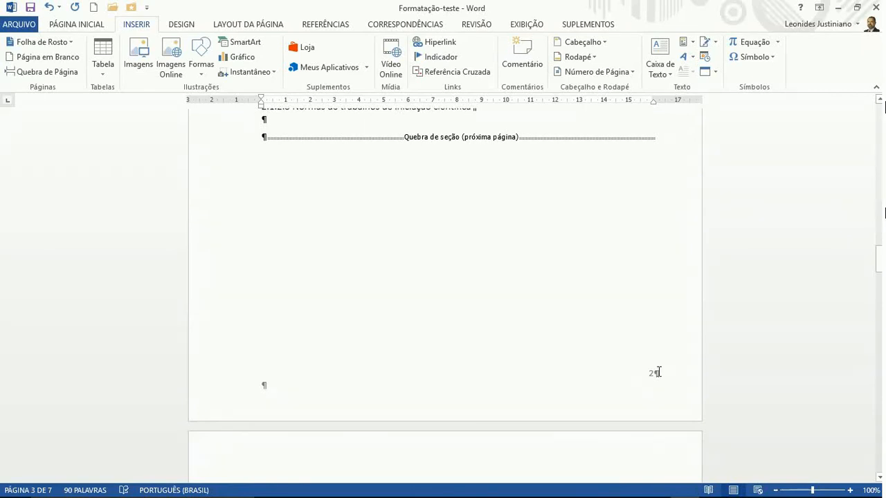
{"action": "scroll", "coordinate": [658, 372], "scroll_direction": "down", "scroll_amount": 10}
{"action": "scroll", "coordinate": [660, 375], "scroll_direction": "down", "scroll_amount": 10}
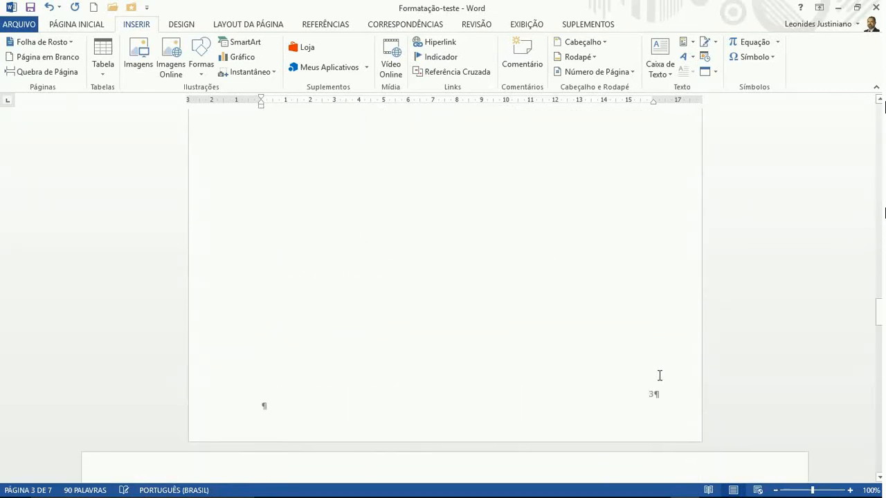
{"action": "scroll", "coordinate": [659, 375], "scroll_direction": "up", "scroll_amount": 15}
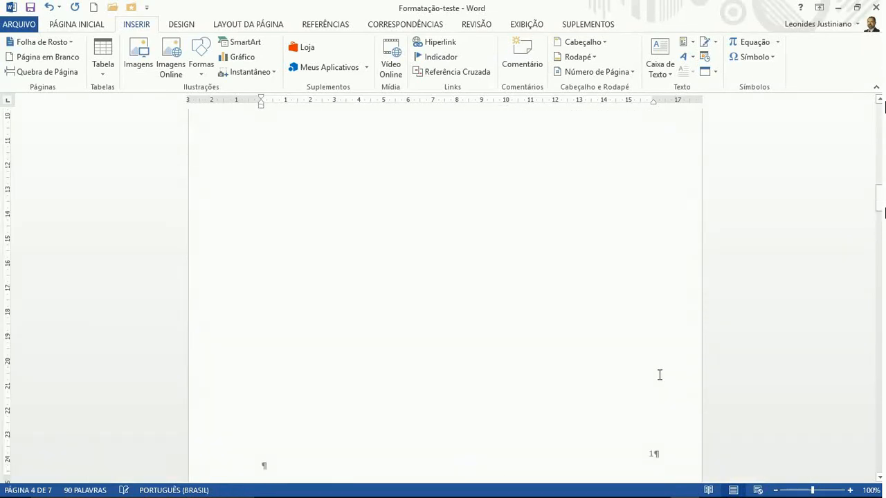
{"action": "scroll", "coordinate": [658, 375], "scroll_direction": "up", "scroll_amount": 5}
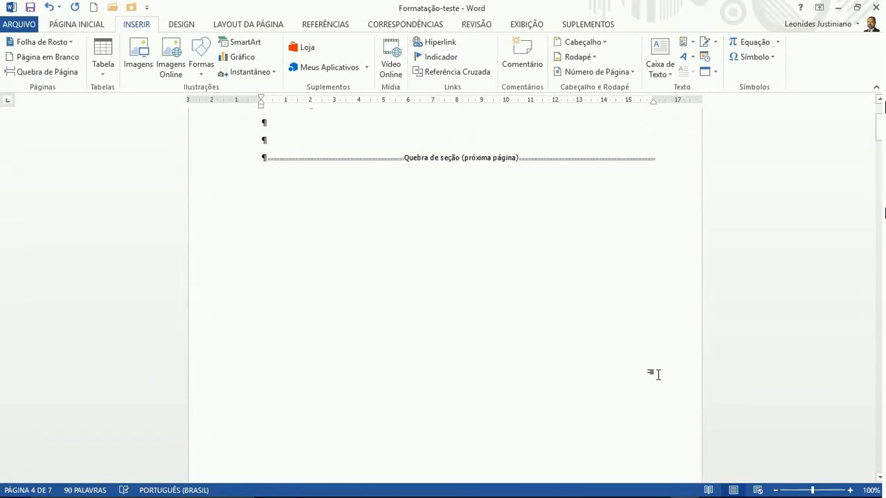
{"action": "scroll", "coordinate": [658, 374], "scroll_direction": "up", "scroll_amount": 1}
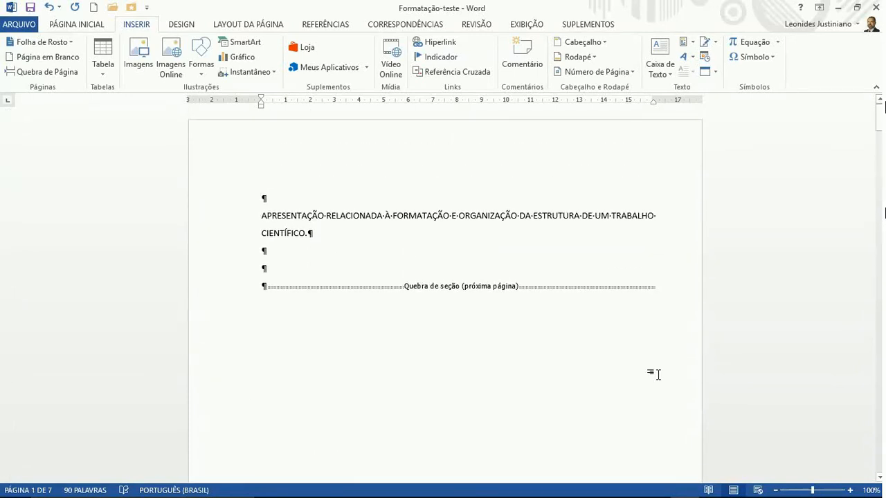
{"action": "left_click", "coordinate": [283, 263]}
{"action": "key", "text": "Return"}
{"action": "key", "text": "Return"}
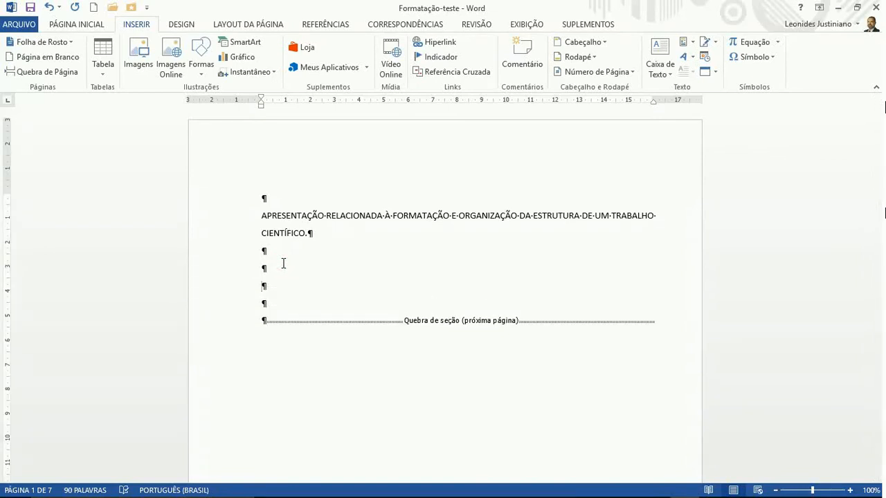
Insert a Próxima Página section break after the cover page
{"action": "left_click", "coordinate": [223, 25]}
{"action": "left_click", "coordinate": [173, 43]}
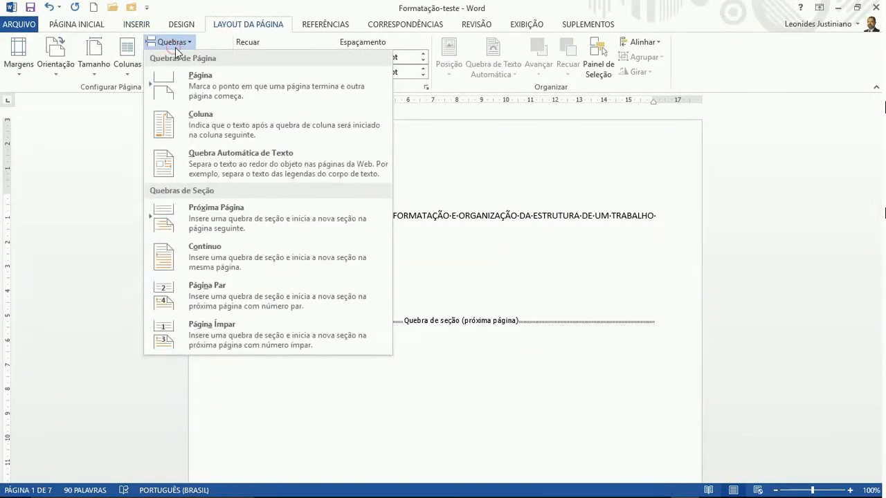
{"action": "left_click", "coordinate": [207, 218]}
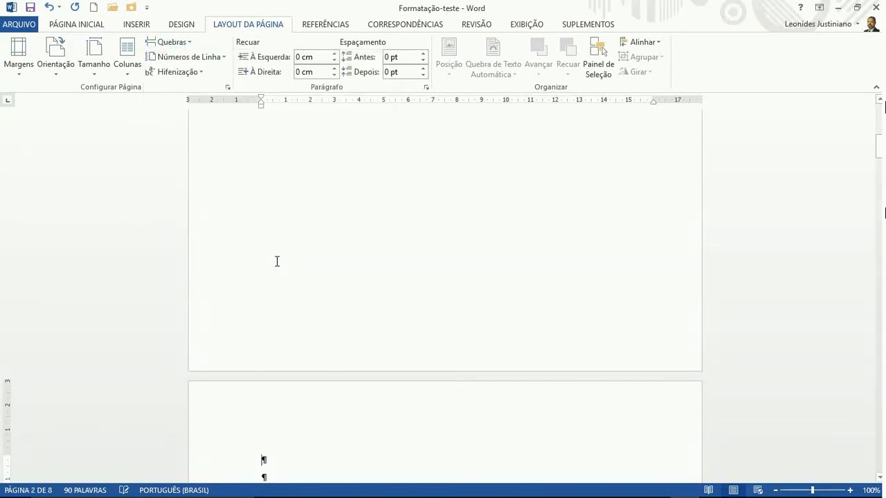
{"action": "scroll", "coordinate": [304, 267], "scroll_direction": "down", "scroll_amount": 15}
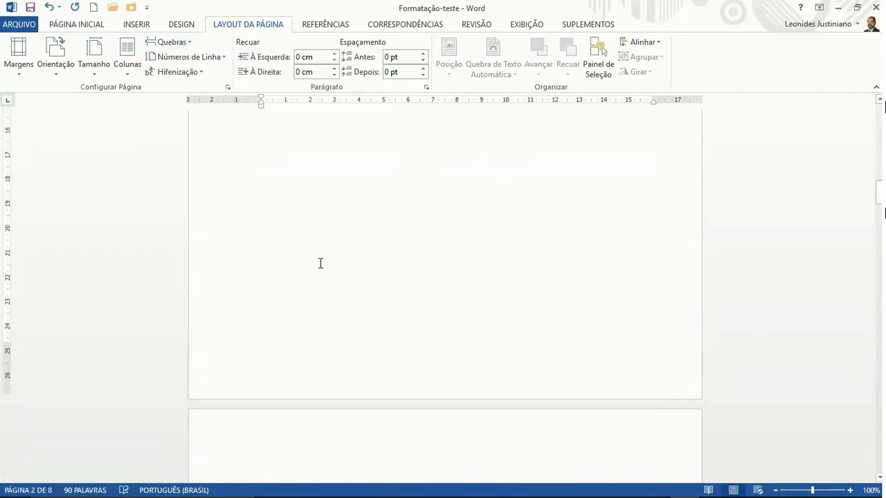
{"action": "scroll", "coordinate": [321, 263], "scroll_direction": "down", "scroll_amount": 15}
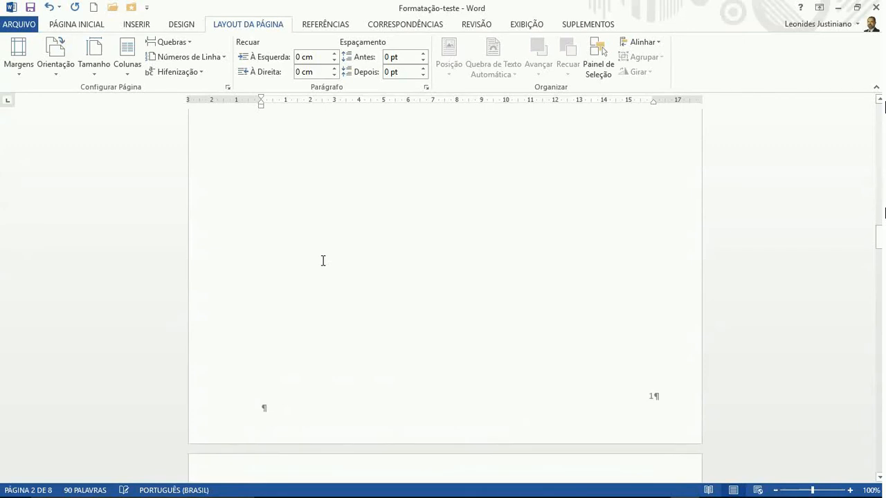
{"action": "scroll", "coordinate": [322, 260], "scroll_direction": "up", "scroll_amount": 15}
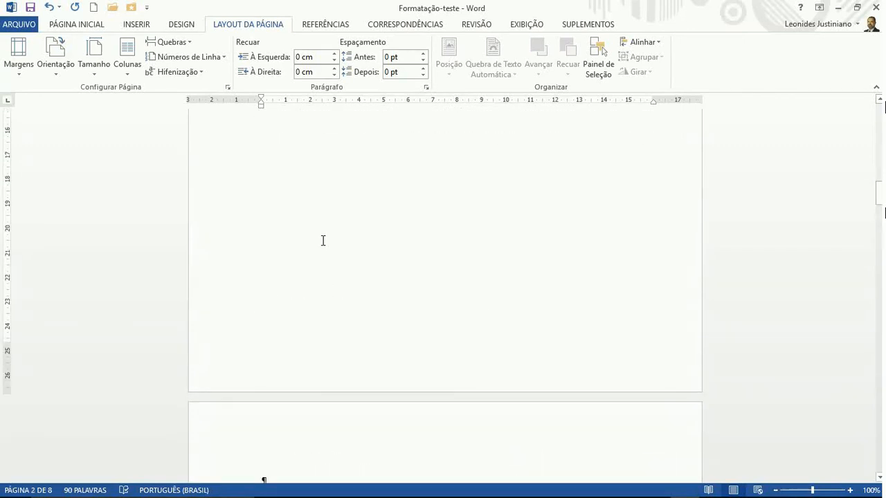
{"action": "scroll", "coordinate": [325, 250], "scroll_direction": "up", "scroll_amount": 3}
{"action": "scroll", "coordinate": [533, 358], "scroll_direction": "up", "scroll_amount": 15}
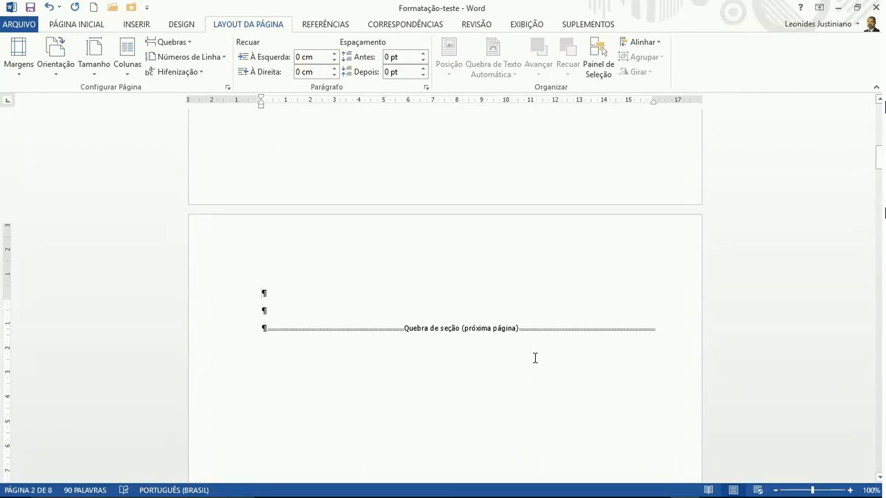
{"action": "scroll", "coordinate": [533, 357], "scroll_direction": "down", "scroll_amount": 5}
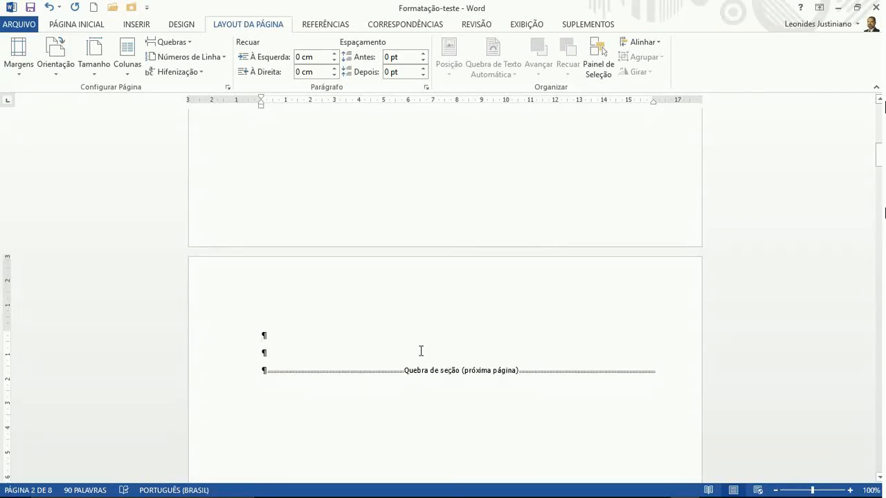
Add a blank line on the new page 2 above its section break
{"action": "left_click", "coordinate": [314, 349]}
{"action": "key", "text": "Return"}
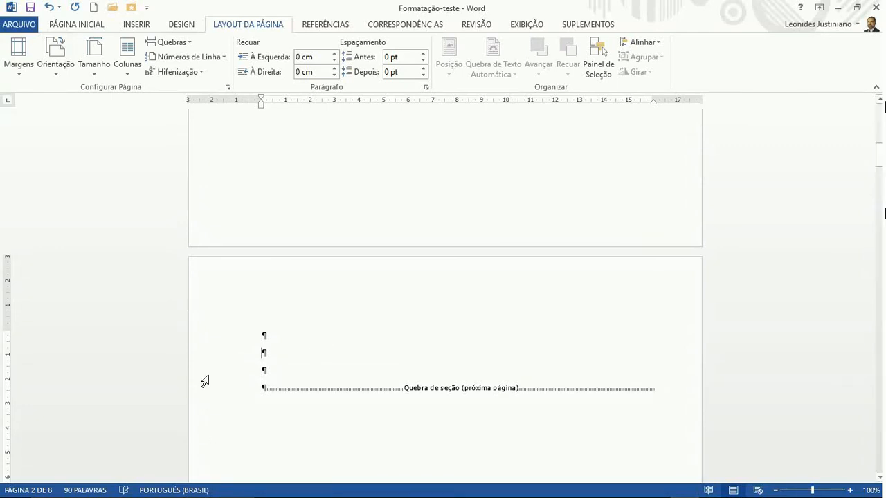
{"action": "left_click", "coordinate": [320, 25]}
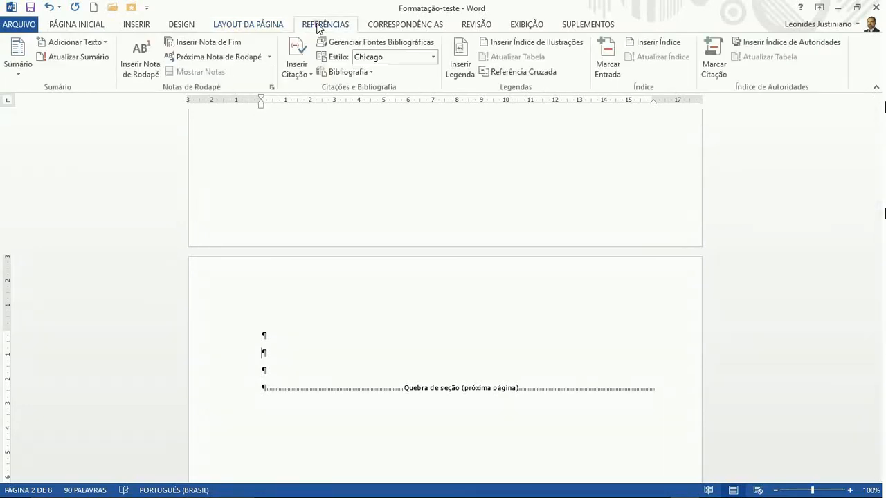
Insert an automatic Sumário on page 2 listing headings 1 through 6 with page numbers
{"action": "left_click", "coordinate": [21, 65]}
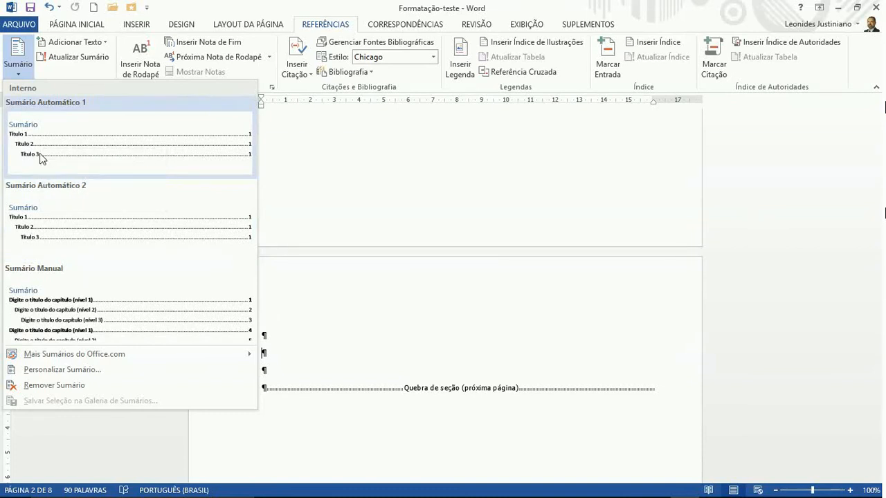
{"action": "left_click", "coordinate": [28, 219]}
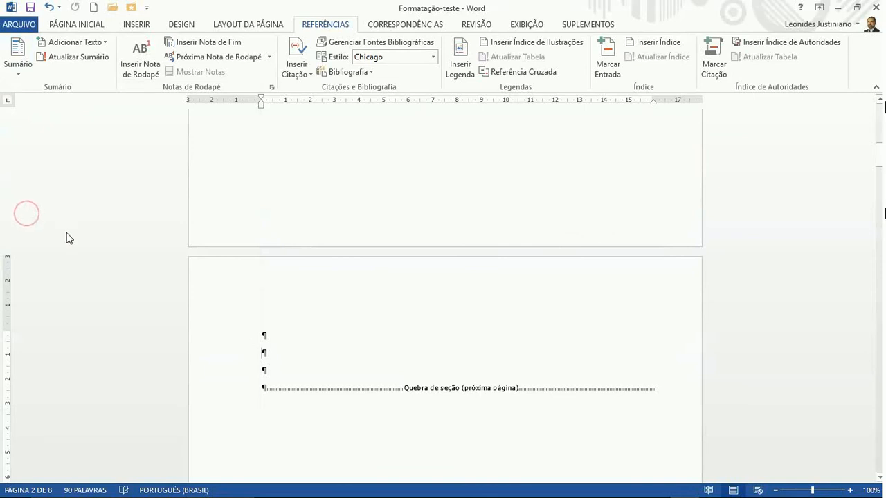
{"action": "scroll", "coordinate": [334, 313], "scroll_direction": "up", "scroll_amount": 6}
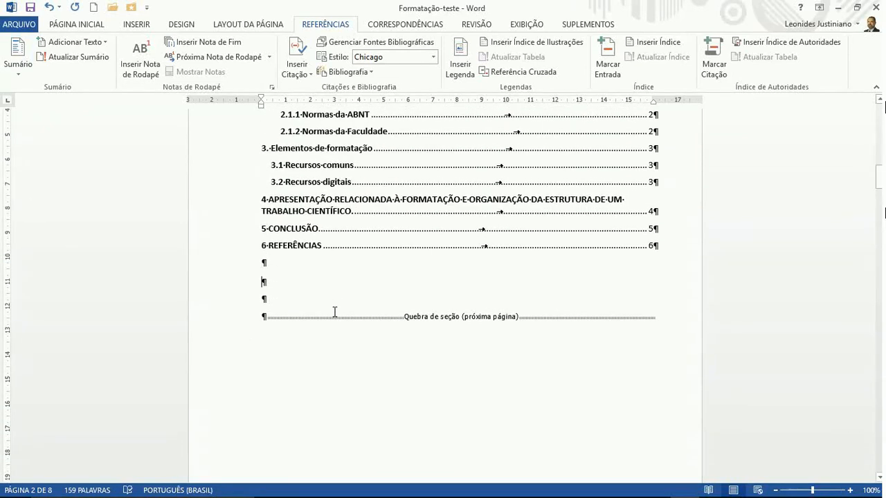
{"action": "scroll", "coordinate": [334, 312], "scroll_direction": "up", "scroll_amount": 3}
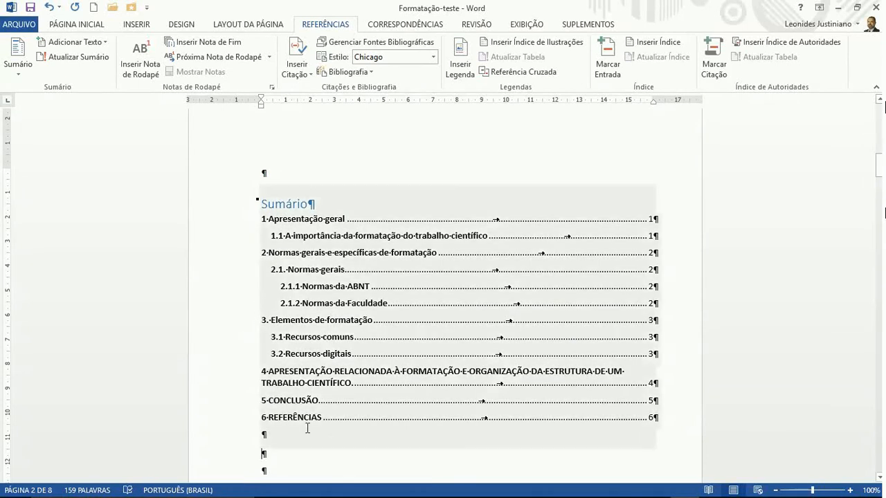
{"action": "left_click", "coordinate": [537, 24]}
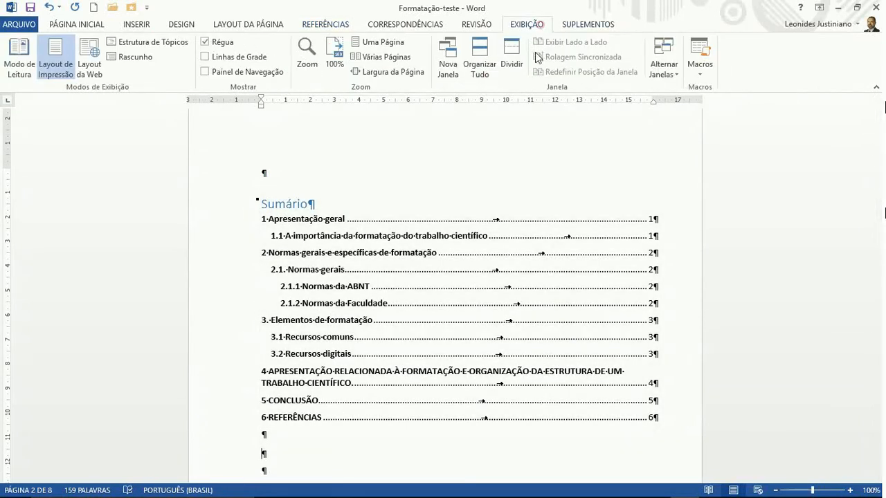
{"action": "left_click", "coordinate": [367, 43]}
{"action": "scroll", "coordinate": [443, 277], "scroll_direction": "down", "scroll_amount": 5}
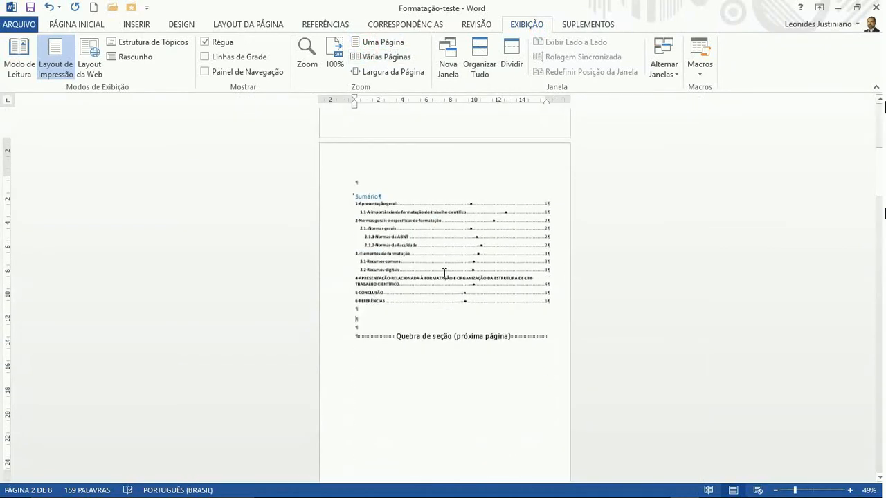
{"action": "scroll", "coordinate": [445, 278], "scroll_direction": "down", "scroll_amount": 4}
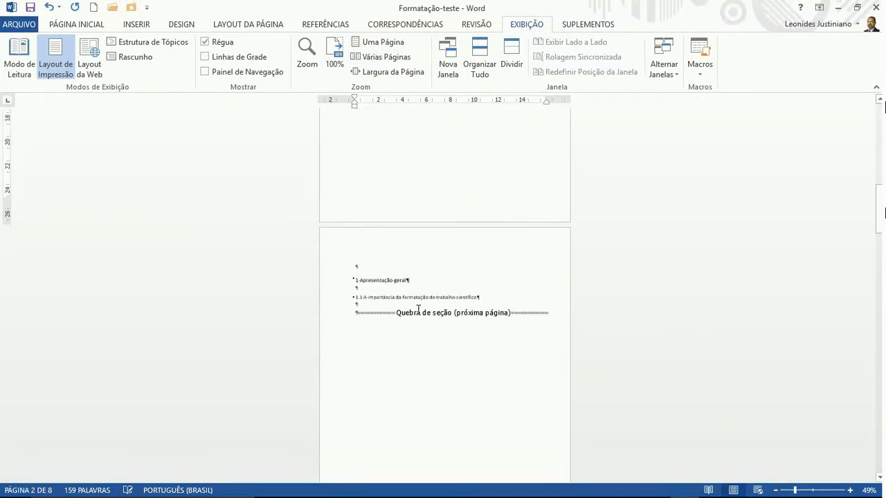
{"action": "scroll", "coordinate": [418, 310], "scroll_direction": "down", "scroll_amount": 3}
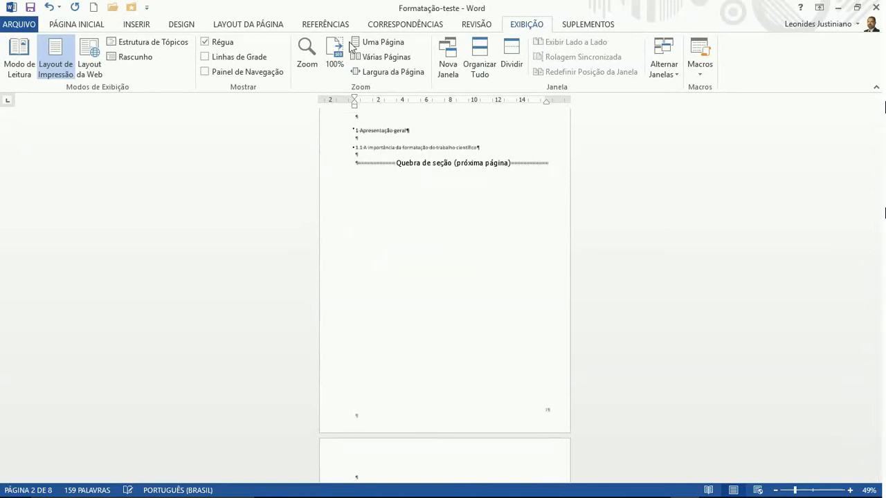
{"action": "left_click", "coordinate": [335, 54]}
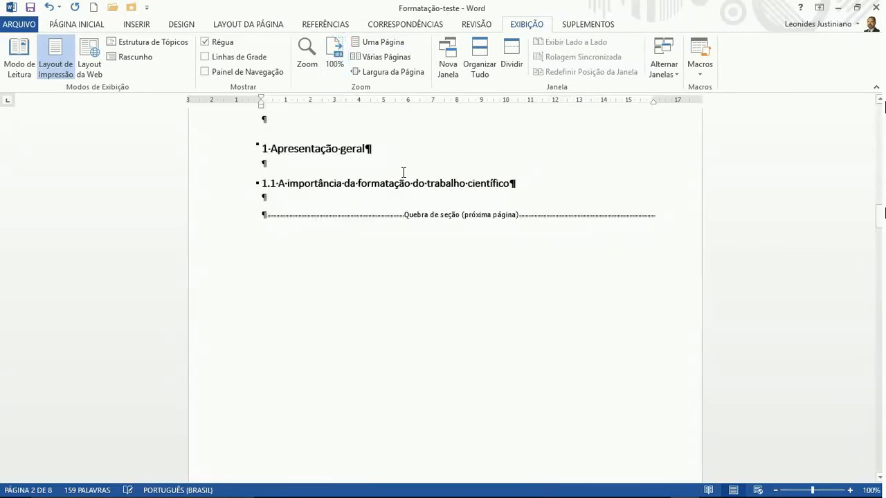
{"action": "scroll", "coordinate": [404, 173], "scroll_direction": "up", "scroll_amount": 20}
{"action": "scroll", "coordinate": [403, 173], "scroll_direction": "down", "scroll_amount": 2}
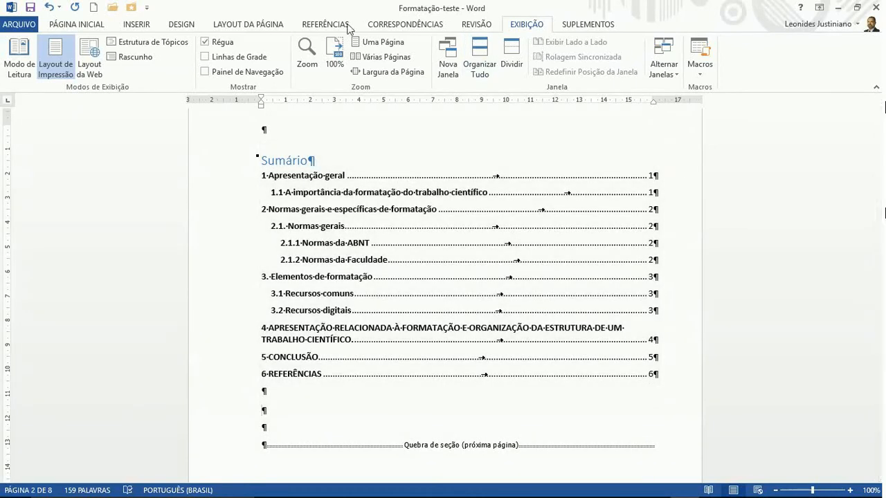
{"action": "left_click", "coordinate": [94, 27]}
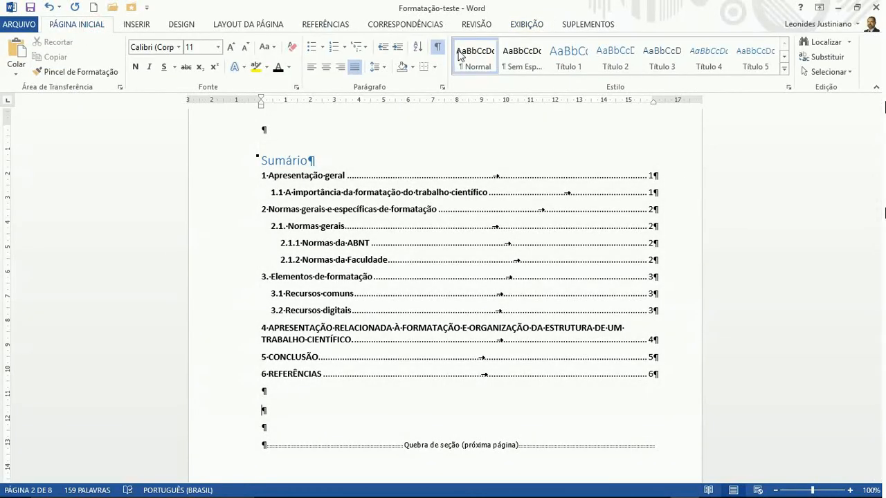
Hide formatting marks and add an empty line below the Sumário heading
{"action": "left_click", "coordinate": [435, 47]}
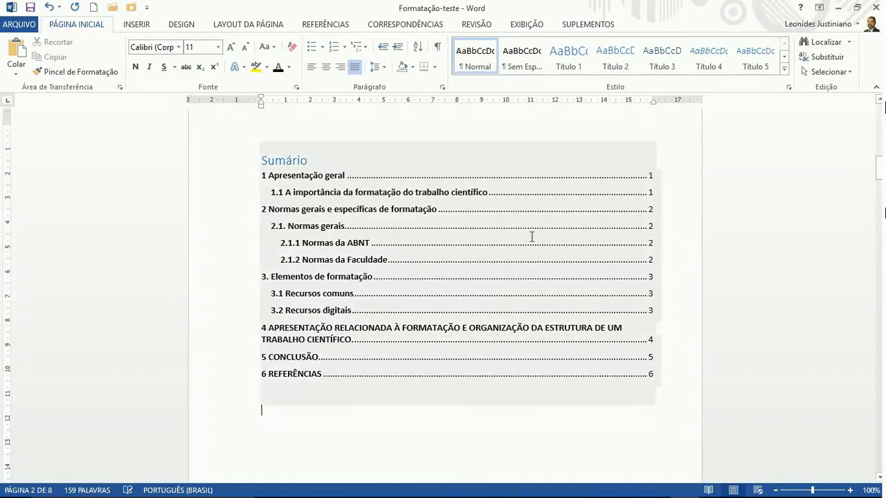
{"action": "left_click", "coordinate": [316, 163]}
{"action": "key", "text": "Return"}
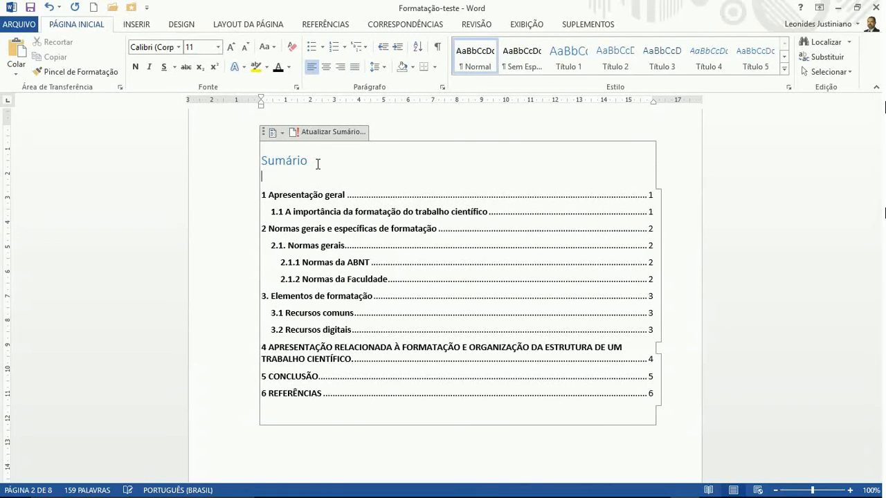
Make the Sumário heading bold, black and centred
{"action": "double_click", "coordinate": [297, 159]}
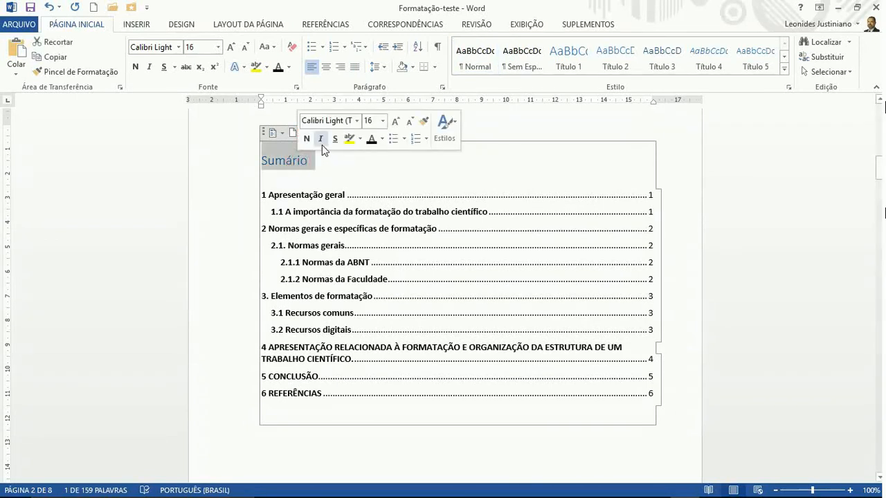
{"action": "left_click", "coordinate": [306, 138]}
{"action": "left_click", "coordinate": [371, 140]}
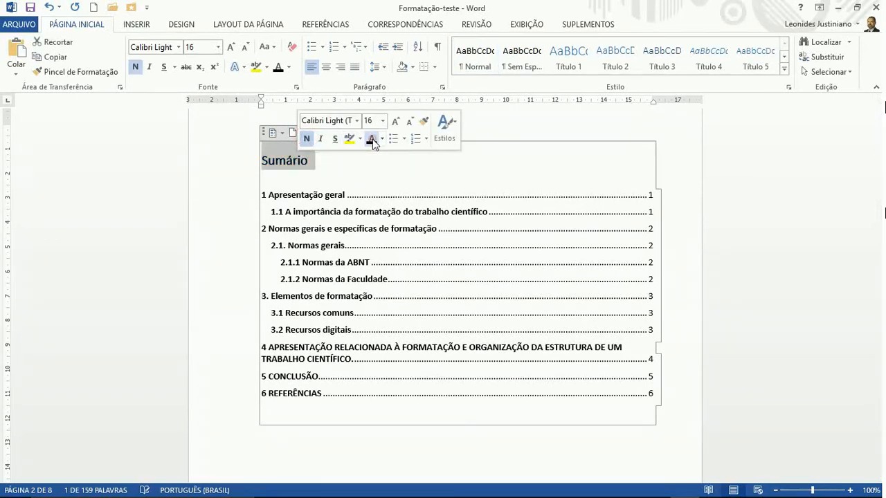
{"action": "left_click", "coordinate": [327, 70]}
{"action": "left_click", "coordinate": [466, 186]}
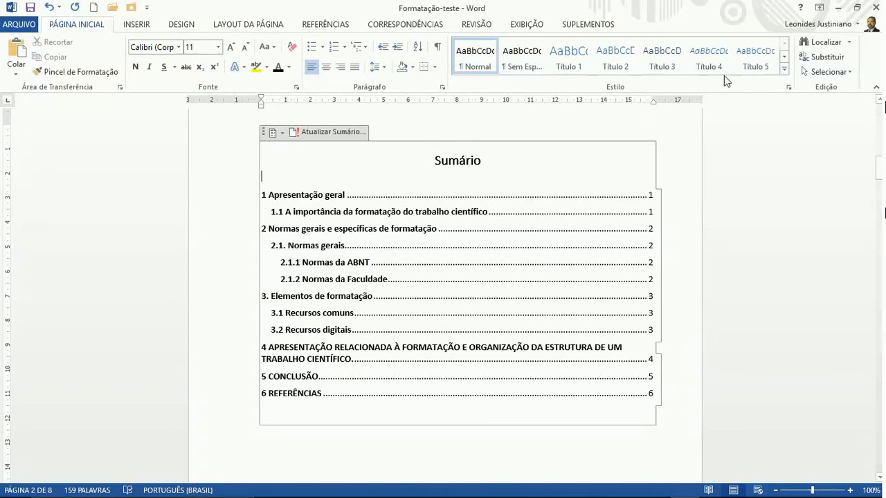
{"action": "left_click", "coordinate": [789, 88]}
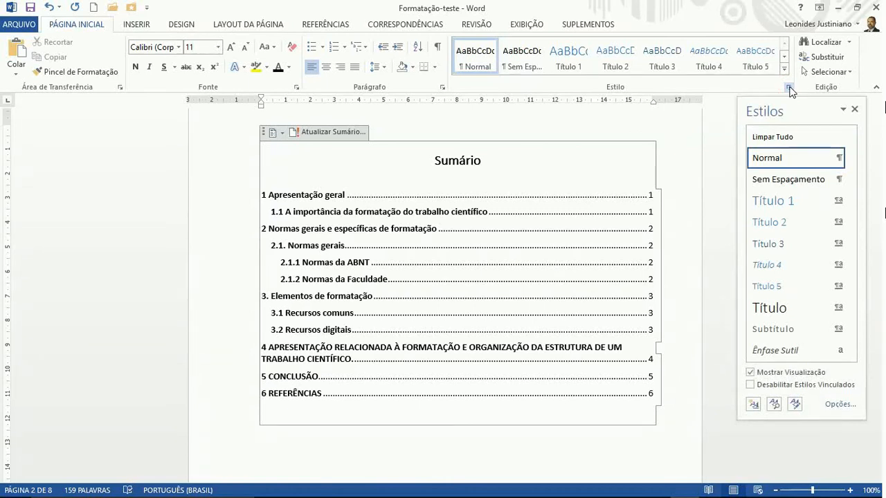
Apply the Título 4 style from the Estilos pane to the blank line under Sumário
{"action": "left_click", "coordinate": [789, 88]}
{"action": "left_click", "coordinate": [784, 69]}
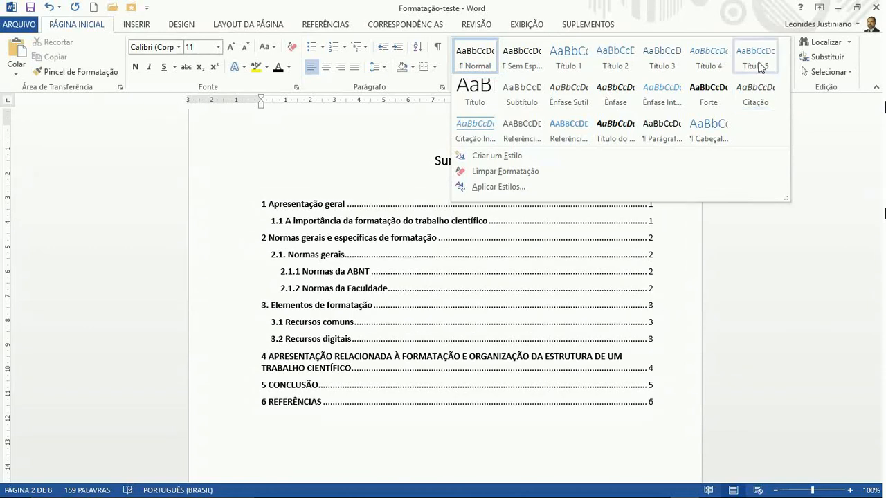
{"action": "left_click", "coordinate": [813, 166]}
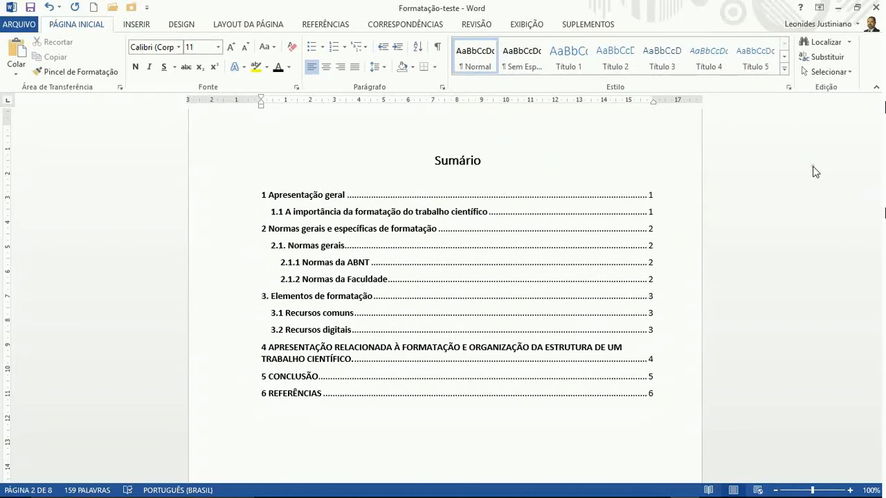
{"action": "left_click", "coordinate": [789, 88]}
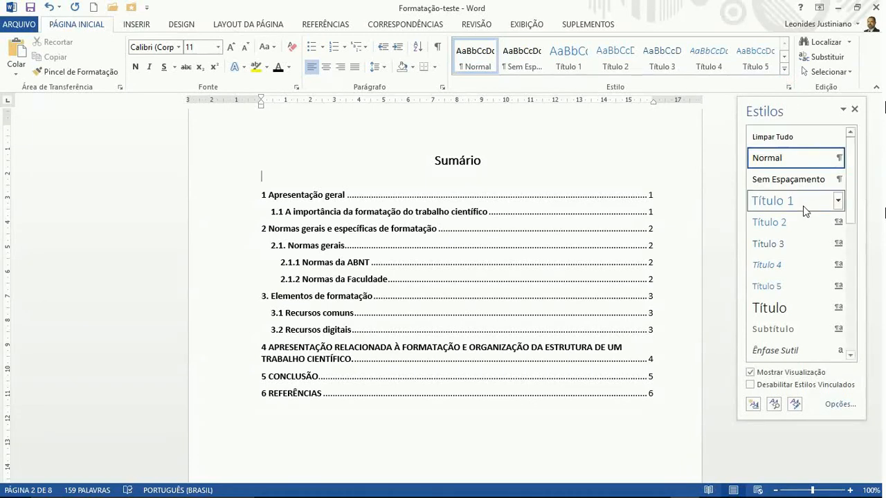
{"action": "left_click", "coordinate": [796, 267]}
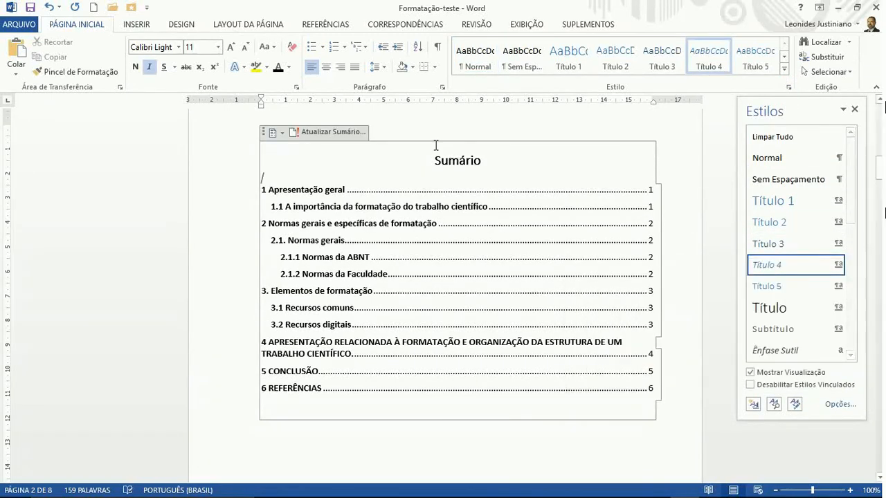
Update the table of contents with Atualizar o índice inteiro
{"action": "left_click", "coordinate": [319, 132]}
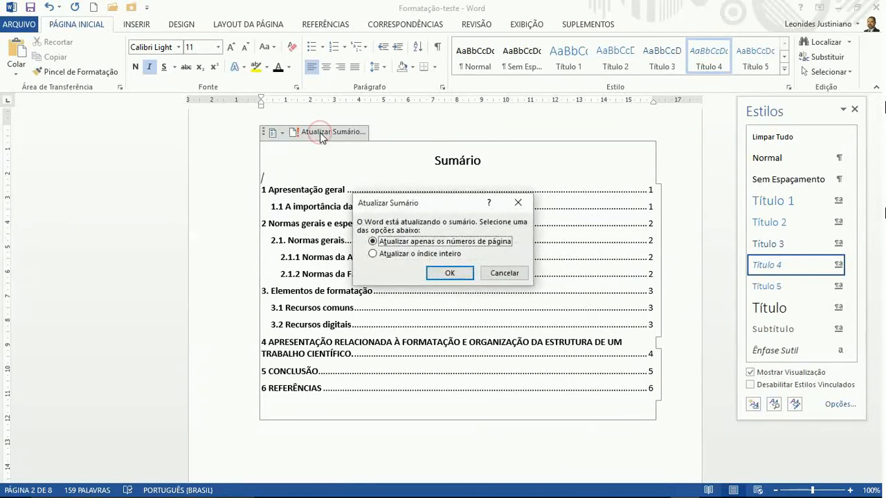
{"action": "left_click", "coordinate": [391, 254]}
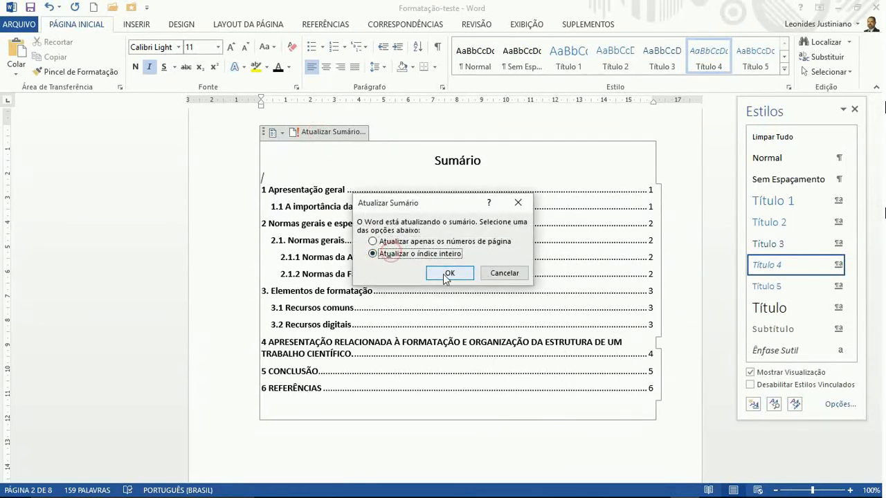
{"action": "left_click", "coordinate": [448, 274]}
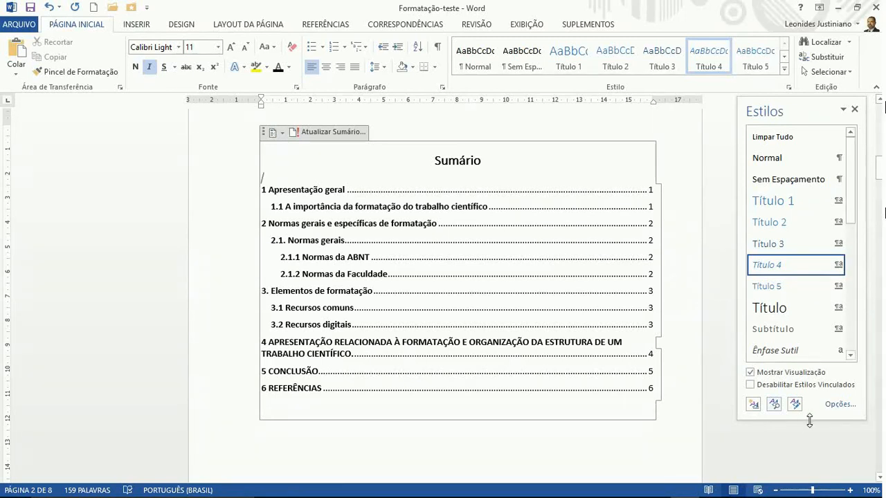
{"action": "left_click", "coordinate": [835, 405]}
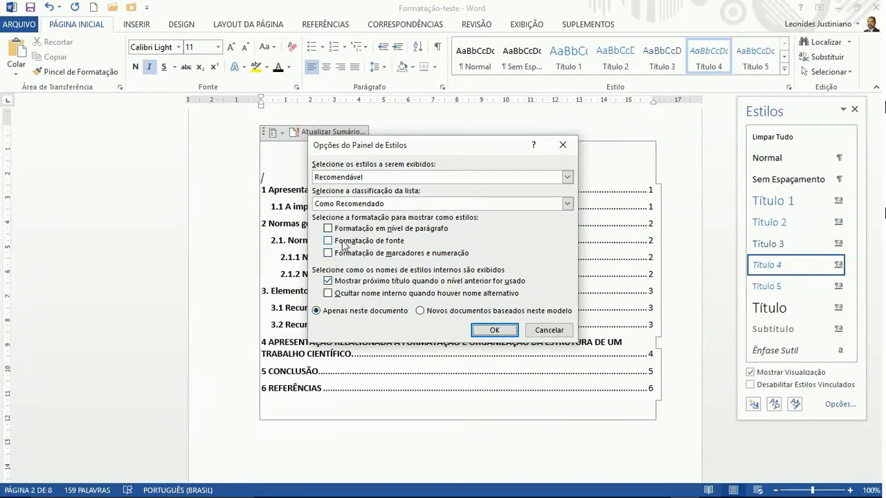
Accept the Estilos pane options, follow the 2.1. Normas gerais TOC link, and select the 2.1.2.1 heading
{"action": "left_click", "coordinate": [495, 331]}
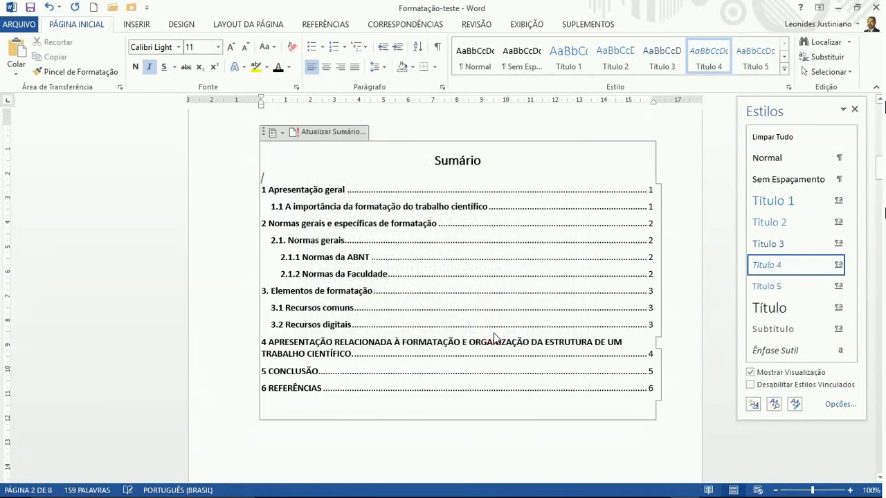
{"action": "left_click", "coordinate": [316, 239], "text": "ctrl"}
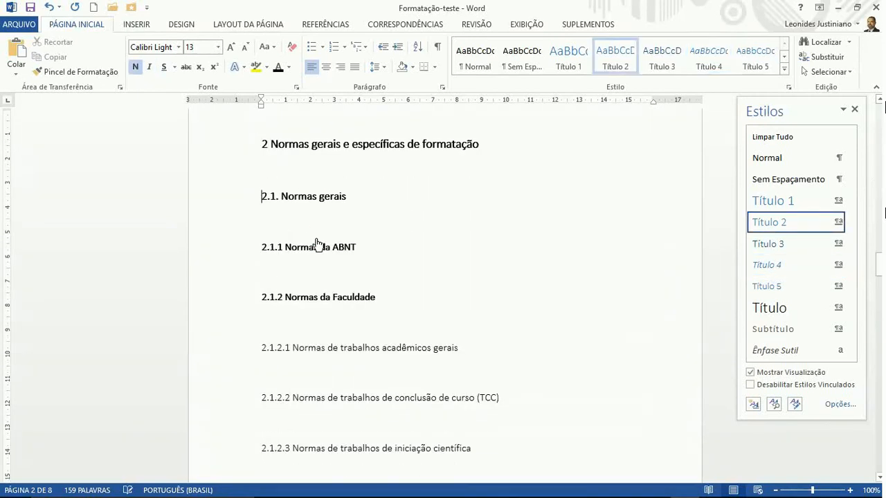
{"action": "triple_click", "coordinate": [353, 350]}
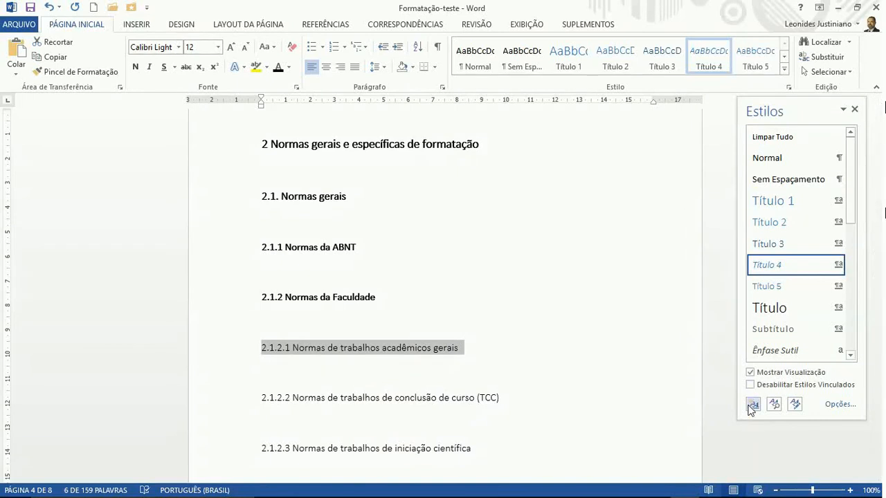
In Gerenciar Estilos, keep the recommended sort order, show only recommended styles, and close it
{"action": "left_click", "coordinate": [796, 405]}
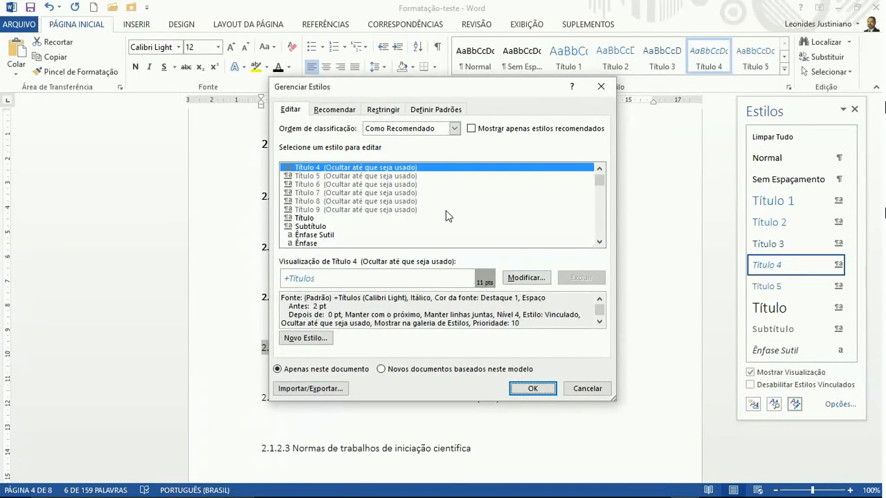
{"action": "scroll", "coordinate": [441, 205], "scroll_direction": "up", "scroll_amount": 2}
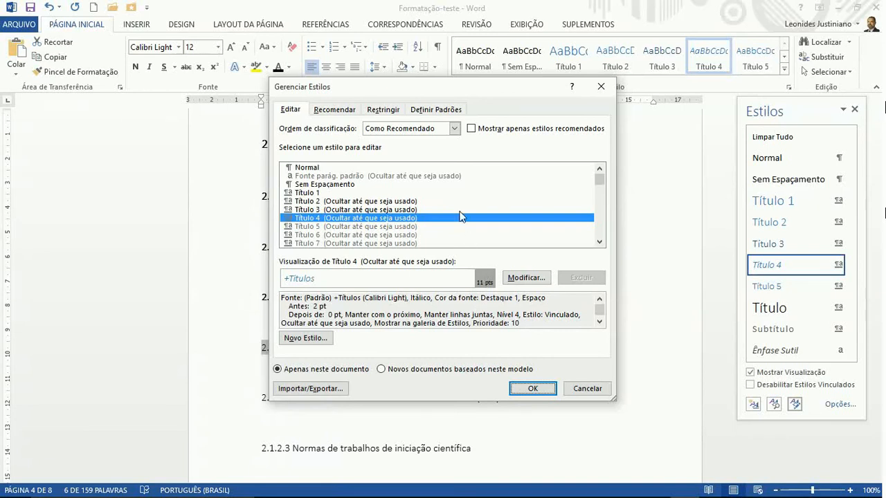
{"action": "left_click", "coordinate": [454, 129]}
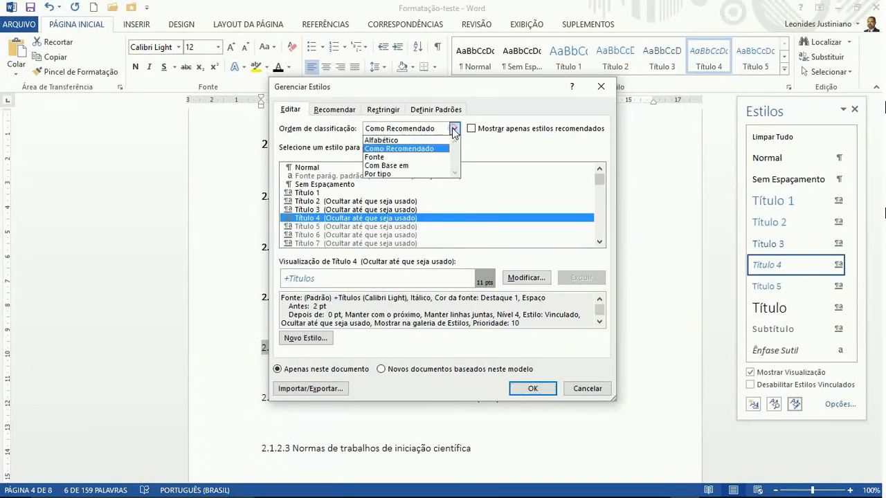
{"action": "left_click", "coordinate": [454, 129]}
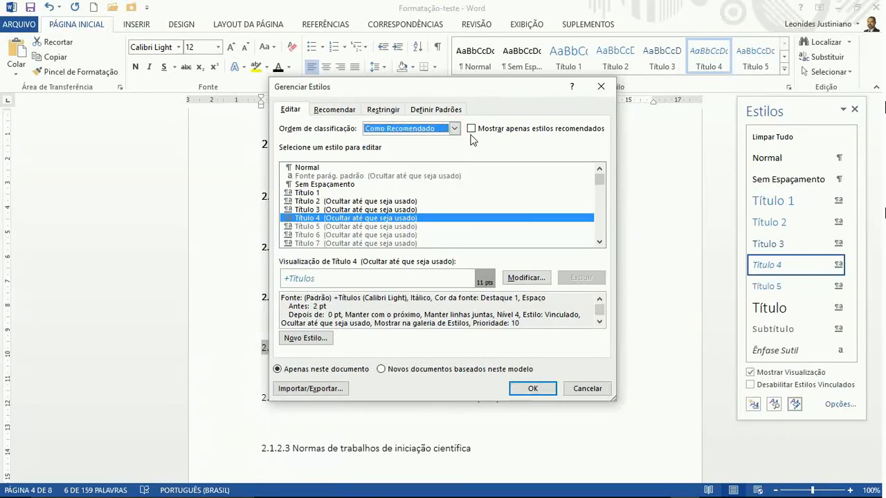
{"action": "left_click", "coordinate": [471, 129]}
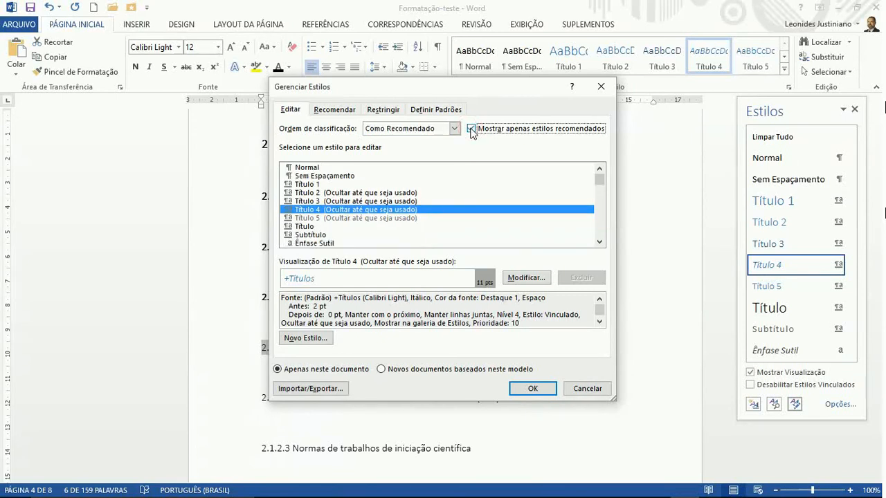
{"action": "left_click", "coordinate": [532, 389]}
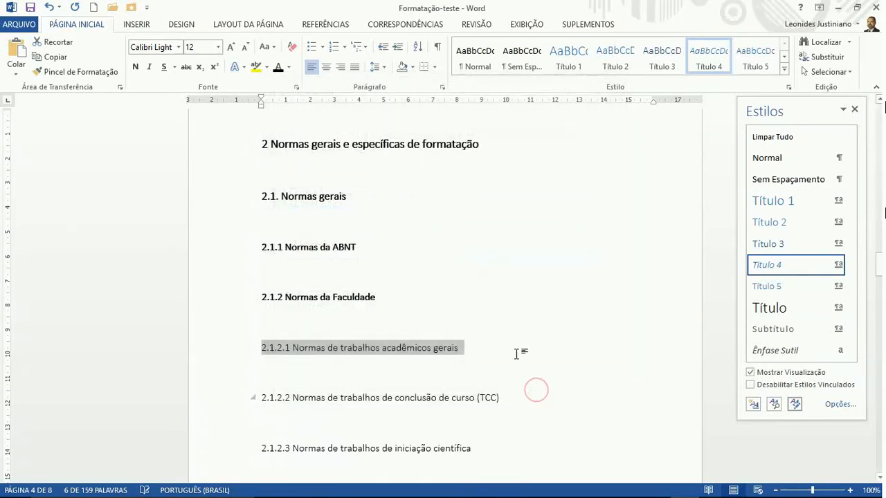
Add two blank lines below 2.1 Normas gerais and two below 2.1.1
{"action": "triple_click", "coordinate": [408, 400]}
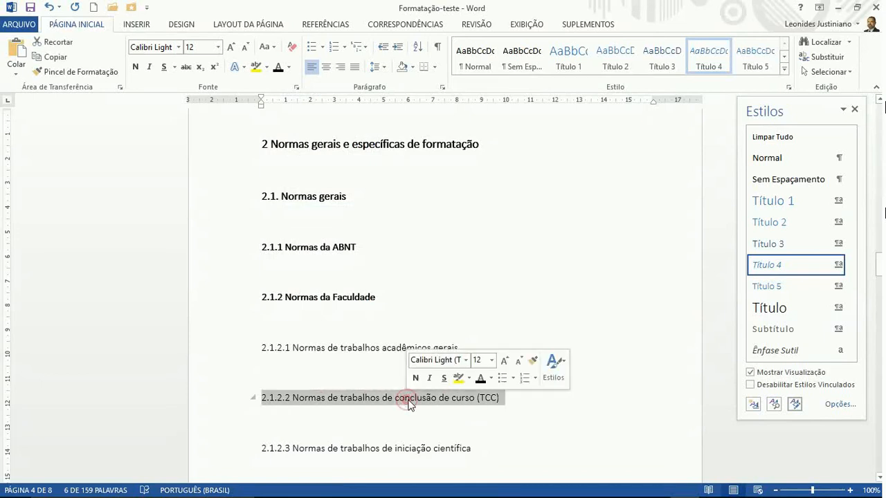
{"action": "left_click", "coordinate": [330, 264]}
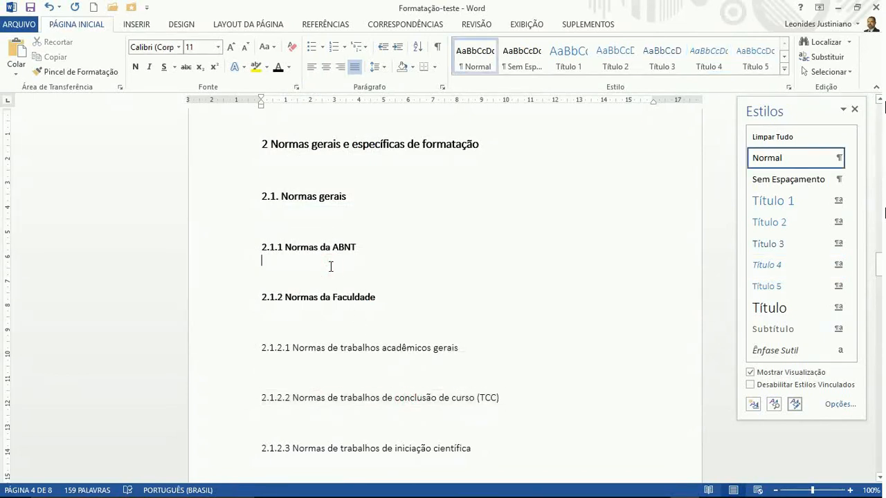
{"action": "scroll", "coordinate": [330, 265], "scroll_direction": "up", "scroll_amount": 6}
{"action": "scroll", "coordinate": [330, 266], "scroll_direction": "down", "scroll_amount": 8}
{"action": "scroll", "coordinate": [332, 270], "scroll_direction": "up", "scroll_amount": 1}
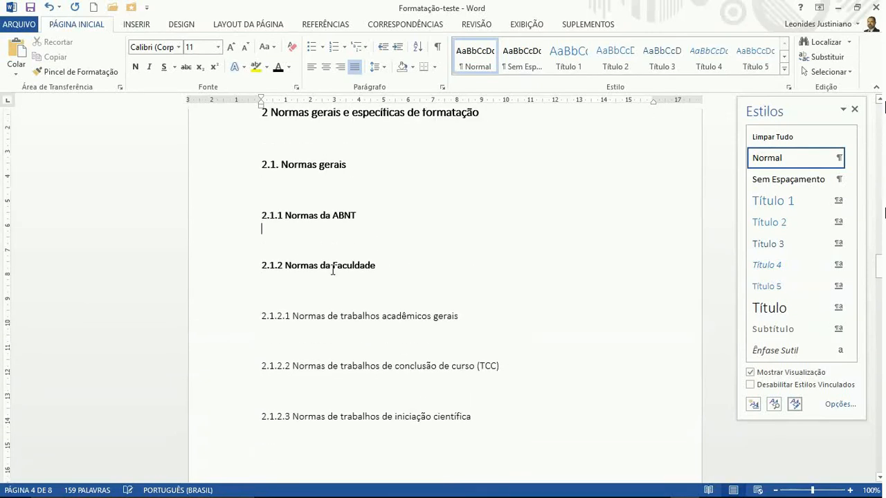
{"action": "left_click", "coordinate": [300, 188]}
{"action": "key", "text": "Return"}
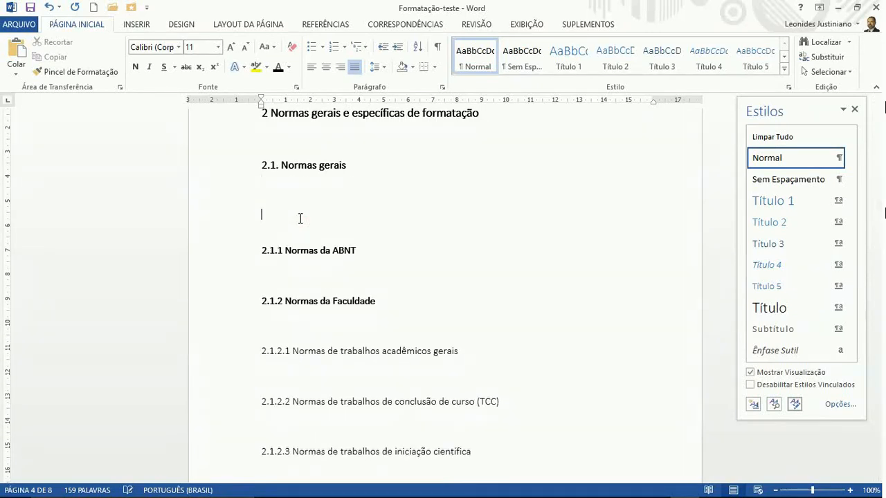
{"action": "key", "text": "Return"}
{"action": "left_click", "coordinate": [308, 284]}
{"action": "key", "text": "Return"}
{"action": "key", "text": "Return"}
{"action": "key", "text": "Return"}
{"action": "key", "text": "Return"}
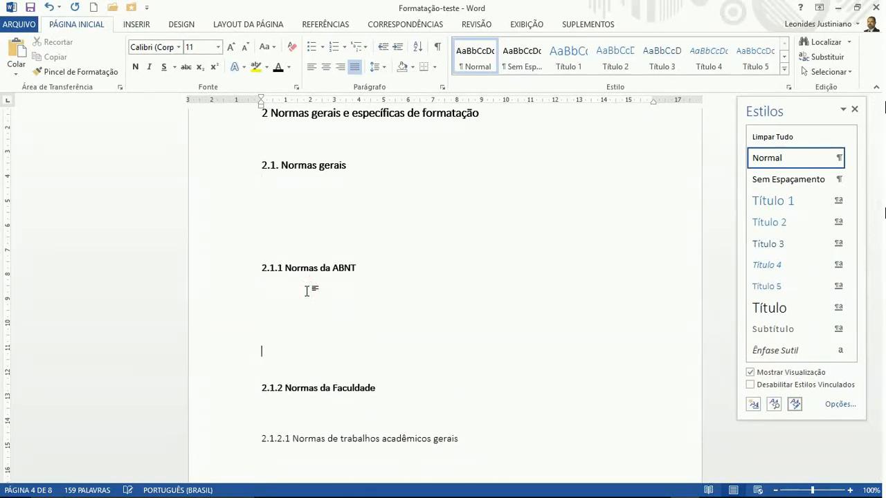
{"action": "key", "text": "Return"}
Add two blank lines below heading 2 to push 2.1 down
{"action": "scroll", "coordinate": [306, 305], "scroll_direction": "down", "scroll_amount": 5}
{"action": "scroll", "coordinate": [301, 234], "scroll_direction": "up", "scroll_amount": 7}
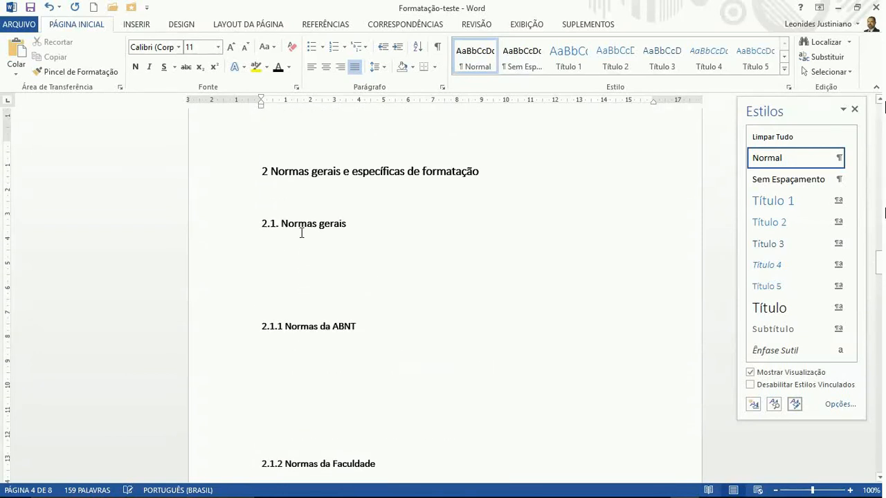
{"action": "scroll", "coordinate": [301, 233], "scroll_direction": "up", "scroll_amount": 1}
{"action": "left_click", "coordinate": [301, 229]}
{"action": "key", "text": "Return"}
{"action": "key", "text": "Return"}
{"action": "key", "text": "Return"}
{"action": "key", "text": "Return"}
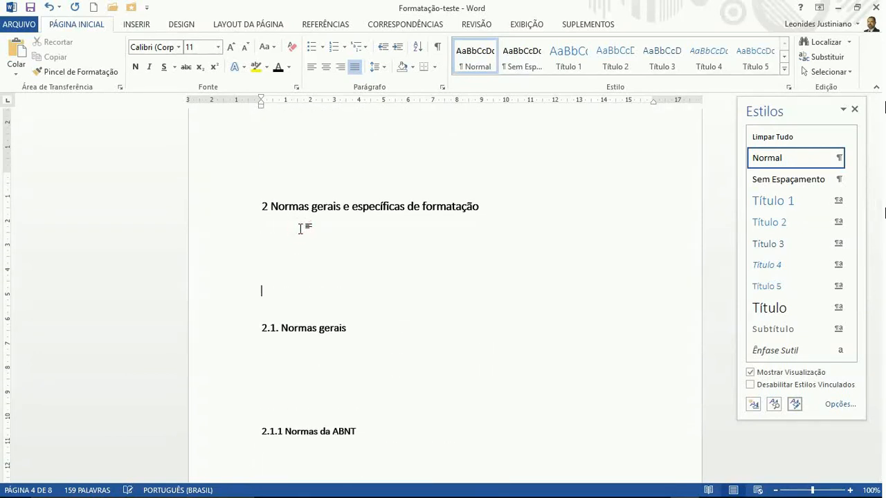
{"action": "key", "text": "Return"}
Add two more blank lines above 2.1.1 Normas da ABNT
{"action": "scroll", "coordinate": [304, 232], "scroll_direction": "down", "scroll_amount": 7}
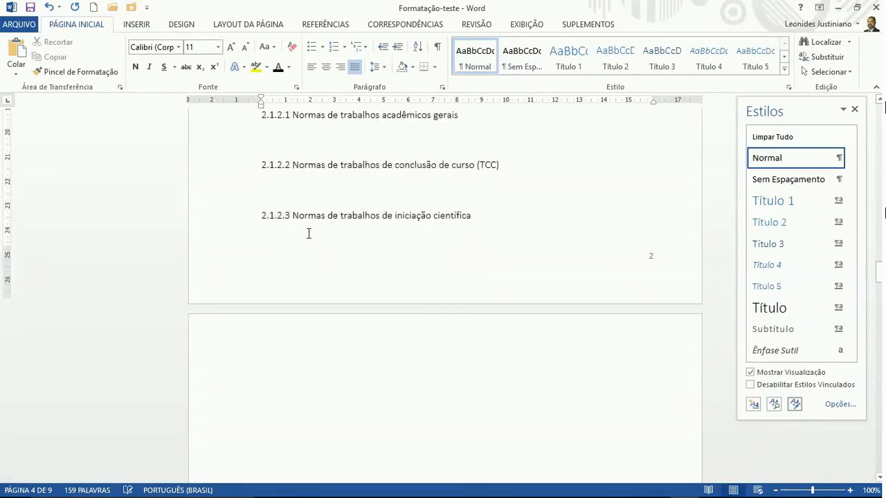
{"action": "scroll", "coordinate": [309, 234], "scroll_direction": "down", "scroll_amount": 3}
{"action": "scroll", "coordinate": [308, 234], "scroll_direction": "up", "scroll_amount": 8}
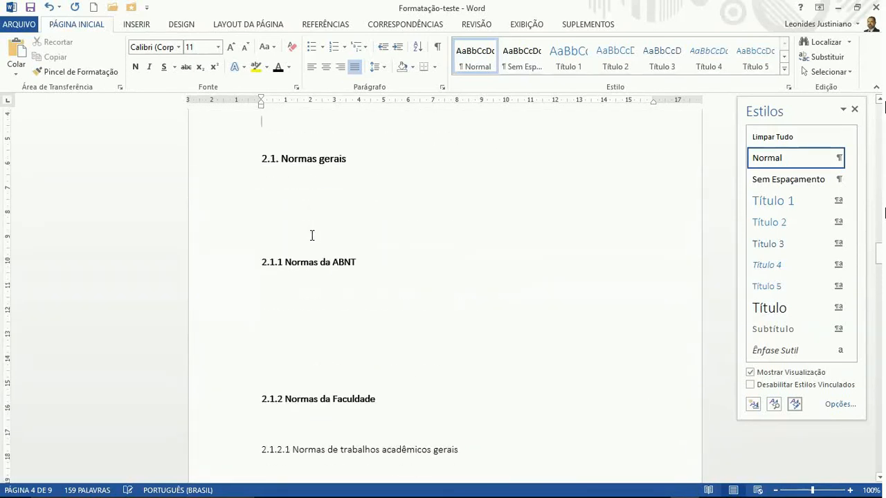
{"action": "scroll", "coordinate": [313, 235], "scroll_direction": "up", "scroll_amount": 6}
{"action": "scroll", "coordinate": [321, 387], "scroll_direction": "down", "scroll_amount": 4}
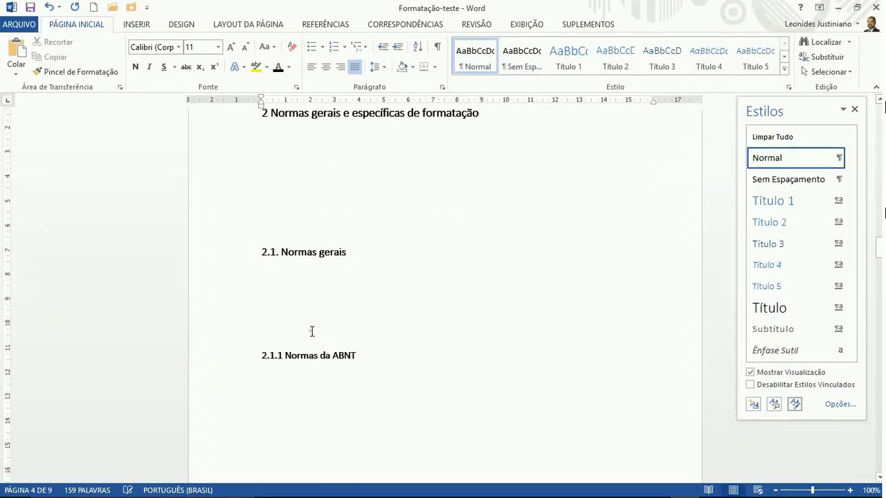
{"action": "left_click", "coordinate": [312, 332]}
{"action": "key", "text": "Return"}
{"action": "key", "text": "Return"}
{"action": "key", "text": "Return"}
{"action": "key", "text": "Return"}
{"action": "key", "text": "Return"}
{"action": "scroll", "coordinate": [313, 331], "scroll_direction": "down", "scroll_amount": 4}
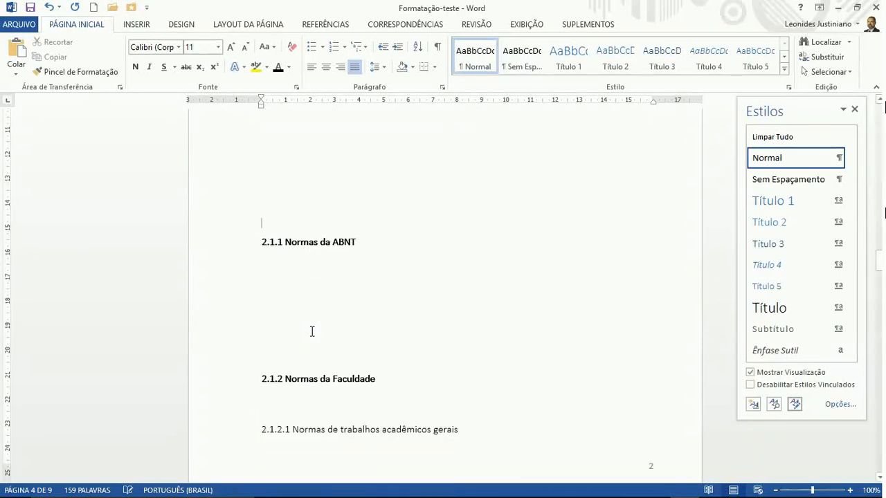
{"action": "left_click", "coordinate": [312, 331]}
{"action": "key", "text": "Return"}
{"action": "key", "text": "Return"}
{"action": "key", "text": "Return"}
{"action": "key", "text": "Return"}
{"action": "key", "text": "Return"}
{"action": "key", "text": "Return"}
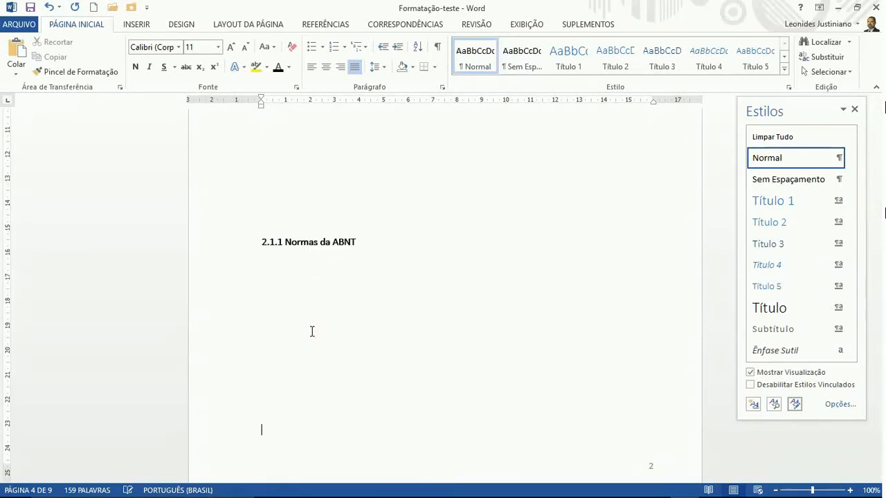
Review the spaced section 2 headings and jump back to the document start
{"action": "scroll", "coordinate": [312, 331], "scroll_direction": "up", "scroll_amount": 8, "text": "ctrl"}
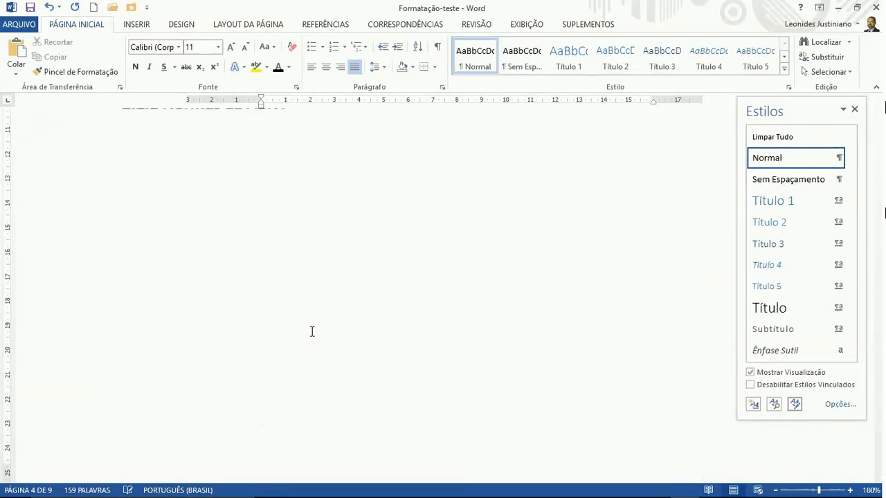
{"action": "scroll", "coordinate": [312, 332], "scroll_direction": "down", "scroll_amount": 4, "text": "ctrl"}
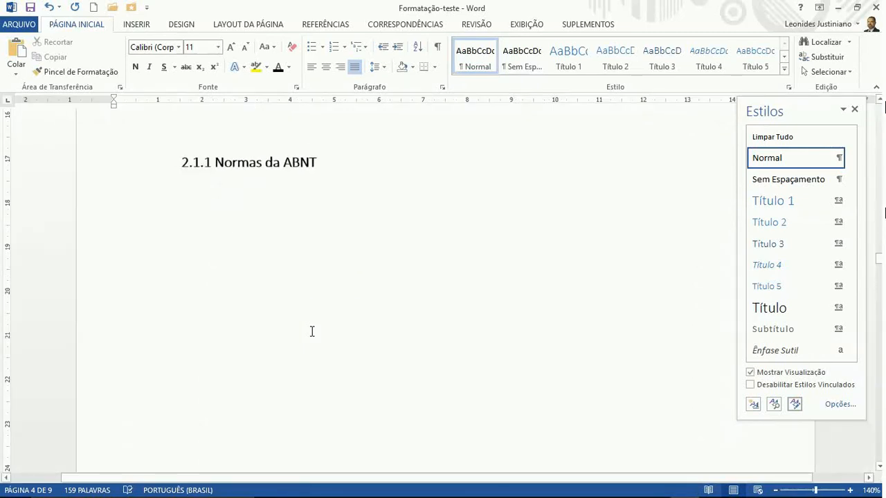
{"action": "scroll", "coordinate": [312, 332], "scroll_direction": "down", "scroll_amount": 5, "text": "ctrl"}
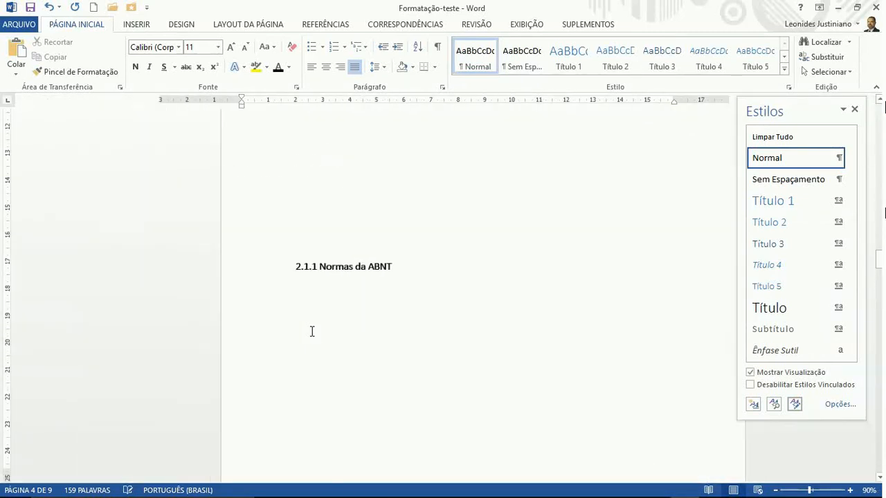
{"action": "scroll", "coordinate": [312, 331], "scroll_direction": "up", "scroll_amount": 1, "text": "ctrl"}
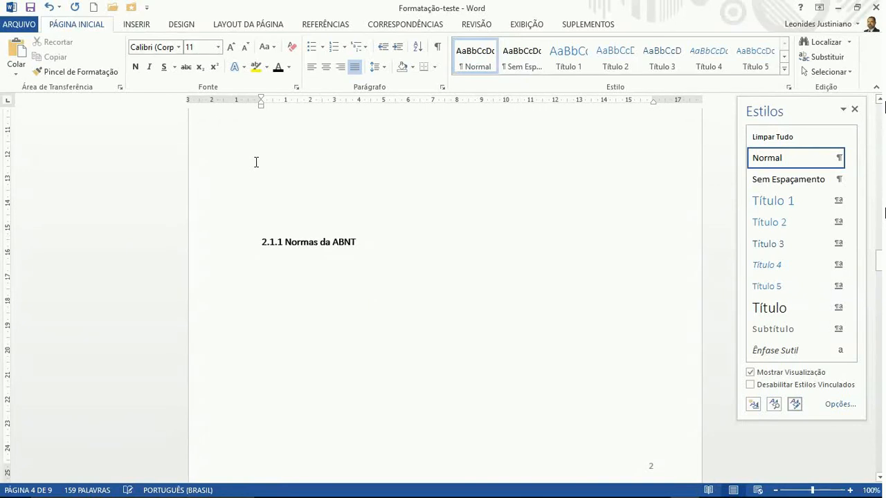
{"action": "key", "text": "ctrl+Home"}
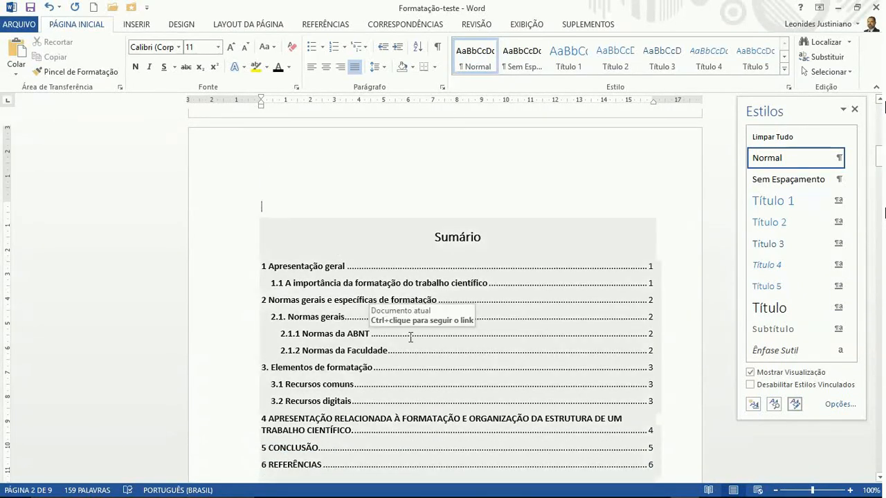
Update the entire Sumário with Atualizar o índice inteiro
{"action": "left_click", "coordinate": [411, 333]}
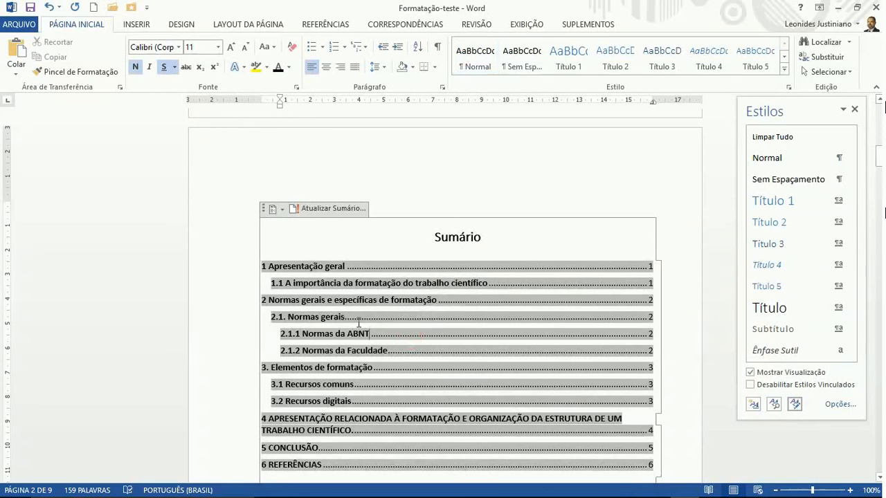
{"action": "left_click", "coordinate": [310, 208]}
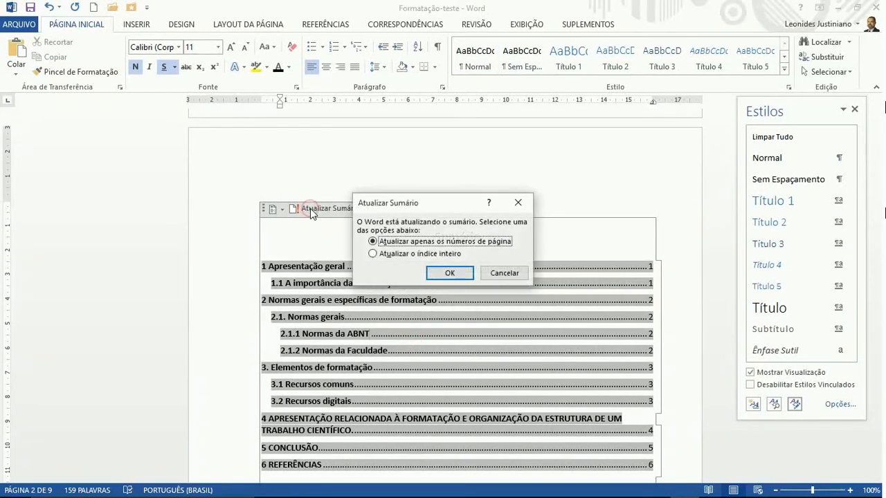
{"action": "left_click", "coordinate": [372, 253]}
{"action": "left_click", "coordinate": [433, 274]}
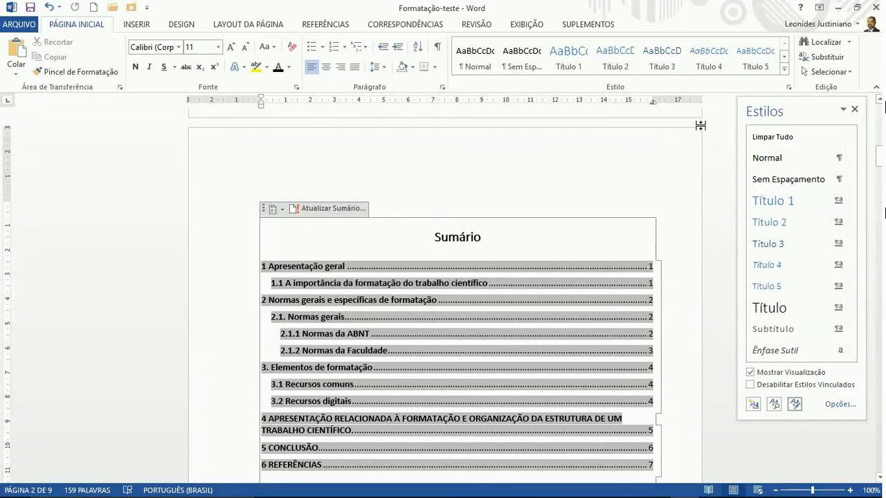
Expand the Styles gallery briefly, then close it
{"action": "left_click", "coordinate": [785, 69]}
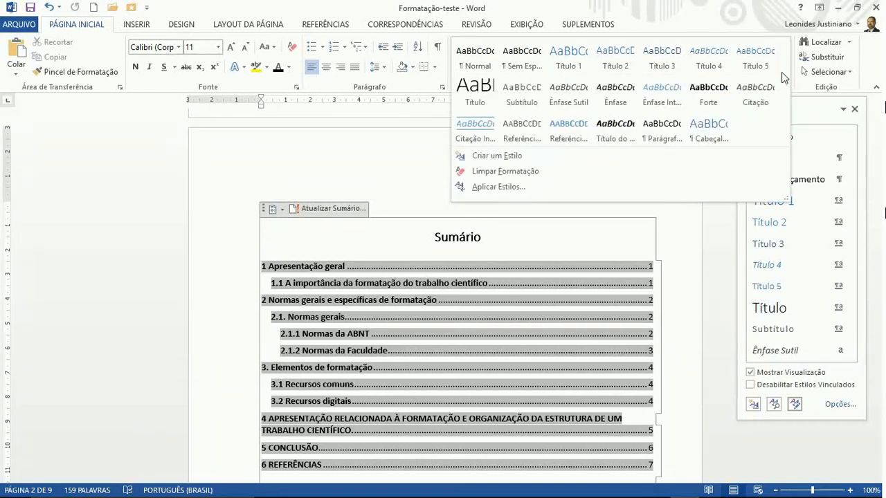
{"action": "left_click", "coordinate": [712, 252]}
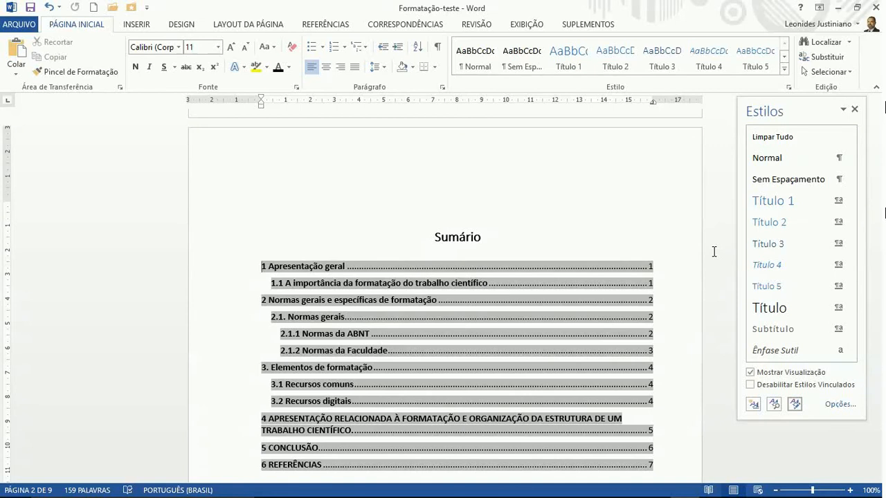
{"action": "scroll", "coordinate": [715, 252], "scroll_direction": "down", "scroll_amount": 15}
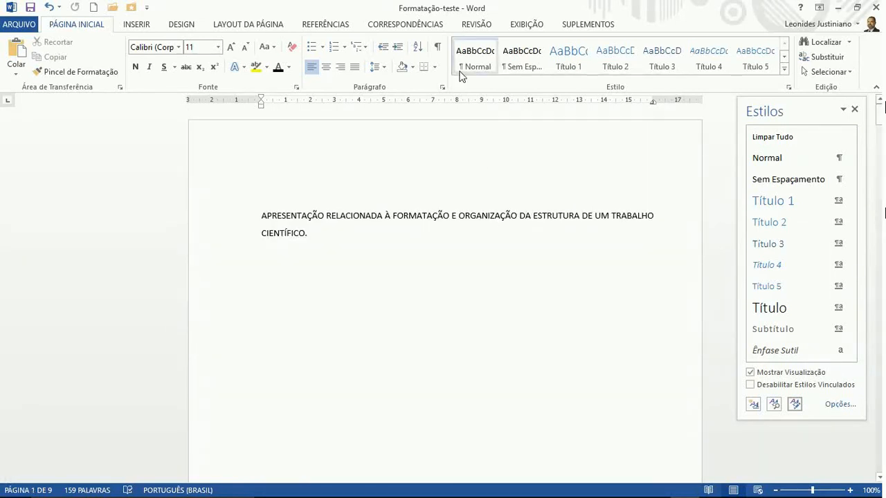
Show formatting marks, make the title 14 pt and centred, and add empty lines above it
{"action": "left_click", "coordinate": [436, 47]}
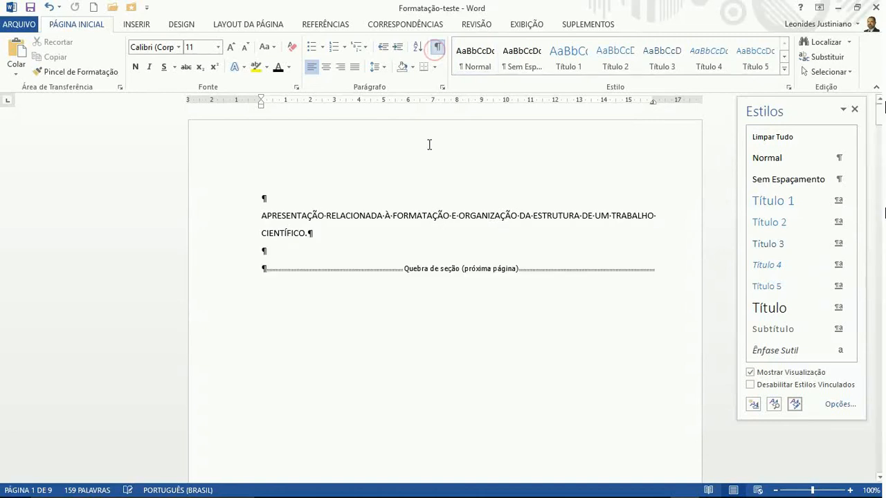
{"action": "triple_click", "coordinate": [409, 215]}
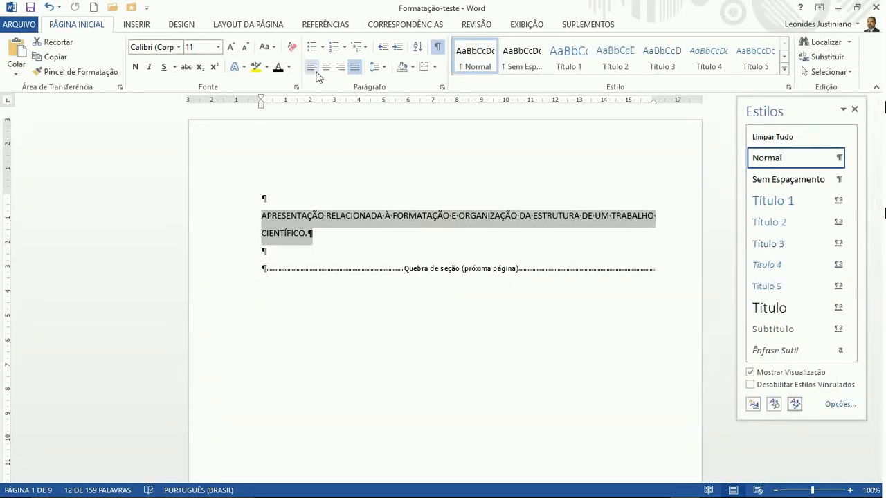
{"action": "left_click", "coordinate": [230, 47]}
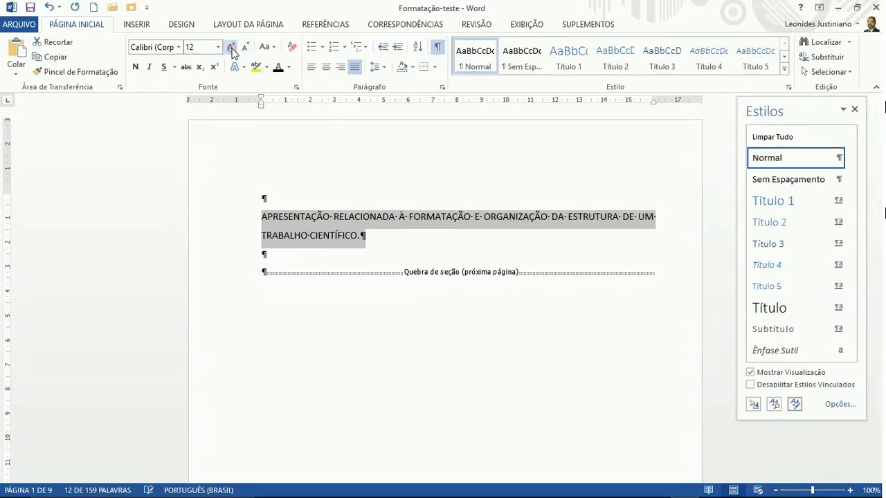
{"action": "left_click", "coordinate": [231, 47]}
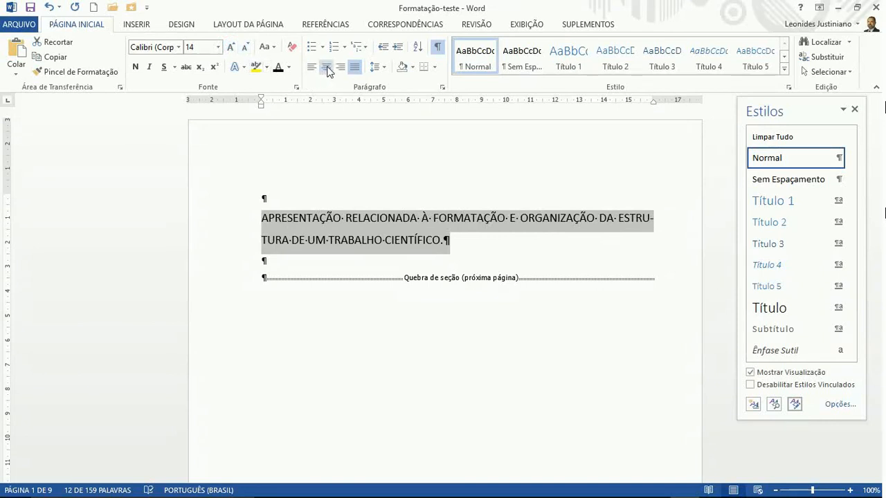
{"action": "left_click", "coordinate": [326, 67]}
{"action": "left_click", "coordinate": [565, 242]}
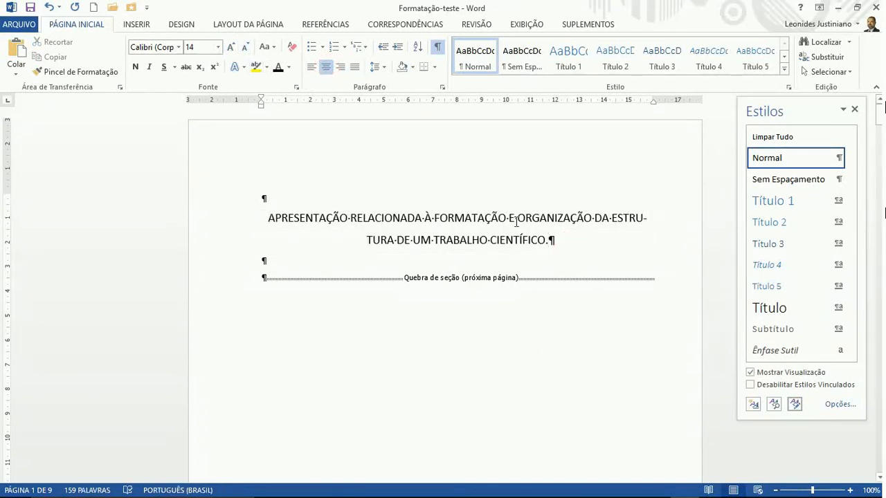
{"action": "left_click", "coordinate": [261, 219]}
{"action": "key", "text": "Return"}
{"action": "key", "text": "Return"}
{"action": "key", "text": "Return"}
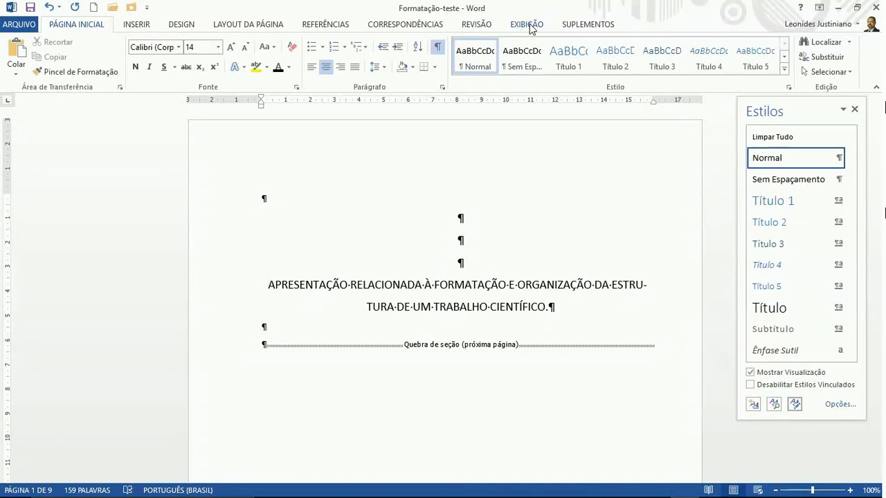
Fit the whole page in view and type UNIVERSIDADE DO ESTUDANTE and CURSO DE FORMATAÇÃO on separate top lines
{"action": "left_click", "coordinate": [531, 26]}
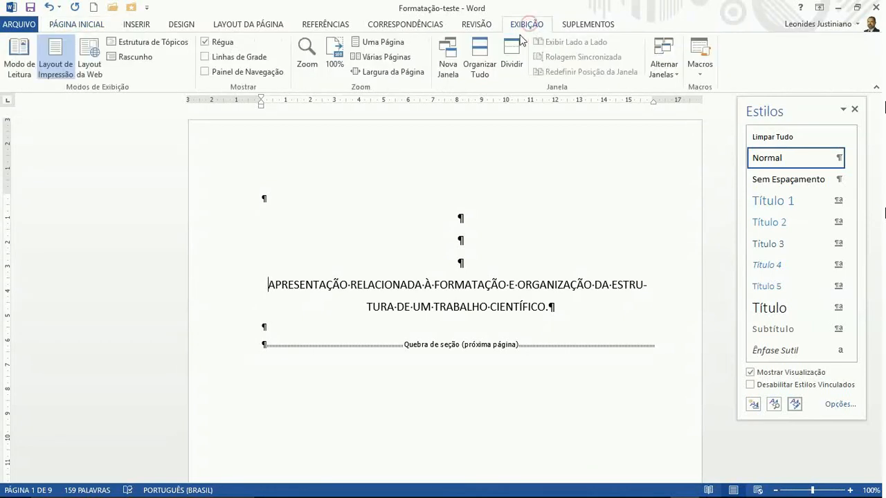
{"action": "left_click", "coordinate": [364, 43]}
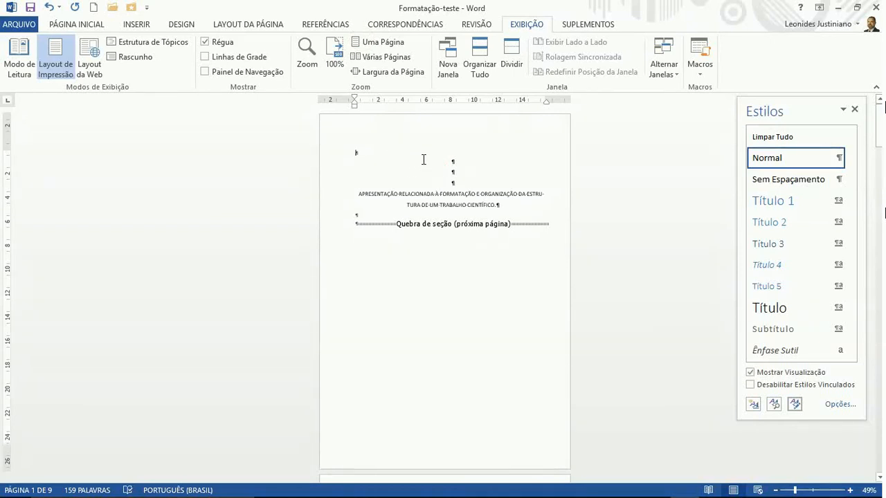
{"action": "left_click", "coordinate": [421, 158]}
{"action": "key", "text": "BackSpace"}
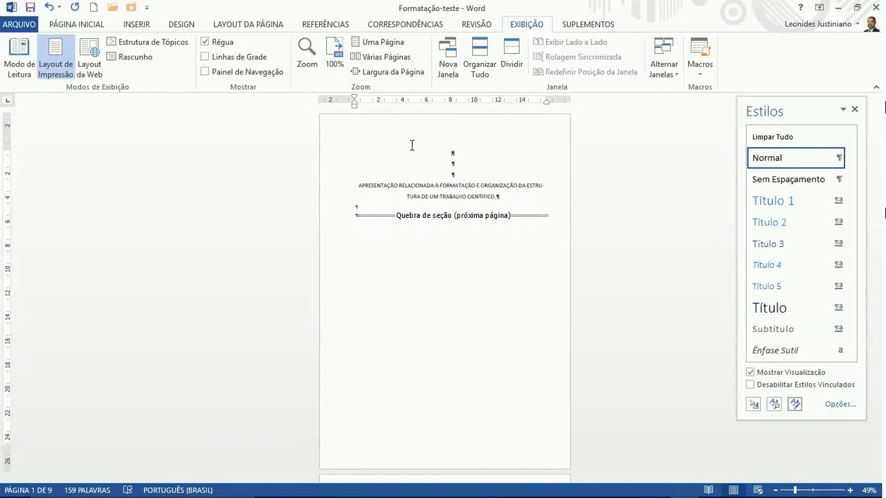
{"action": "type", "text": "UNIVERSIDADE "}
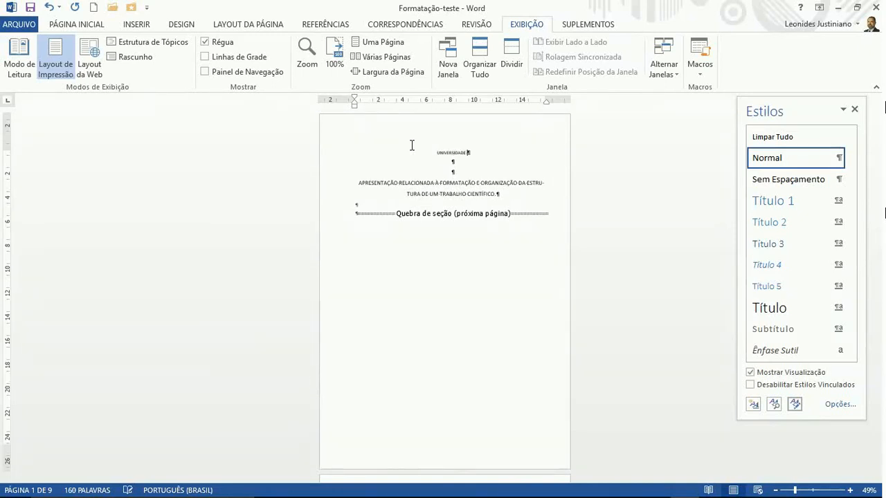
{"action": "type", "text": "DO ESTUDANTE"}
{"action": "key", "text": "Return"}
{"action": "type", "text": "CURSO DE"}
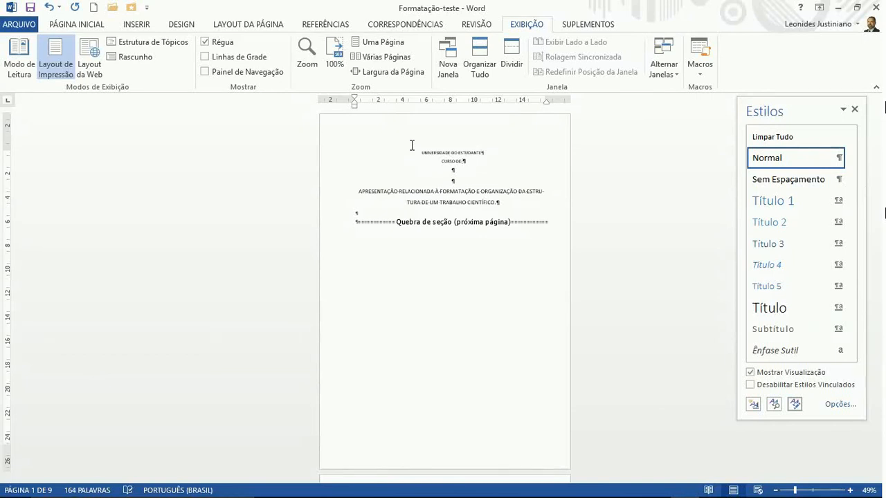
{"action": "type", "text": " FORMATAÇÃO"}
Type the author's name on a new line below the course and select that line
{"action": "key", "text": "Return"}
{"action": "key", "text": "Return"}
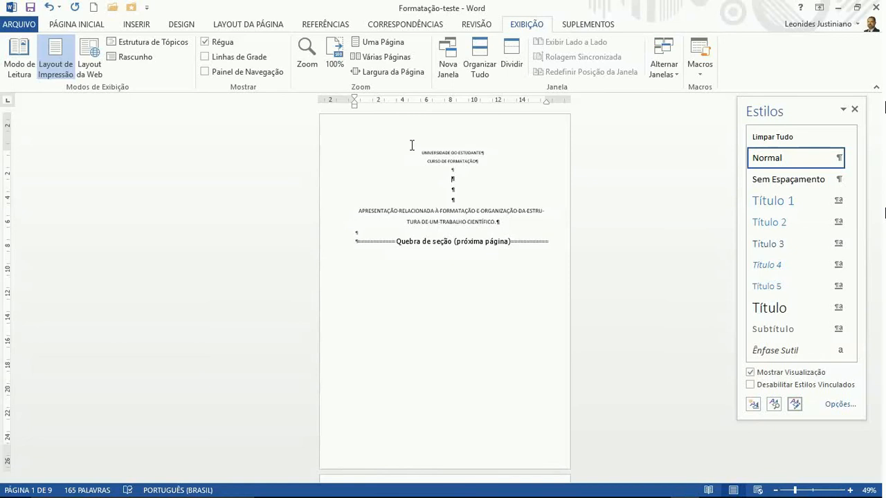
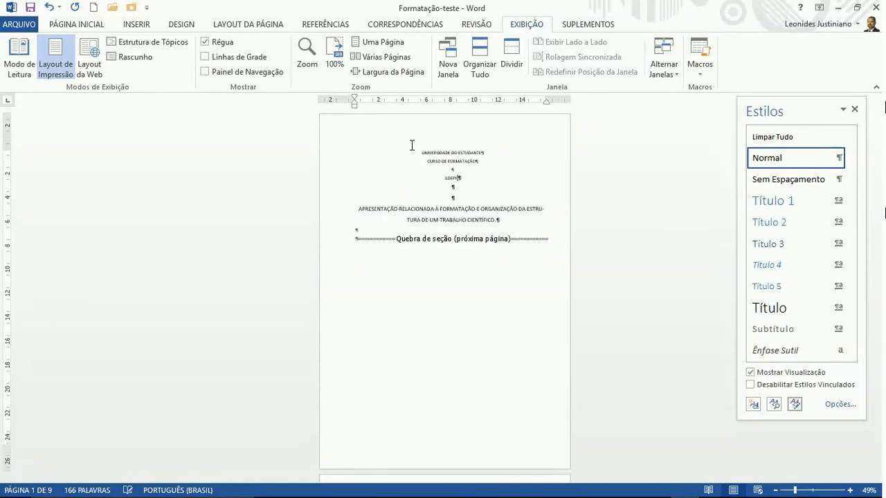
{"action": "triple_click", "coordinate": [443, 177]}
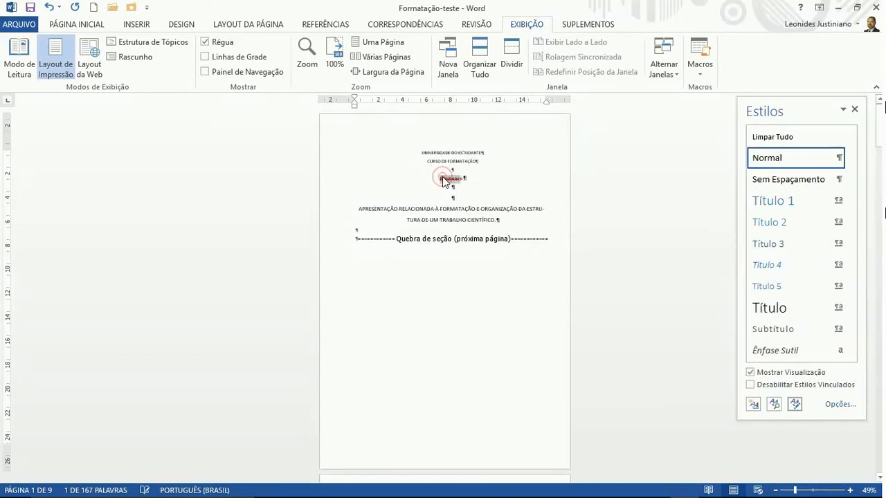
Convert the author line to MAIÚSCULAS and correct the author's surname
{"action": "left_click", "coordinate": [81, 25]}
{"action": "left_click", "coordinate": [267, 50]}
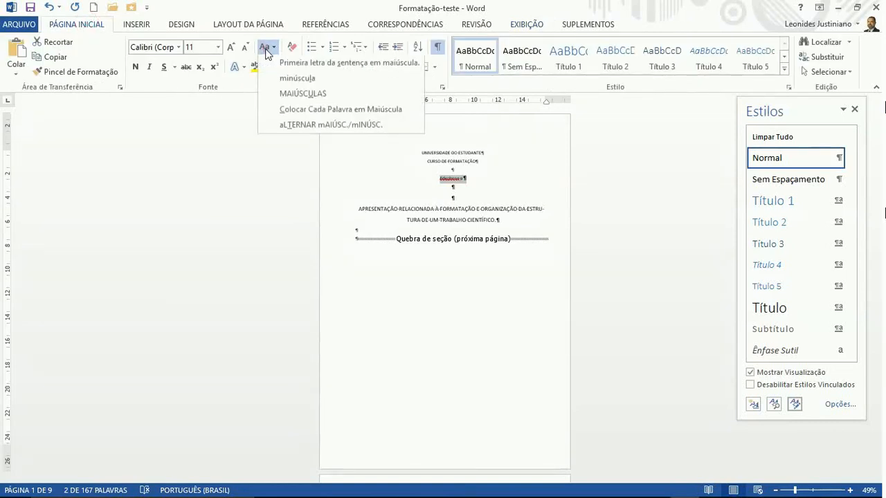
{"action": "left_click", "coordinate": [279, 93]}
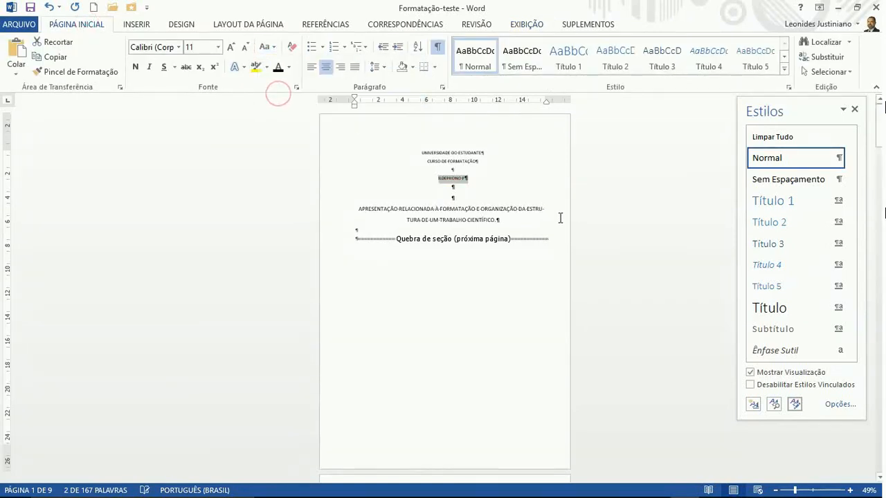
{"action": "left_click", "coordinate": [490, 173]}
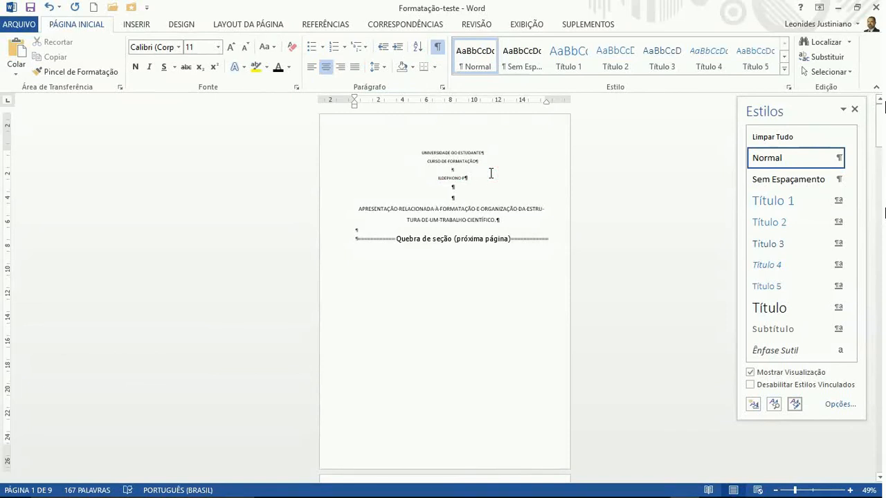
{"action": "key", "text": "BackSpace"}
{"action": "type", "text": "pedro"}
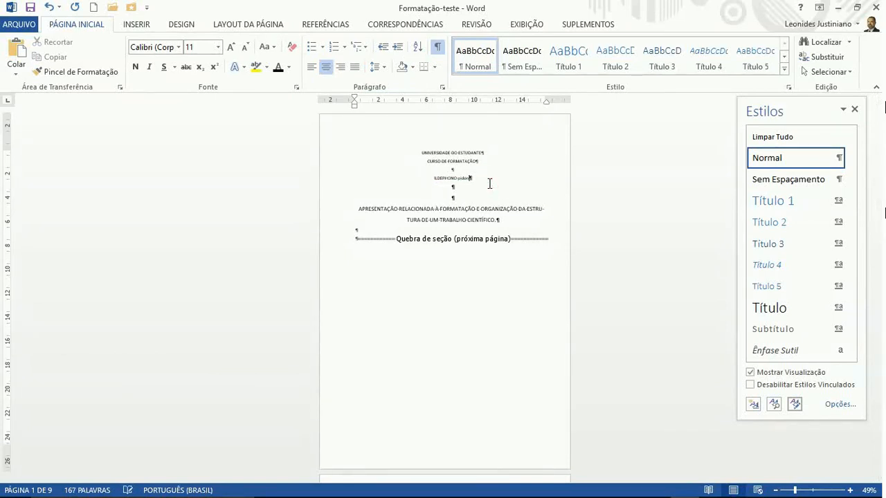
{"action": "key", "text": "BackSpace"}
{"action": "key", "text": "BackSpace"}
{"action": "key", "text": "BackSpace"}
{"action": "key", "text": "BackSpace"}
{"action": "key", "text": "BackSpace"}
{"action": "key", "text": "BackSpace"}
Add blank lines below the author name to push the title down
{"action": "left_click", "coordinate": [492, 190]}
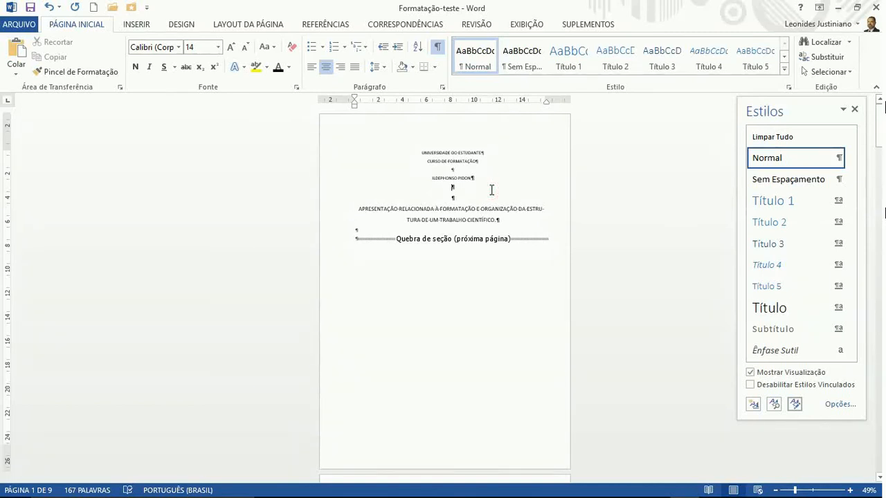
{"action": "key", "text": "Return"}
{"action": "key", "text": "Return"}
{"action": "key", "text": "Return"}
{"action": "key", "text": "Return"}
{"action": "key", "text": "Return"}
{"action": "key", "text": "Return"}
{"action": "key", "text": "Return"}
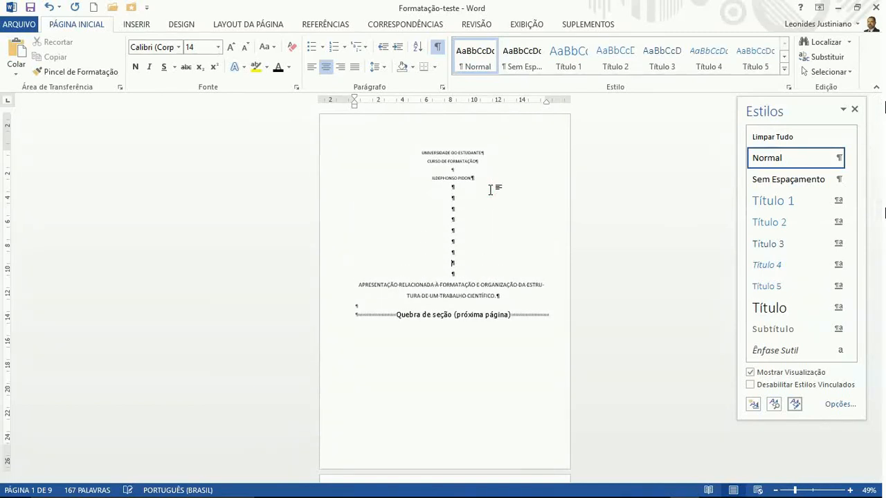
{"action": "key", "text": "BackSpace"}
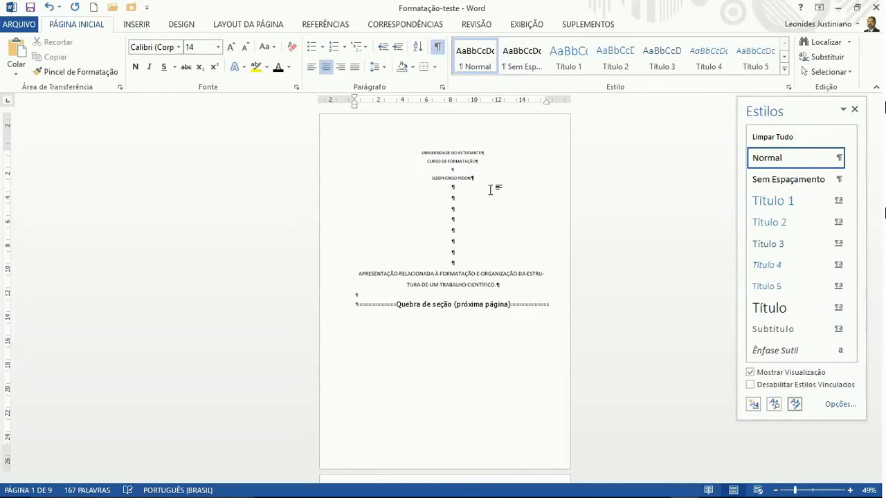
Add blank lines below the work title
{"action": "left_click", "coordinate": [501, 283]}
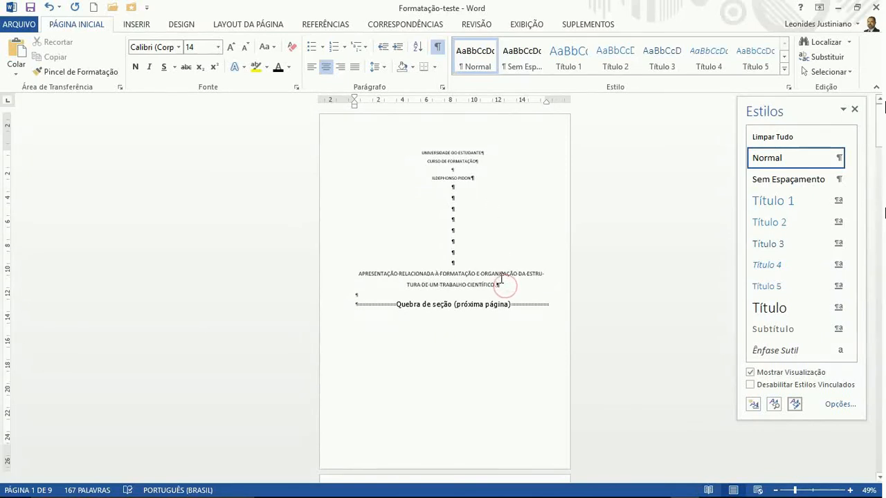
{"action": "key", "text": "Return"}
{"action": "key", "text": "Return"}
{"action": "key", "text": "Return"}
{"action": "key", "text": "Return"}
{"action": "key", "text": "Return"}
{"action": "key", "text": "Return"}
{"action": "key", "text": "Return"}
{"action": "key", "text": "Return"}
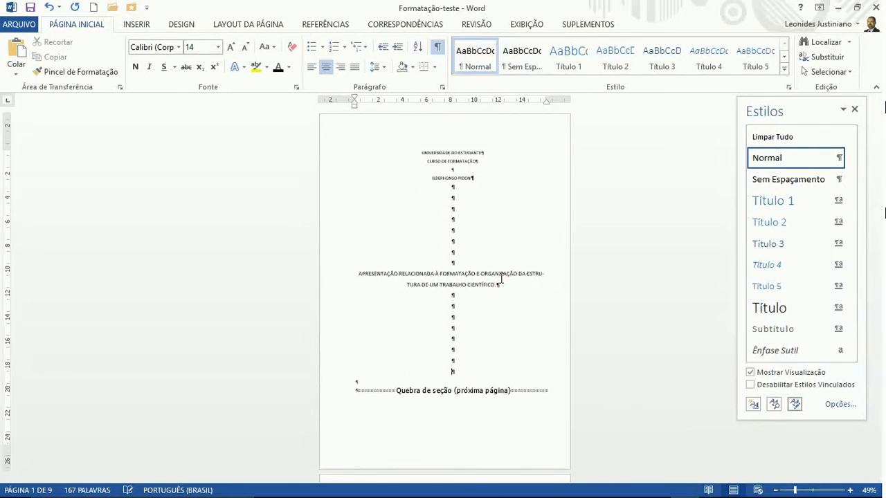
{"action": "key", "text": "Return"}
{"action": "key", "text": "Return"}
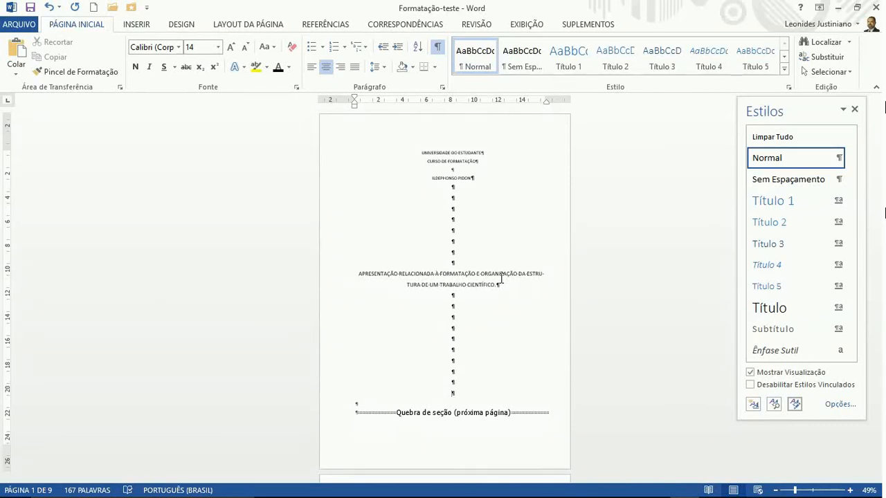
Type the city line QUEIXADA, Mr and the year 2015 below it
{"action": "type", "text": "QUEIXADA, Ma"}
{"action": "key", "text": "BackSpace"}
{"action": "type", "text": "r"}
{"action": "key", "text": "Return"}
{"action": "type", "text": "201"}
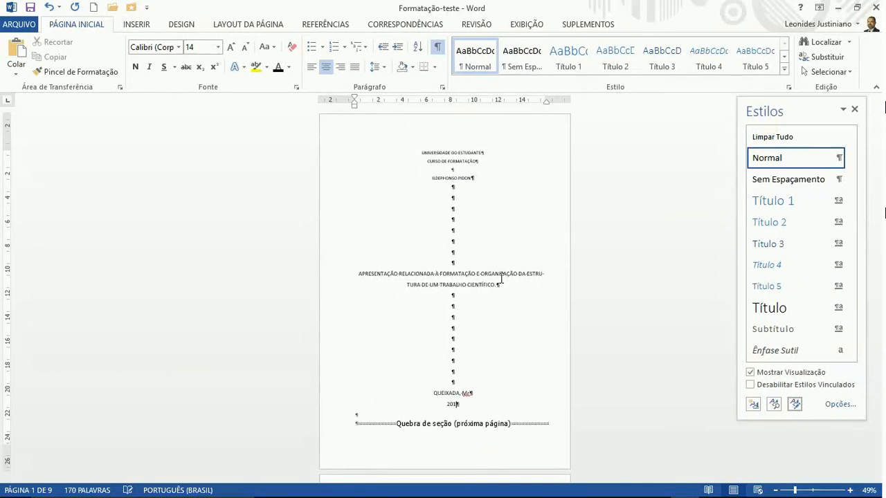
{"action": "type", "text": "5"}
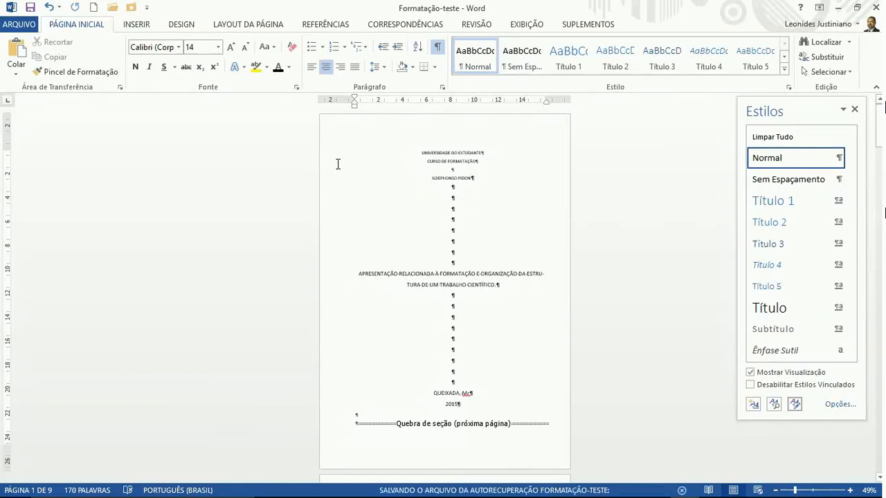
Make the institution, course and author lines 14 pt and bold
{"action": "left_click_drag", "start_coordinate": [338, 152], "coordinate": [336, 174]}
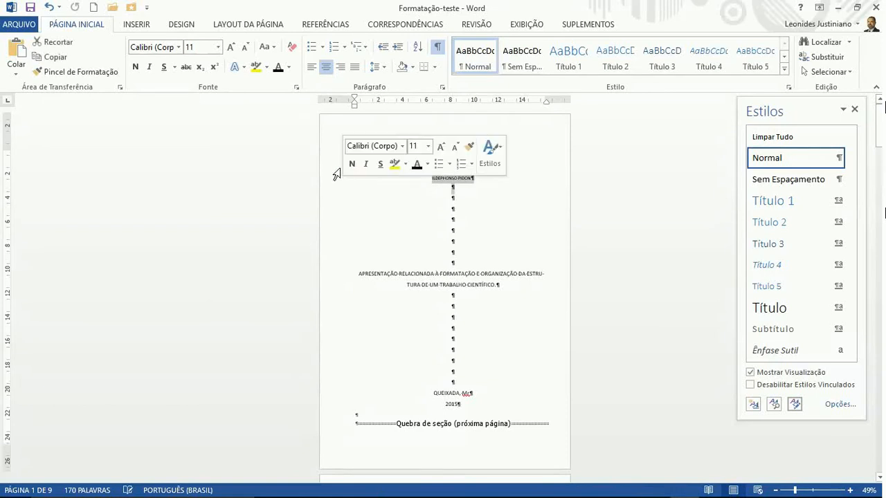
{"action": "left_click", "coordinate": [232, 47]}
{"action": "left_click", "coordinate": [231, 47]}
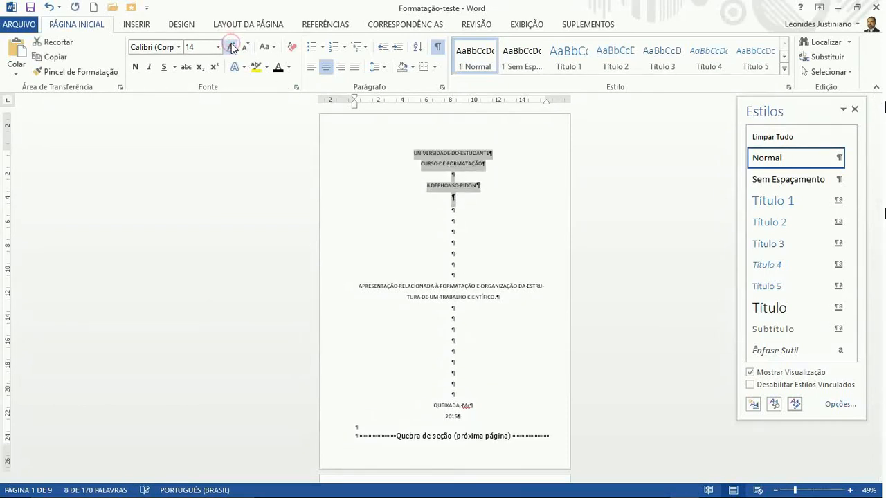
{"action": "left_click", "coordinate": [135, 67]}
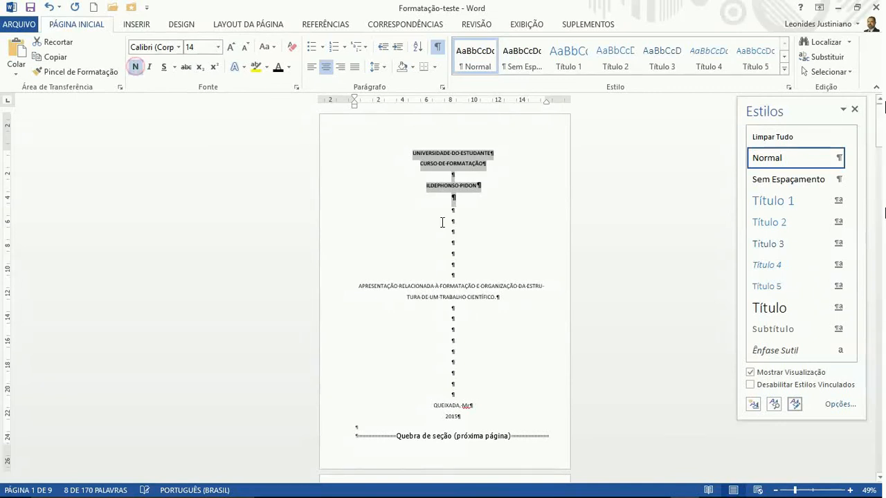
Bold the work title and hide the formatting marks
{"action": "double_click", "coordinate": [341, 296]}
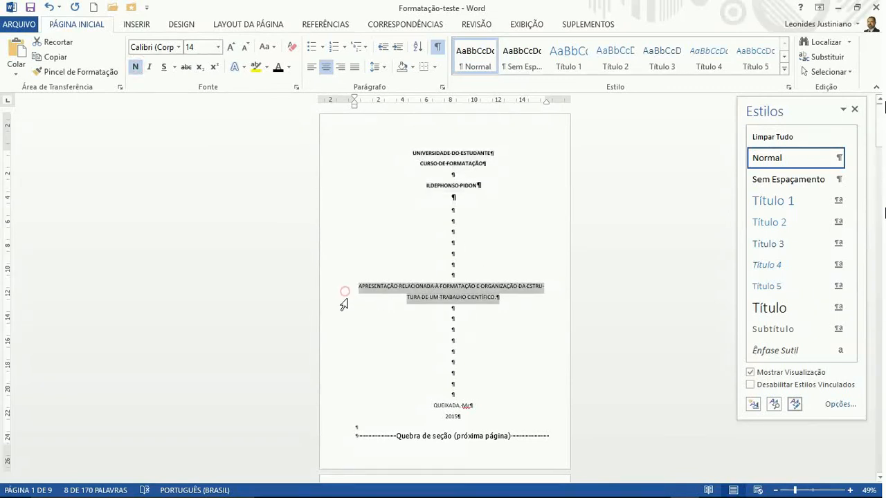
{"action": "left_click", "coordinate": [135, 67]}
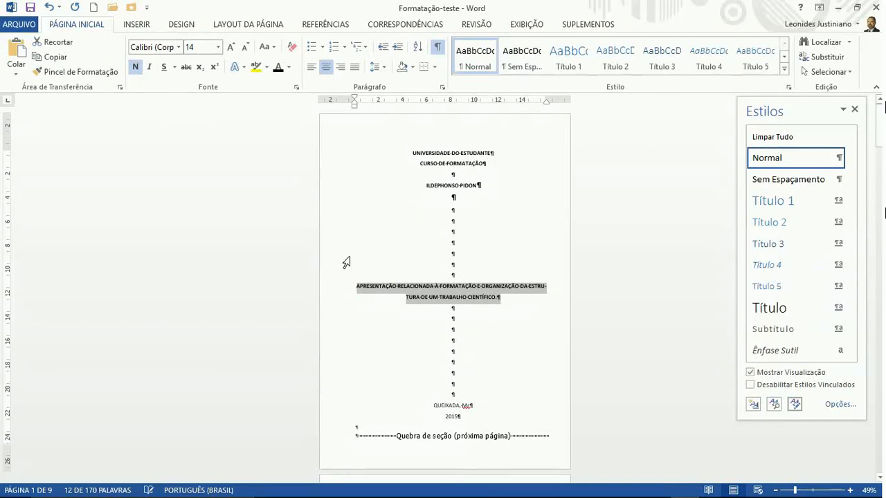
{"action": "left_click", "coordinate": [437, 46]}
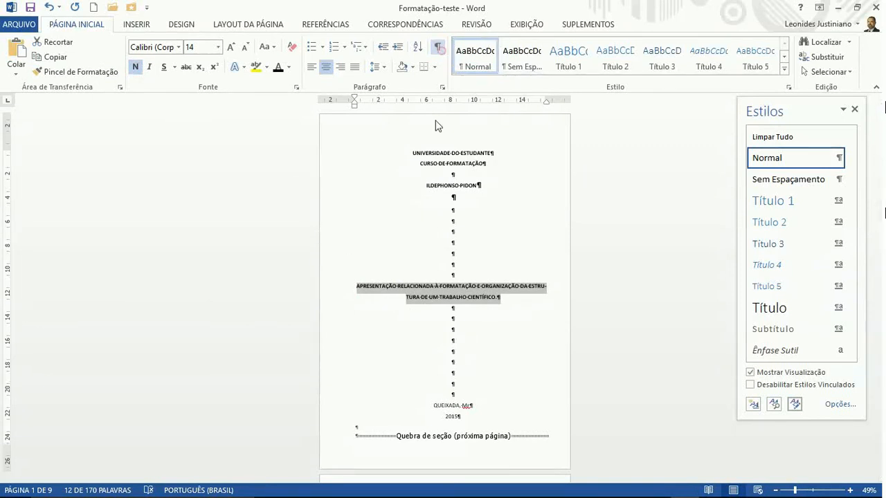
{"action": "scroll", "coordinate": [459, 275], "scroll_direction": "down", "scroll_amount": 1}
{"action": "scroll", "coordinate": [459, 274], "scroll_direction": "down", "scroll_amount": 5}
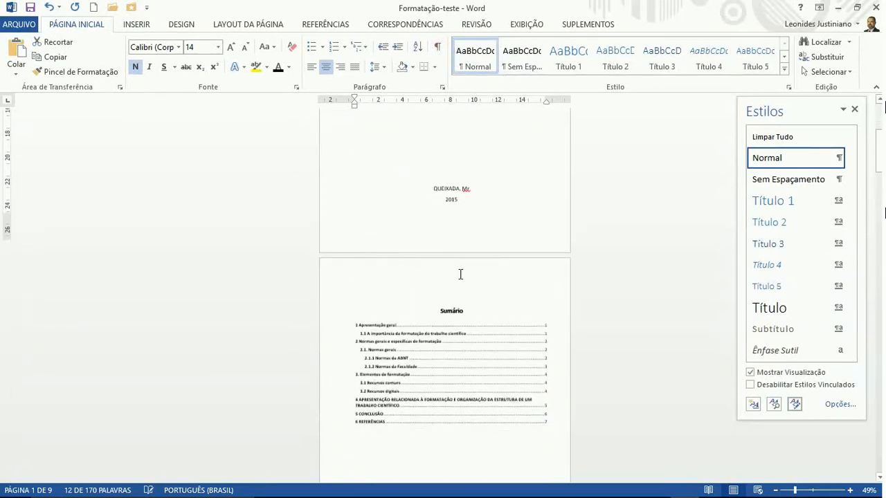
{"action": "scroll", "coordinate": [457, 262], "scroll_direction": "down", "scroll_amount": 7}
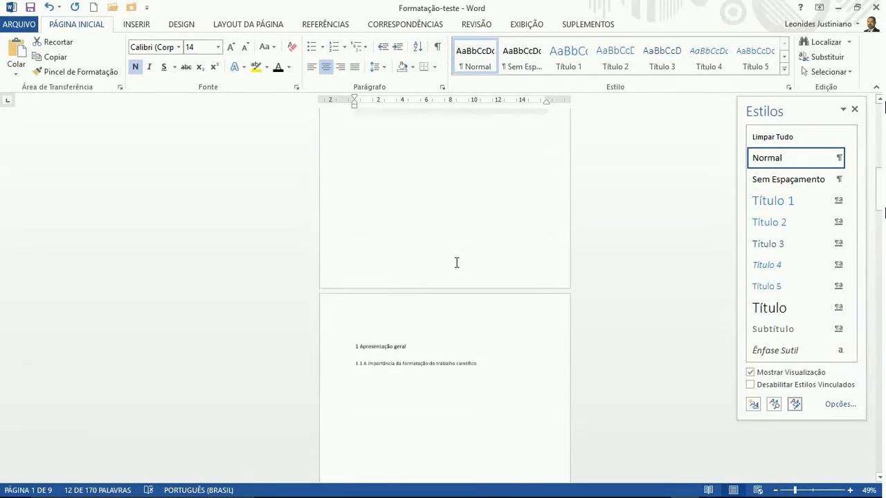
{"action": "scroll", "coordinate": [457, 263], "scroll_direction": "down", "scroll_amount": 10}
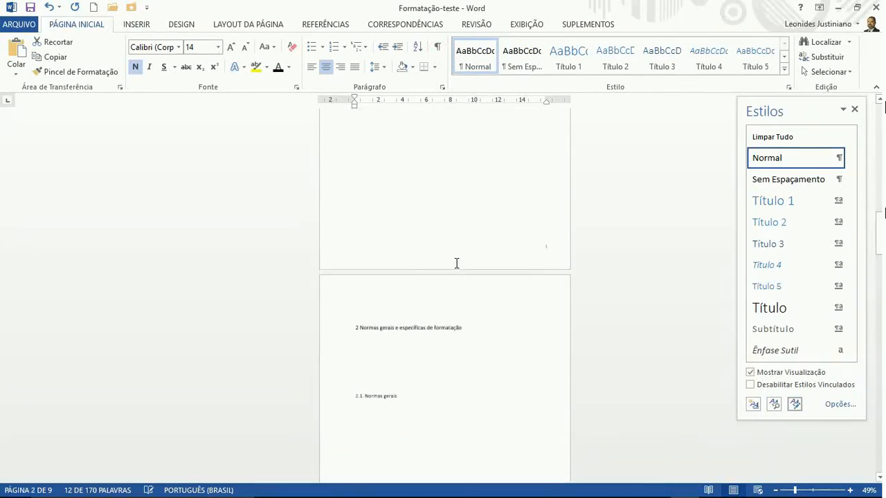
{"action": "scroll", "coordinate": [457, 263], "scroll_direction": "down", "scroll_amount": 10}
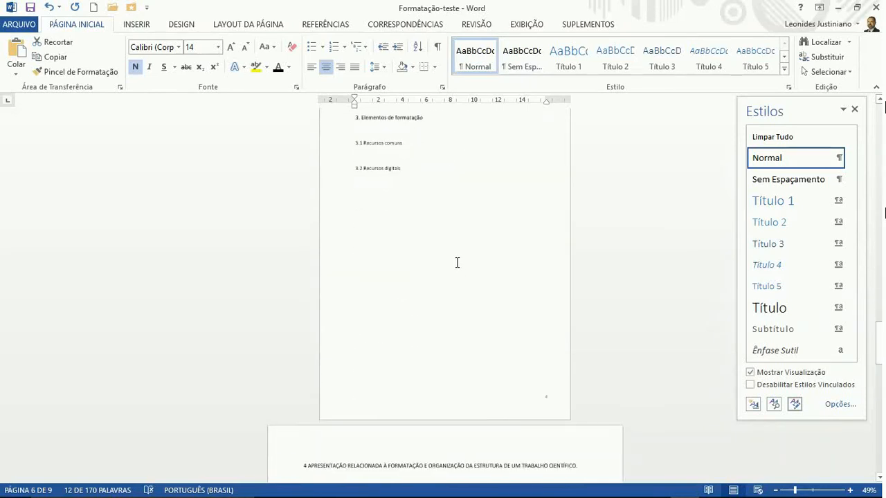
{"action": "key", "text": "ctrl+Home"}
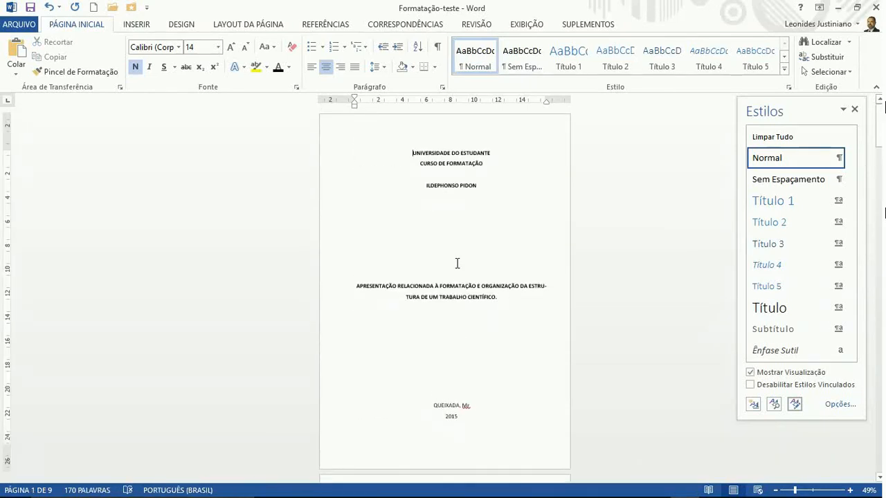